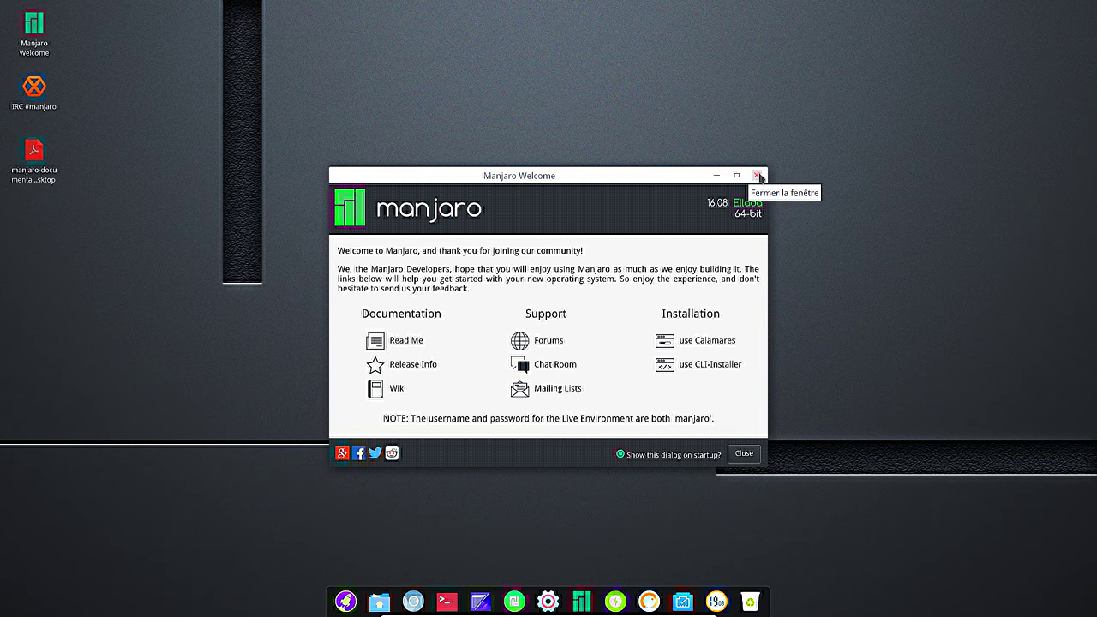
Close the Manjaro Welcome window and launch the Calamares graphical installer from the application launcher.
left_click(757, 176)
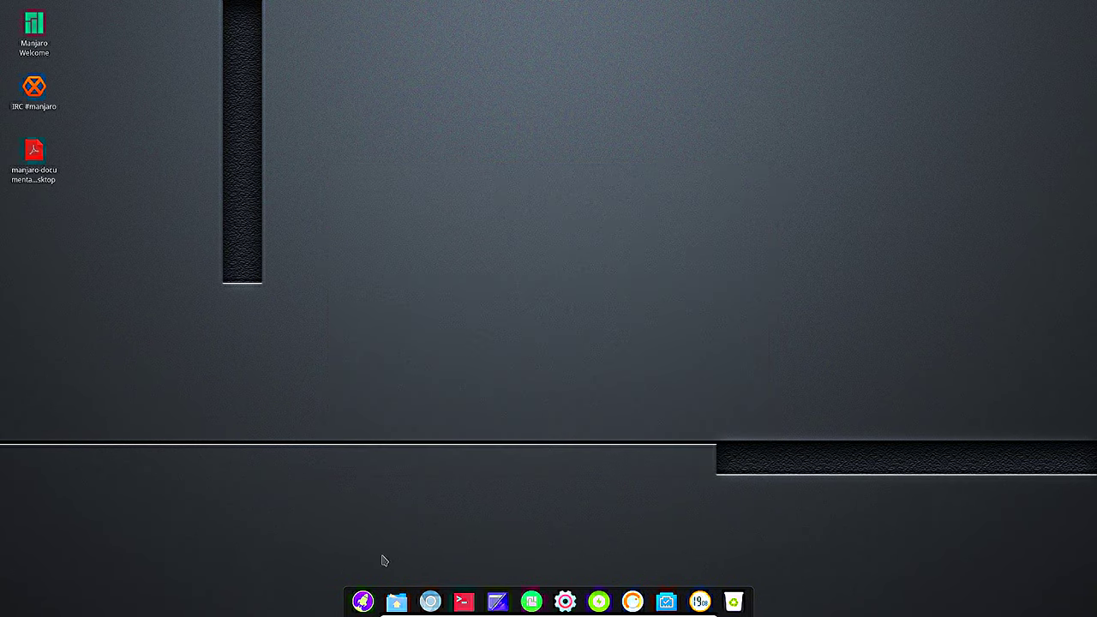
left_click(363, 602)
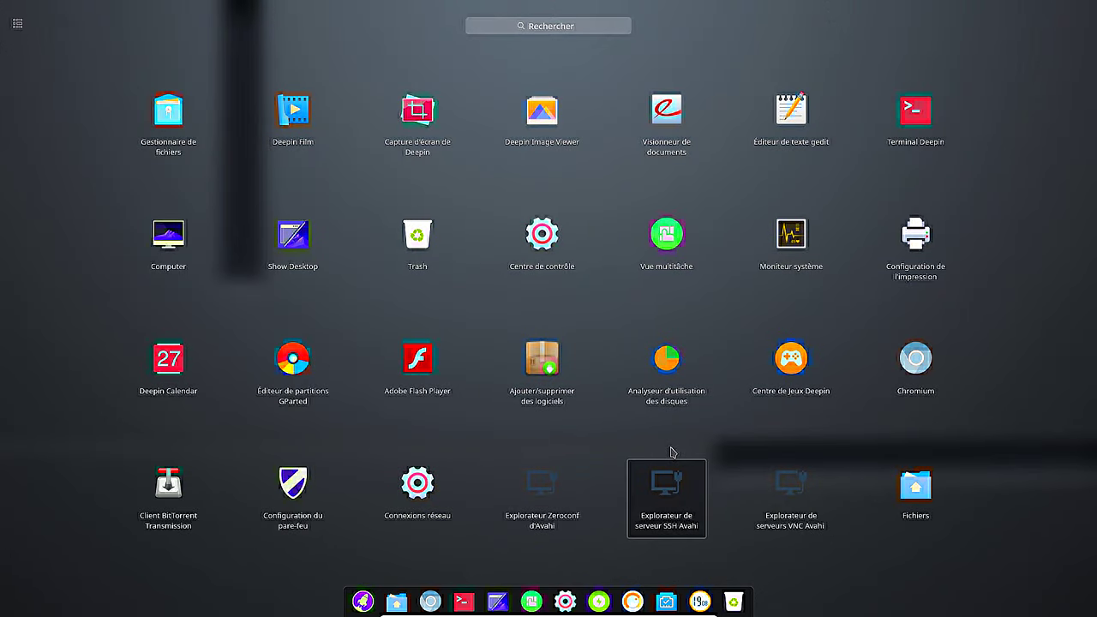
scroll(671, 449, "down", 4)
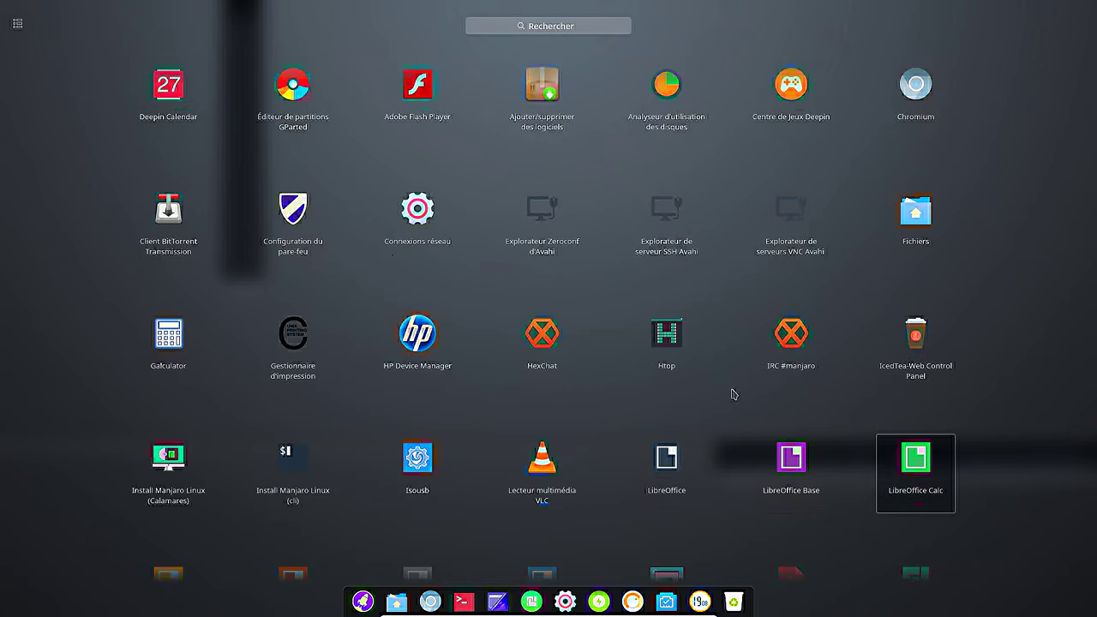
left_click(176, 466)
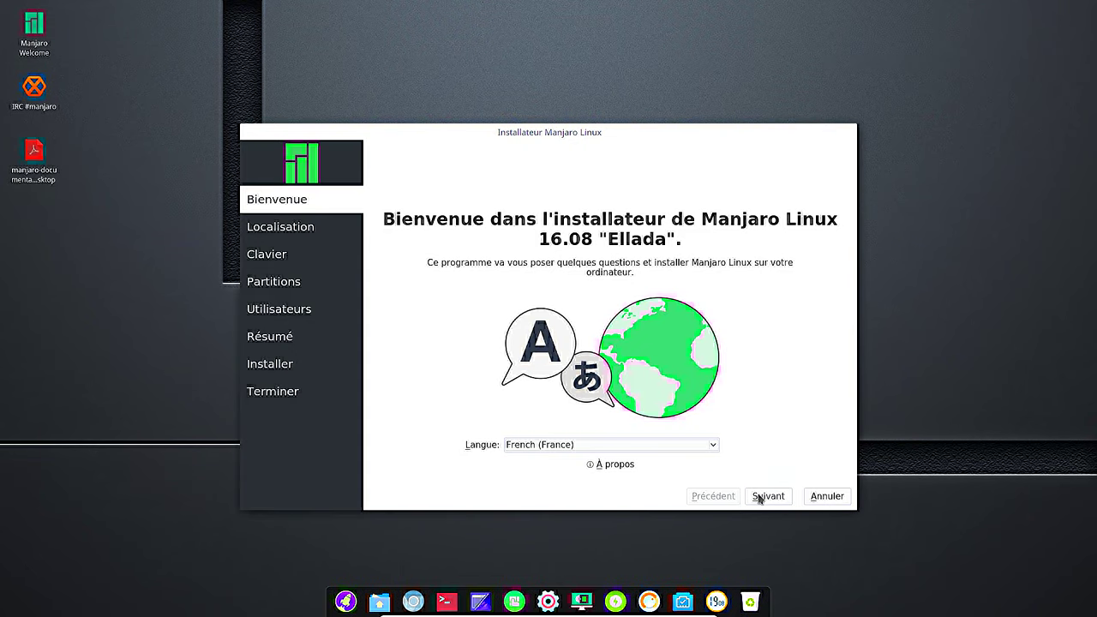
Accept French (France) with the Europe/Paris time zone, and choose the default French keyboard layout.
left_click(763, 498)
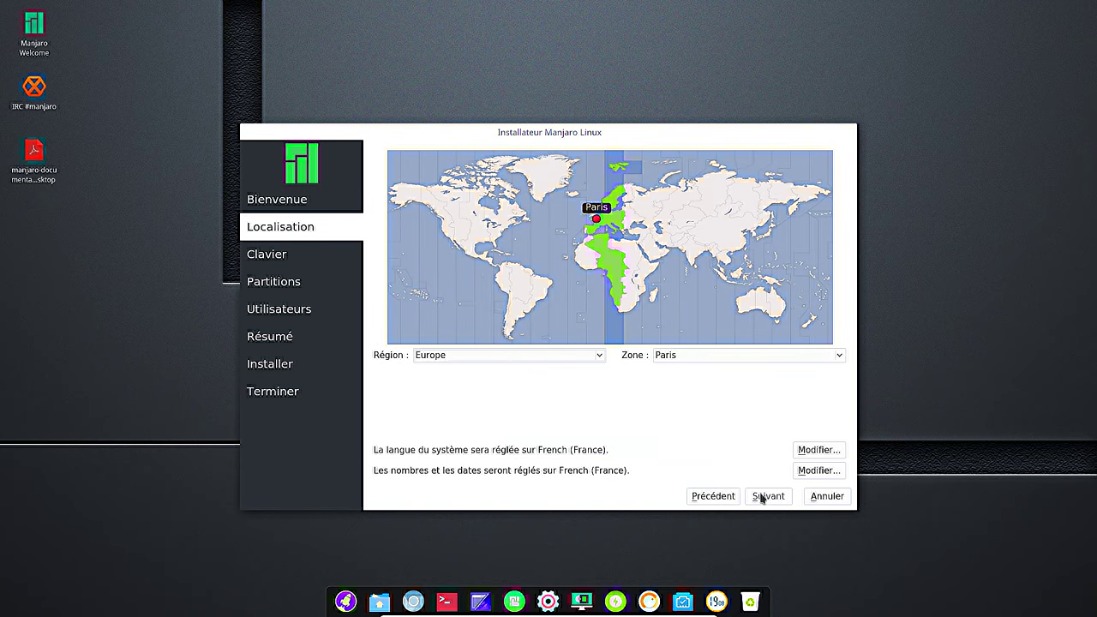
left_click(762, 497)
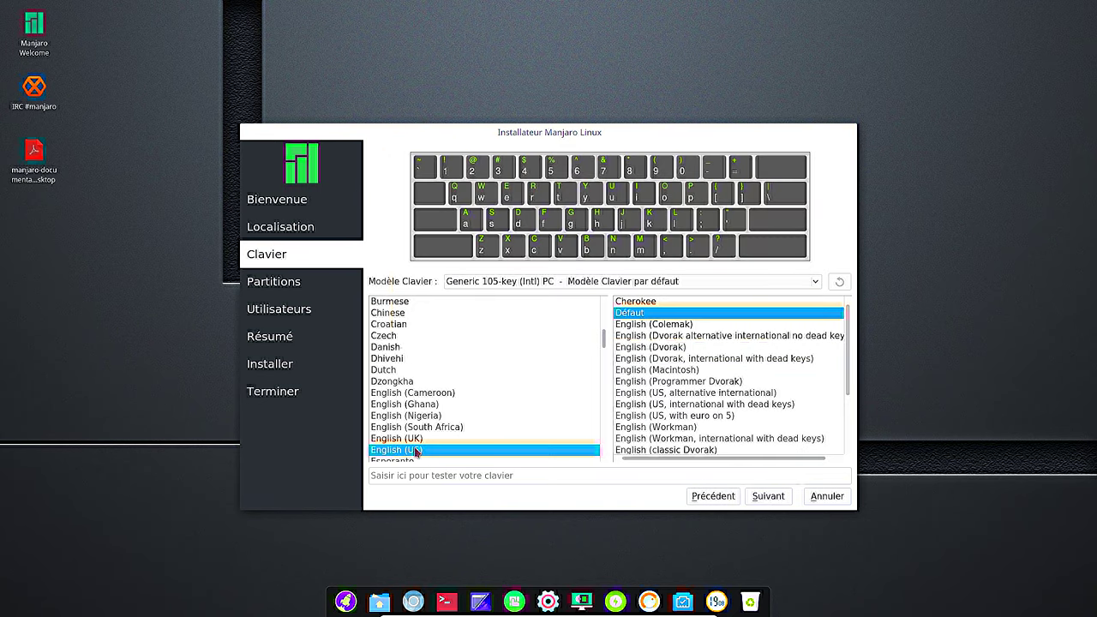
scroll(399, 442, "down", 2)
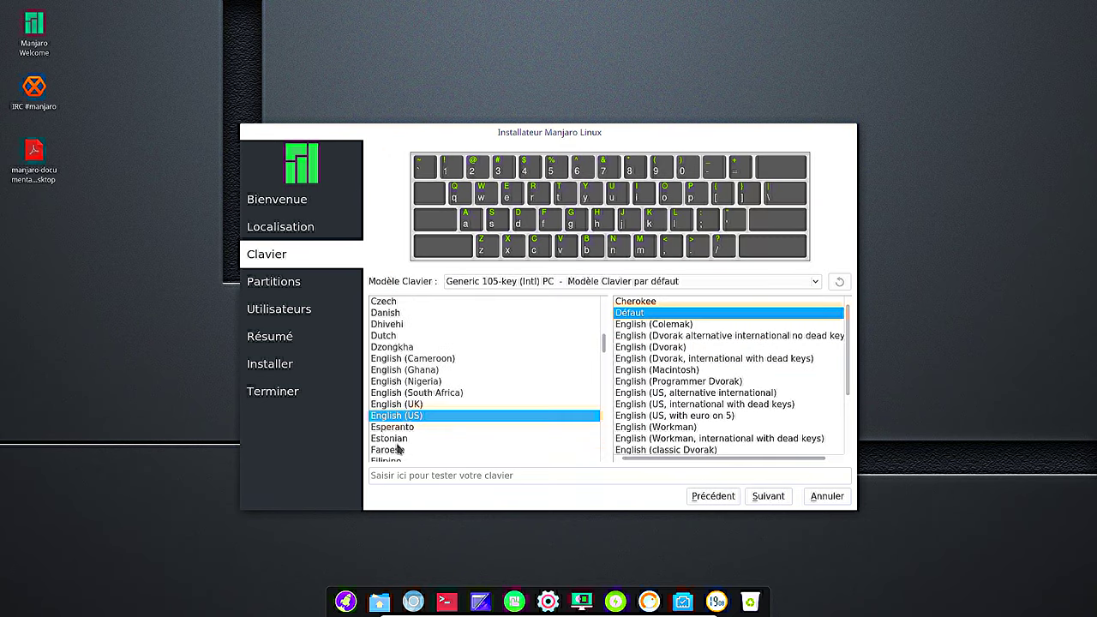
left_click(388, 450)
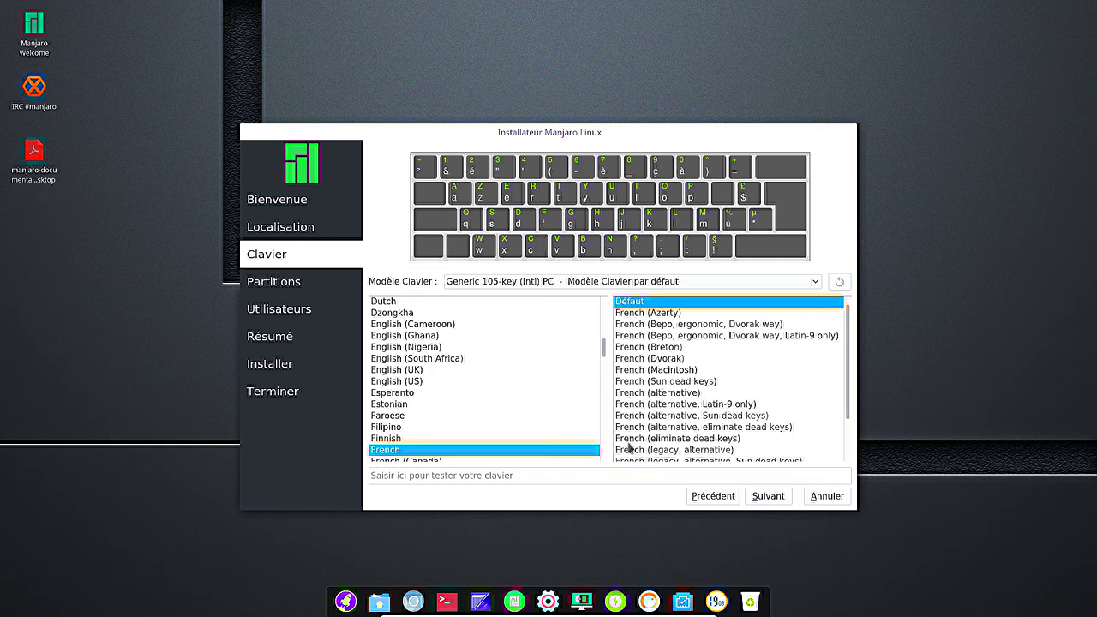
left_click(769, 497)
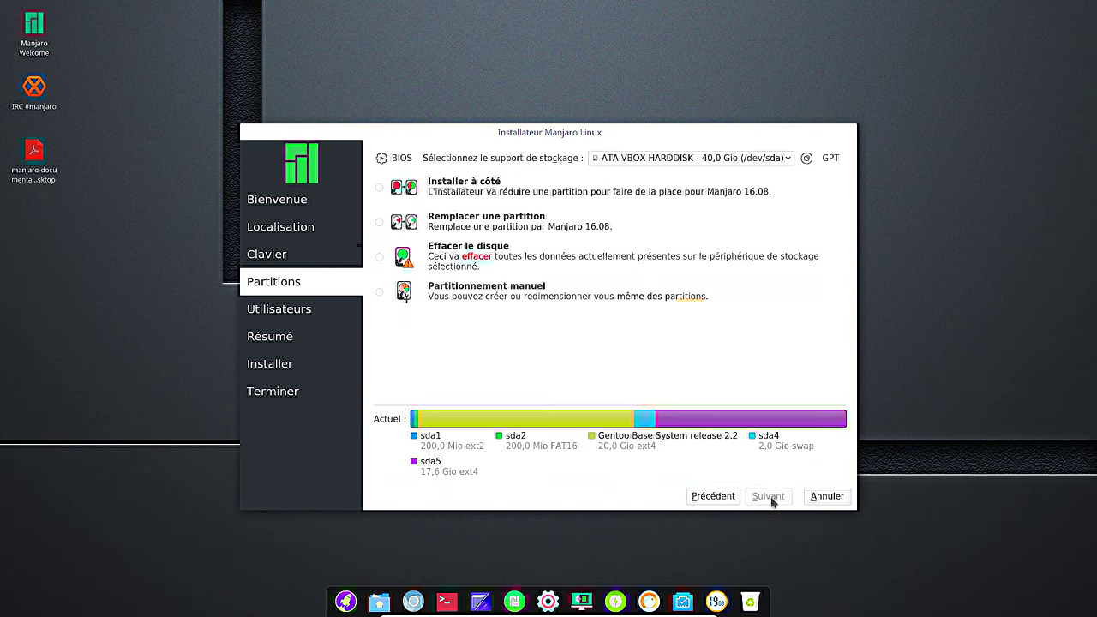
Choose to erase the whole /dev/sda disk for Manjaro and proceed to the user settings.
left_click(478, 250)
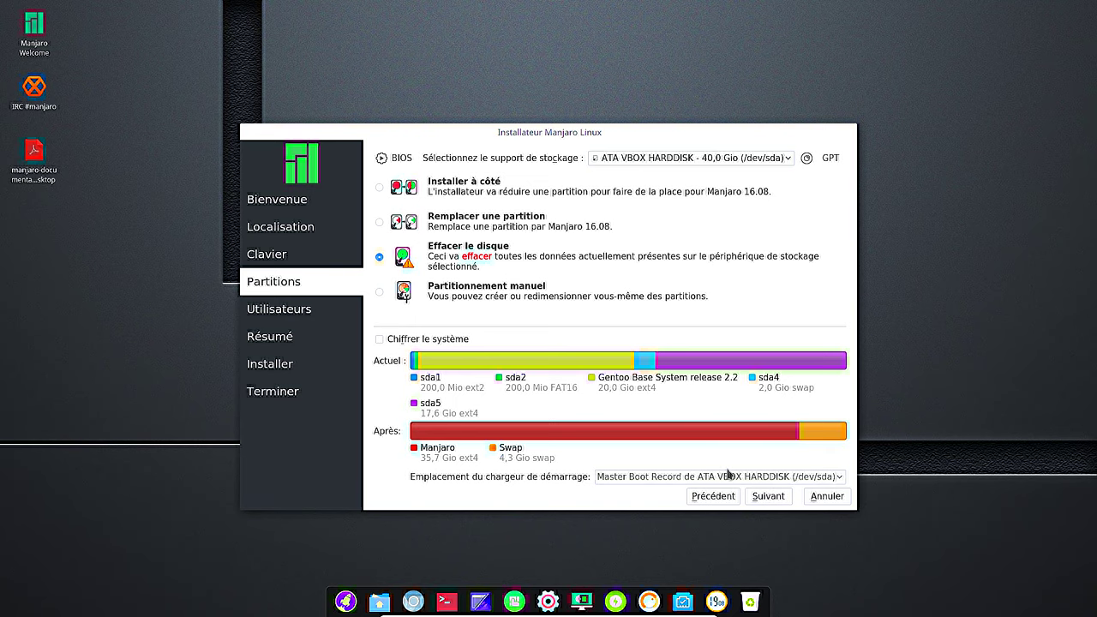
left_click(765, 497)
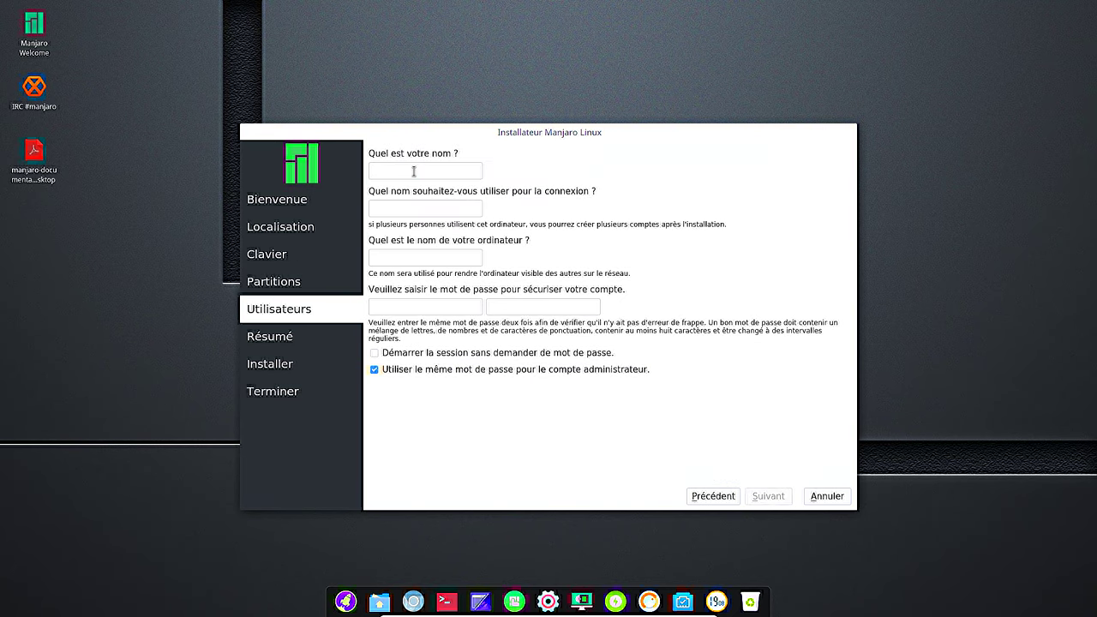
Enter the user's full name and shorten the suggested login name to the first name.
type("Adrien")
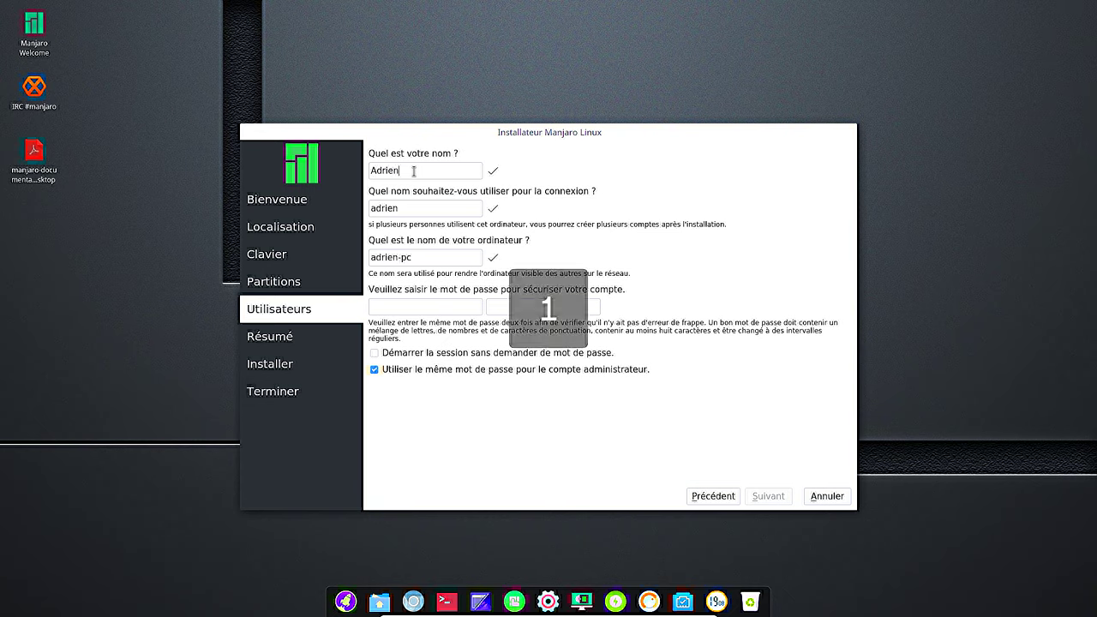
type(" Linuxtricks")
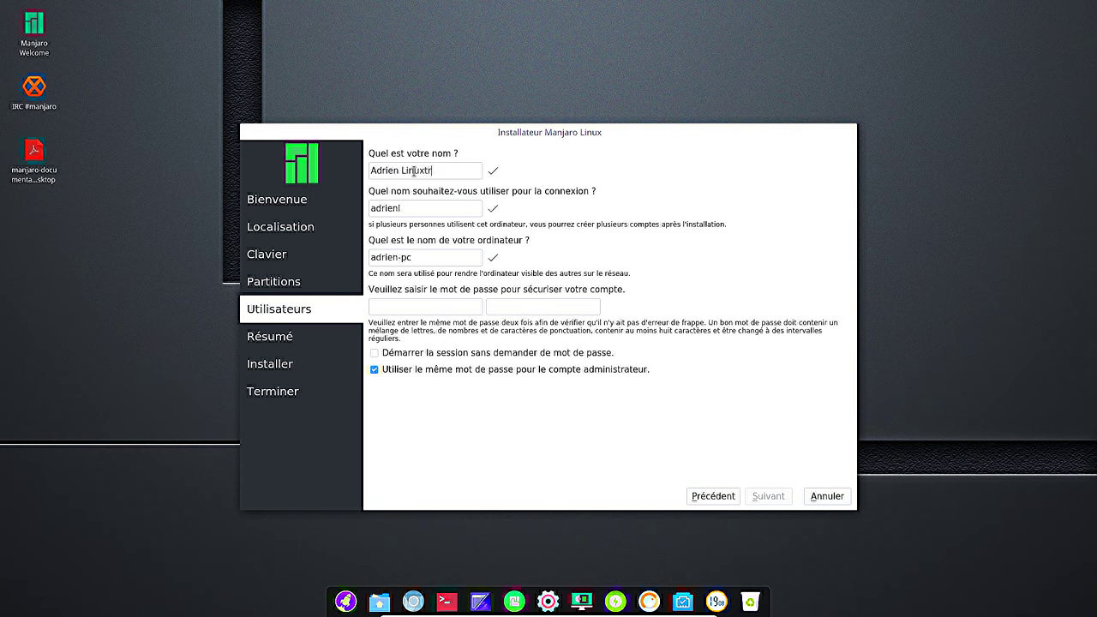
key("Tab")
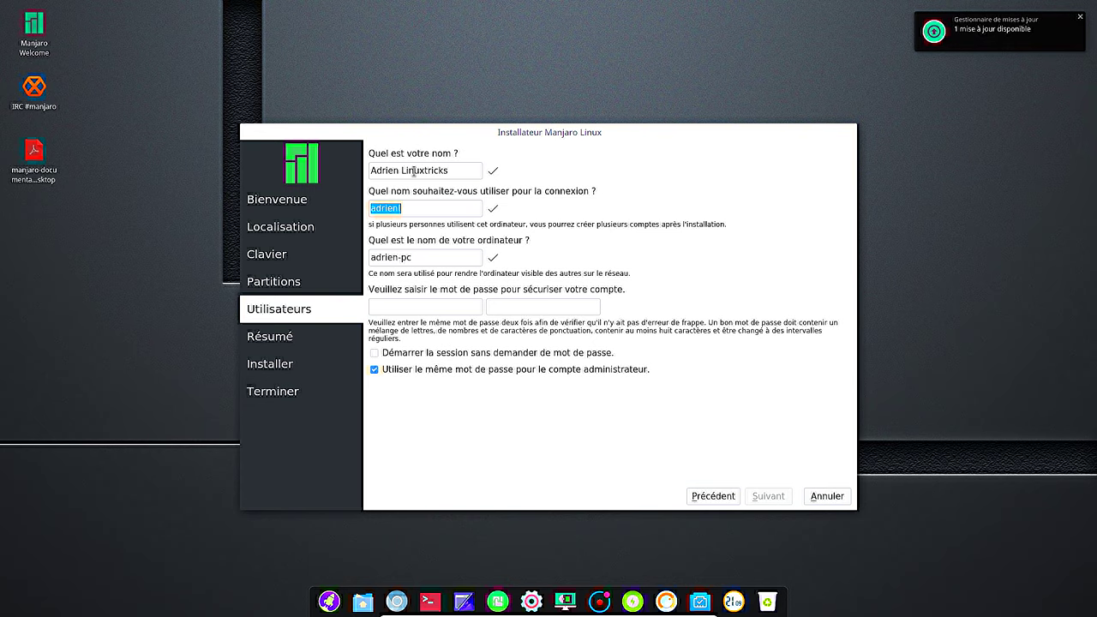
key("Tab")
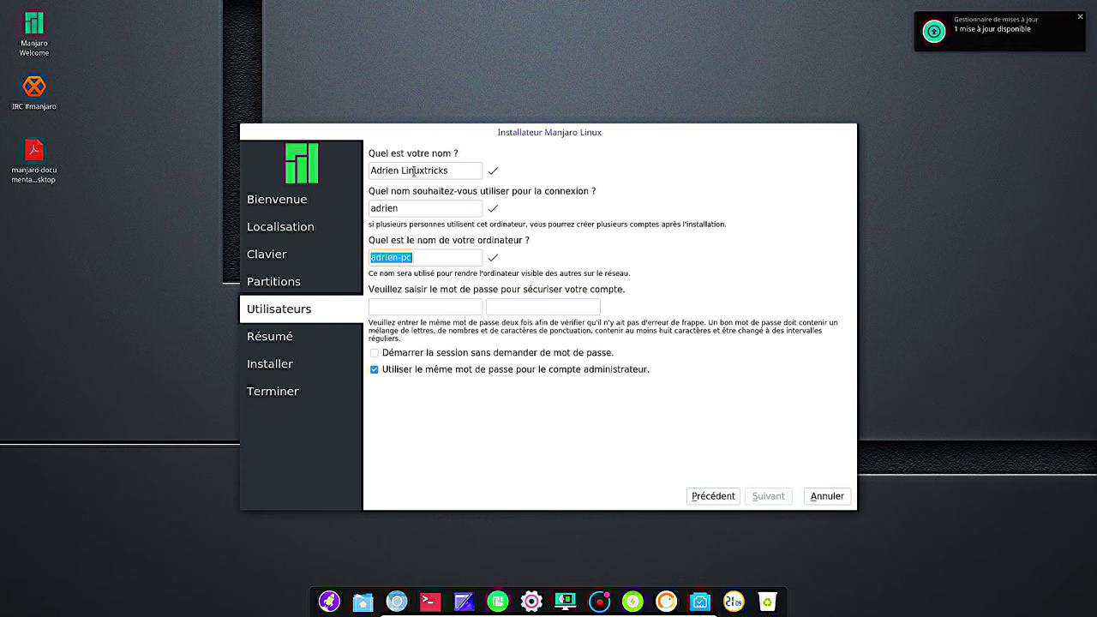
Name the computer manjaro-deepin, and enter the account password with a matching confirmation.
type("manja")
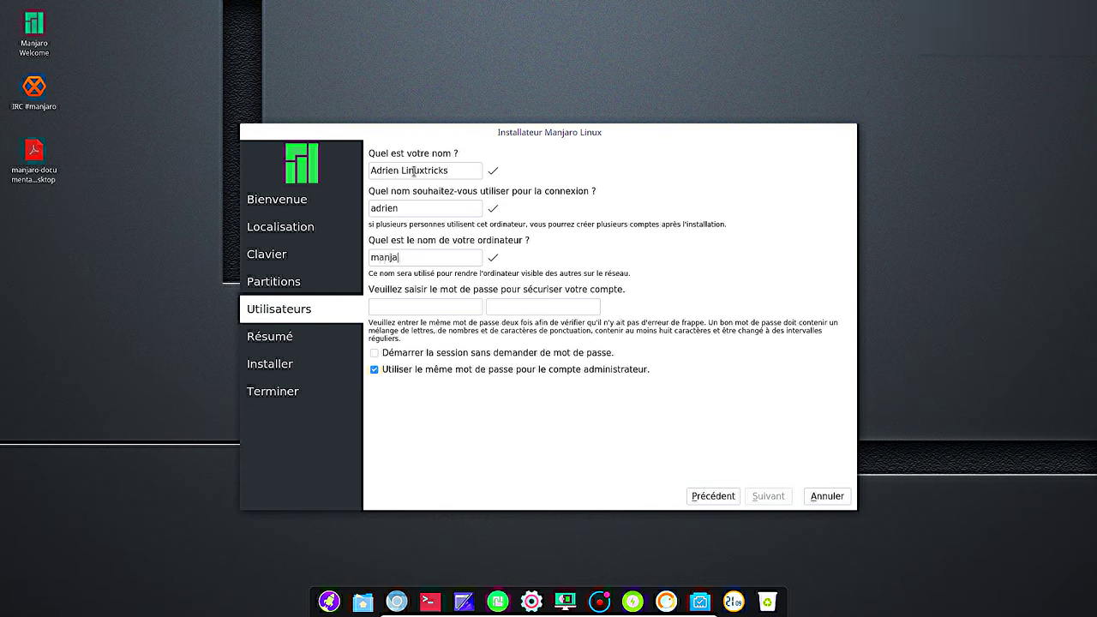
type("ro-deepi********")
key("Tab")
type("****")
key("BackSpace")
key("BackSpace")
key("BackSpace")
type("******")
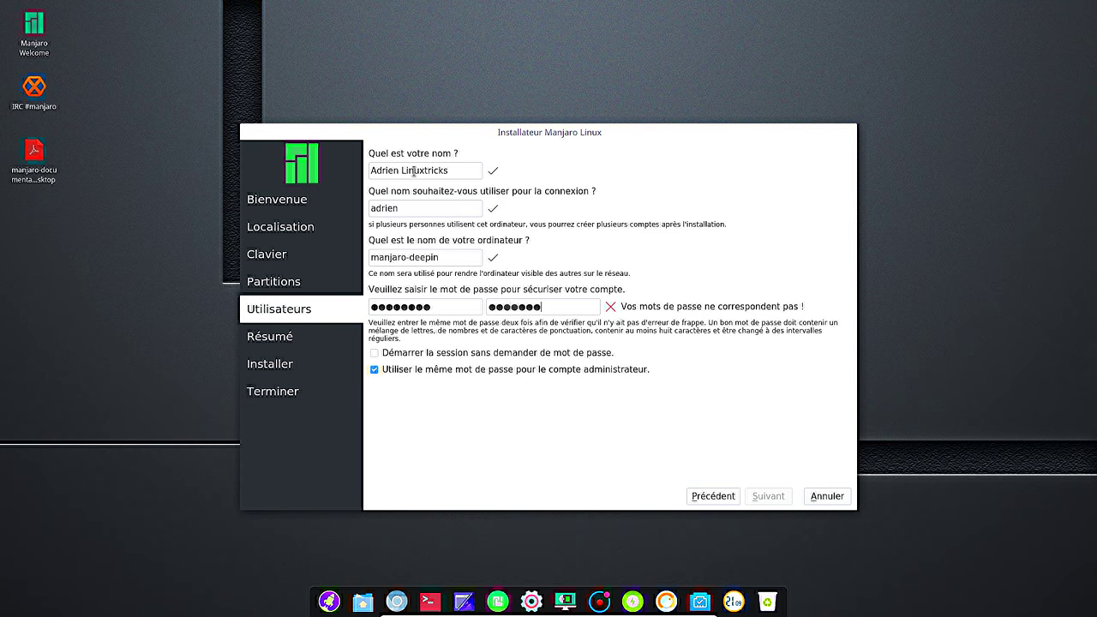
key("BackSpace")
key("BackSpace")
key("BackSpace")
key("BackSpace")
key("BackSpace")
key("BackSpace")
key("BackSpace")
type("********")
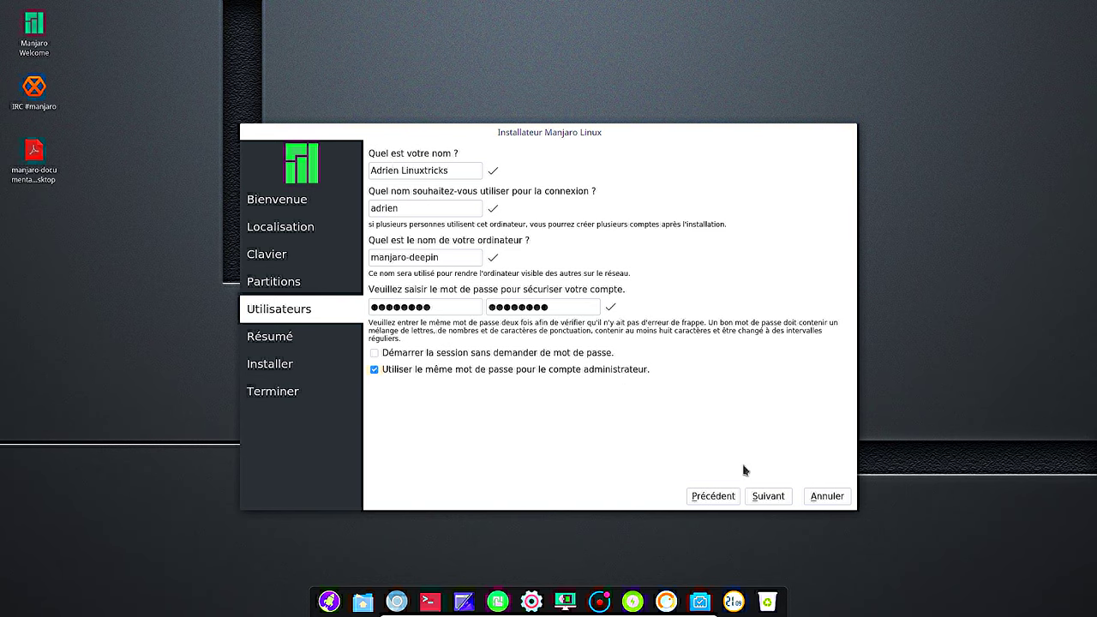
Start the installation from the summary and move the installer window to the upper-right corner of the desktop.
left_click(768, 497)
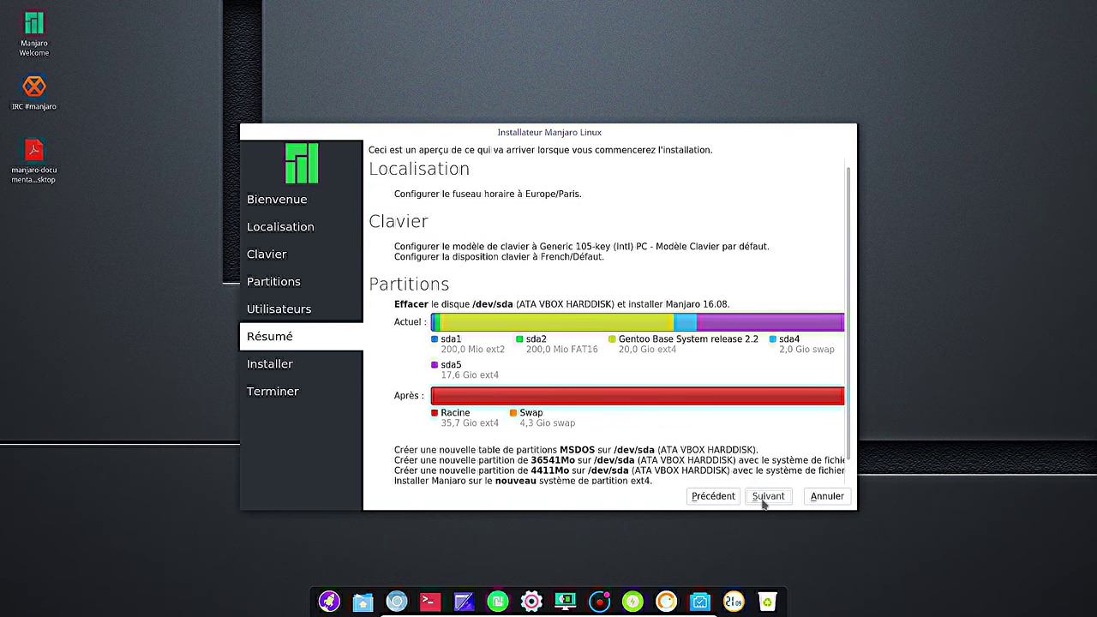
left_click(765, 497)
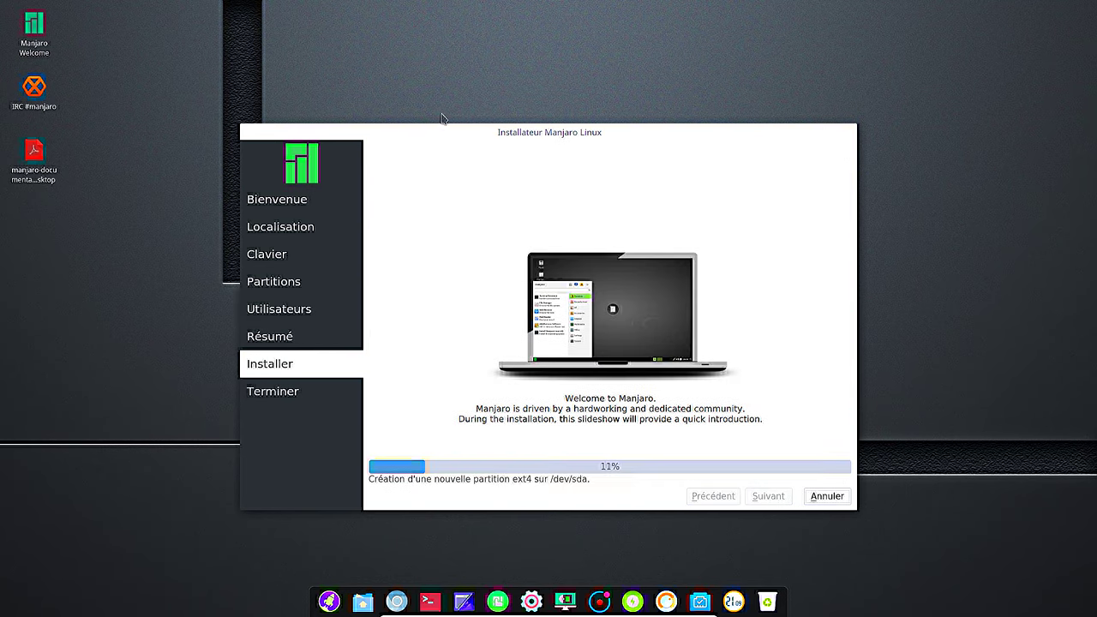
left_click_drag(536, 132, 640, 32)
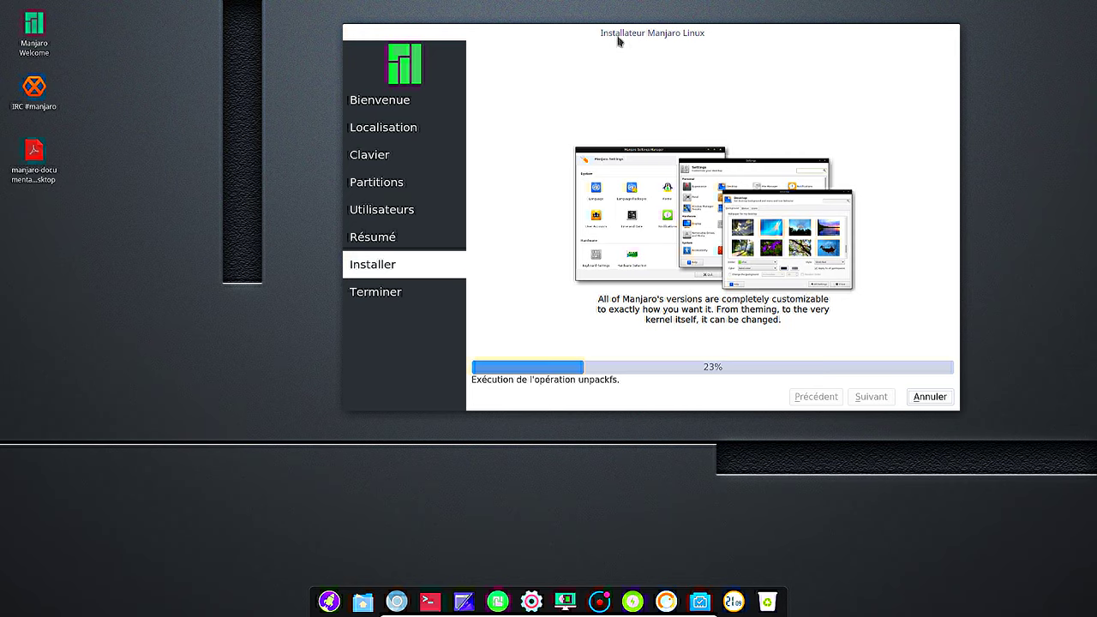
left_click_drag(618, 36, 740, 26)
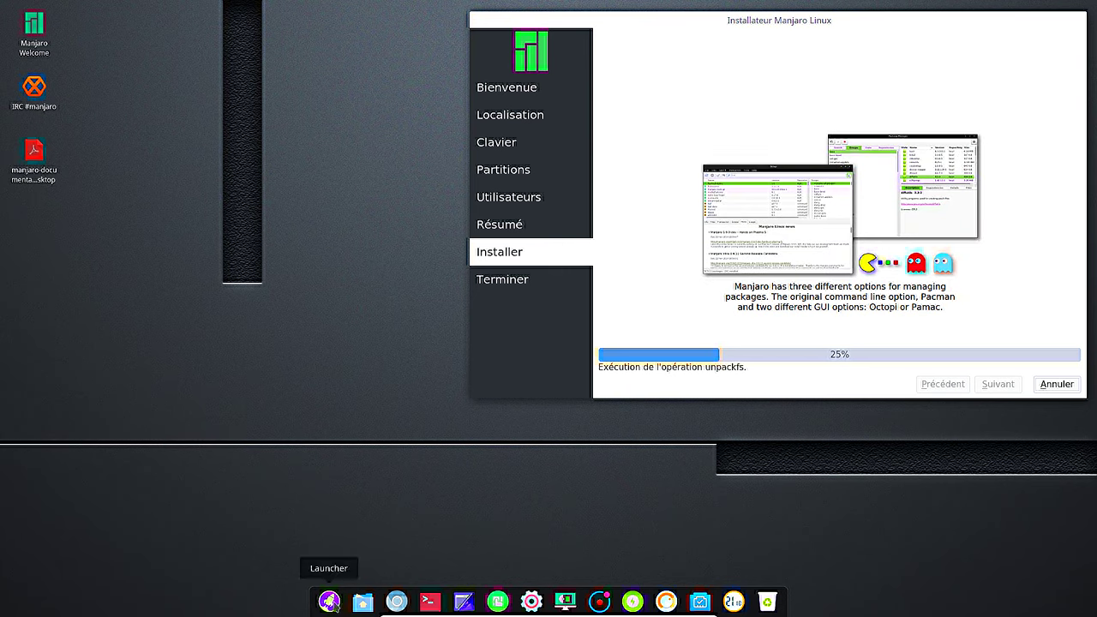
View the full-screen application launcher, close it, and show the bare desktop.
left_click(330, 600)
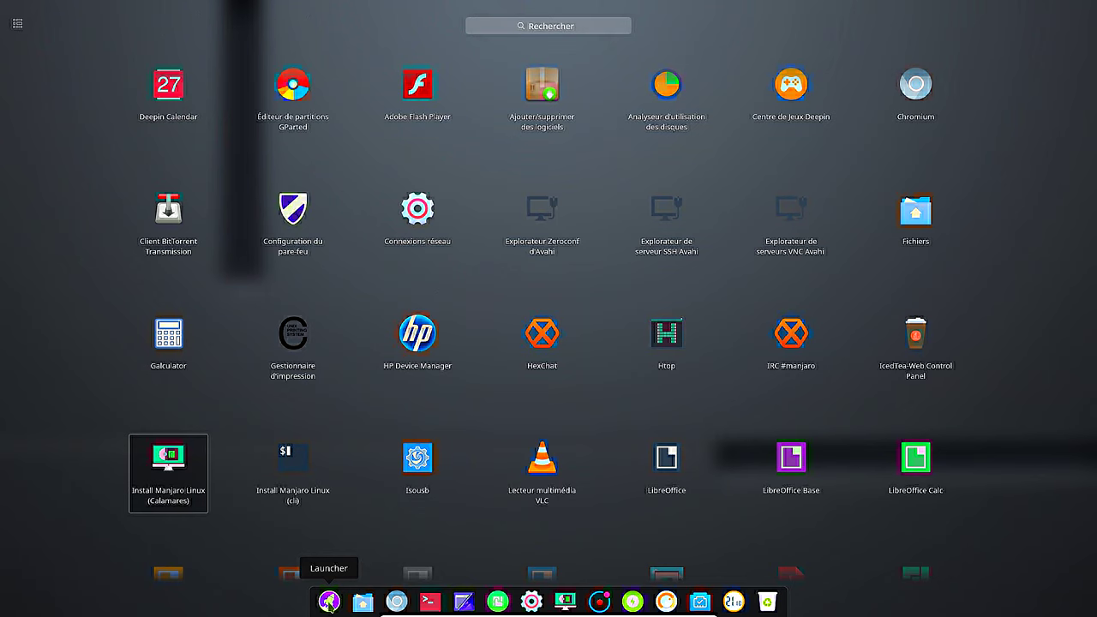
left_click(329, 600)
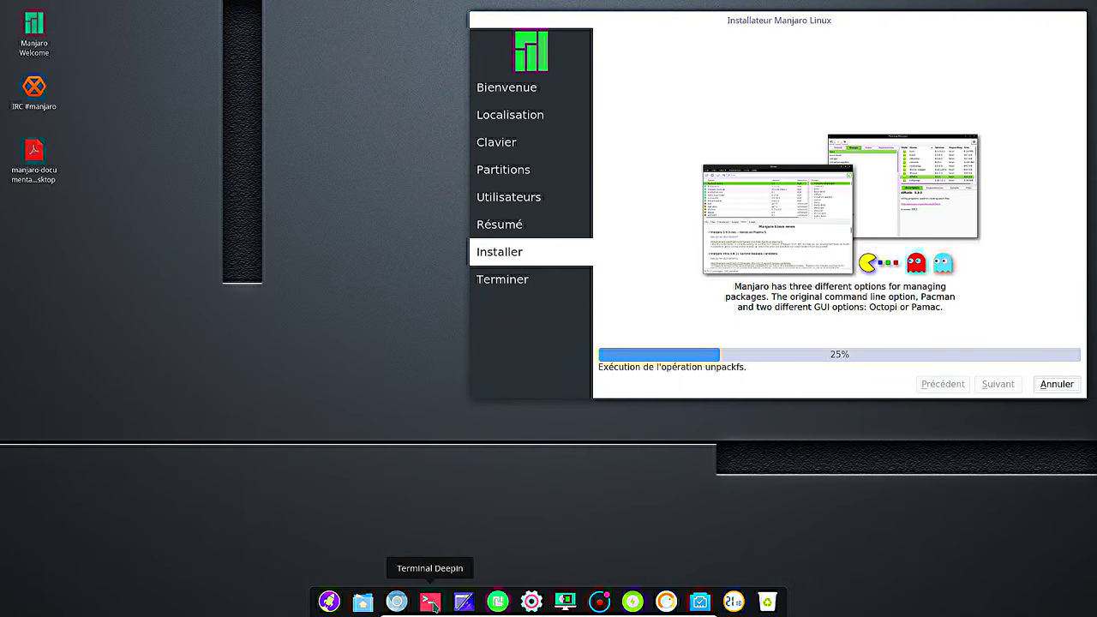
left_click(464, 603)
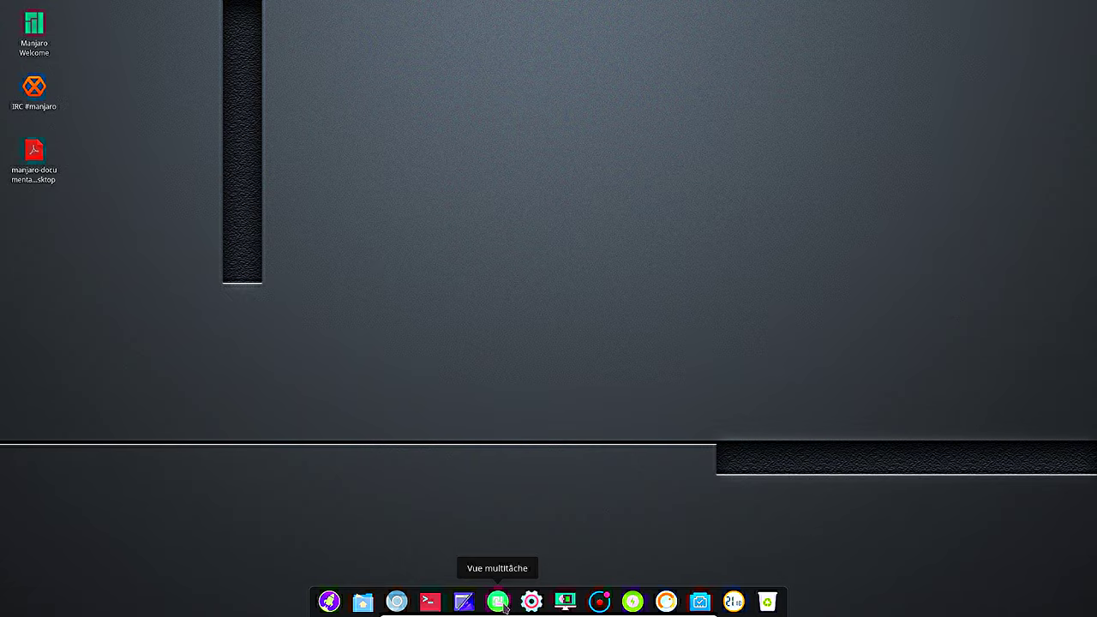
Look over workspaces 1 to 4 in the multitasking view and return to workspace 1.
left_click(500, 603)
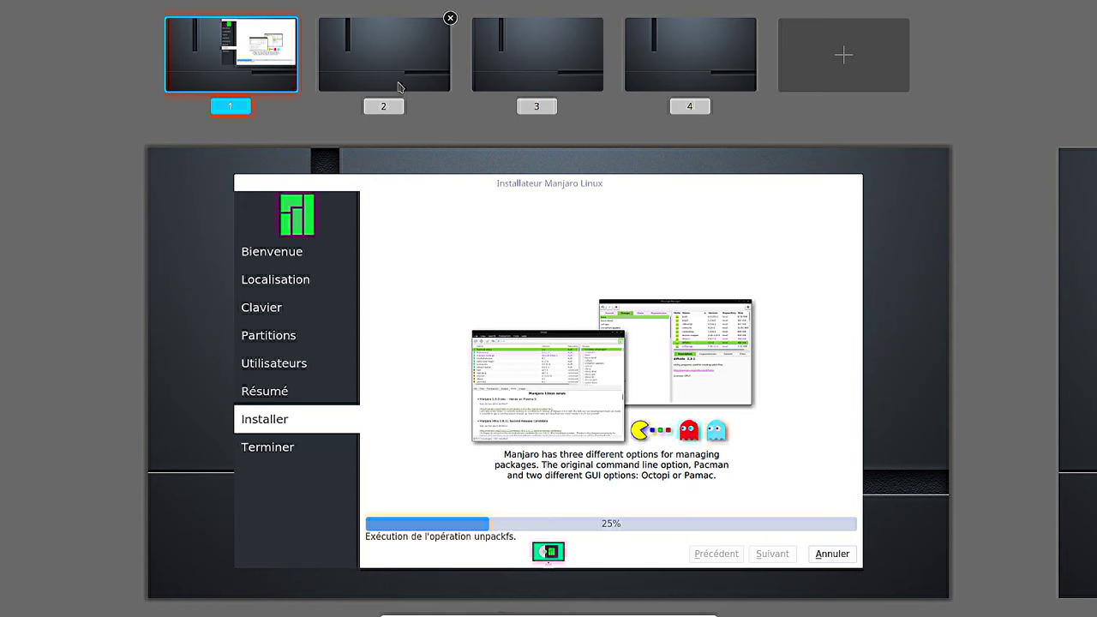
left_click(399, 87)
left_click(544, 80)
left_click(651, 82)
left_click(268, 77)
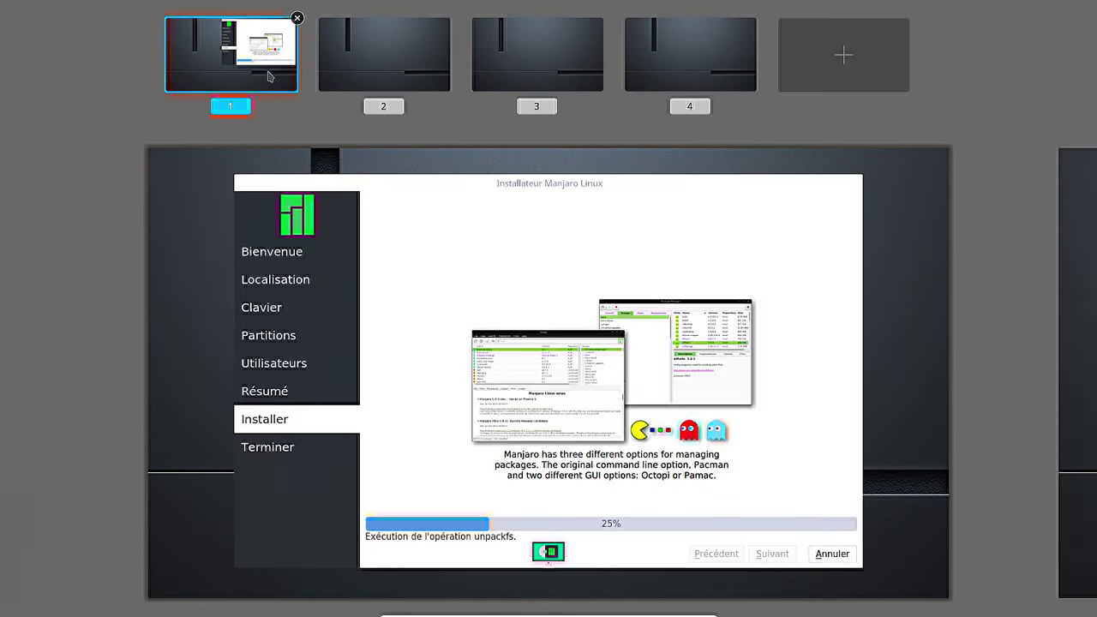
left_click(410, 444)
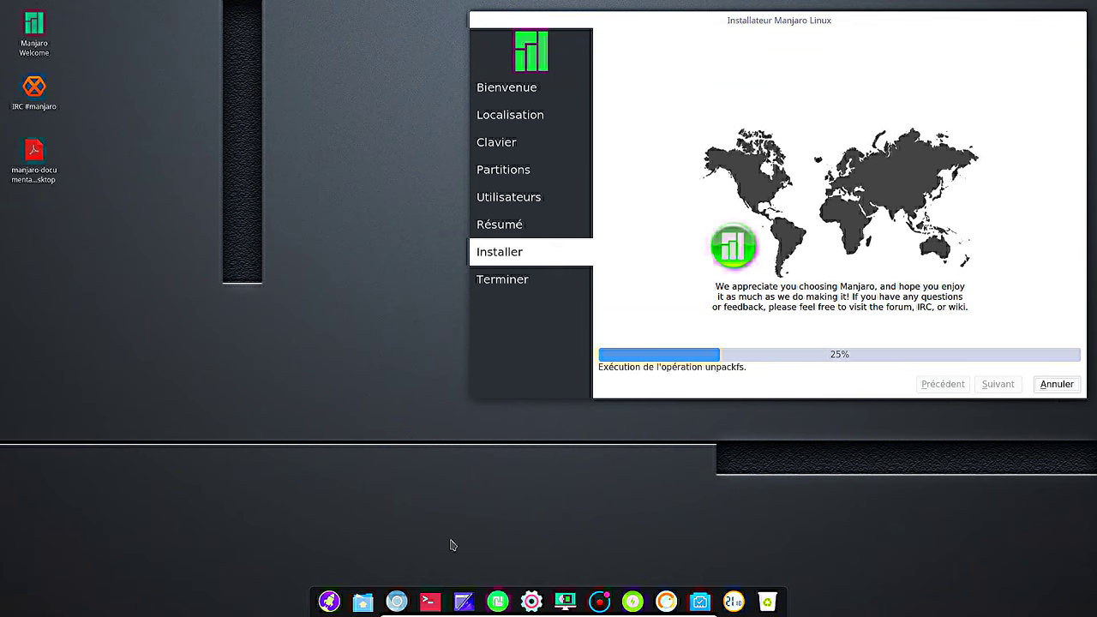
View the control center's settings categories and the clock's monthly calendar, closing each one after viewing.
left_click(532, 602)
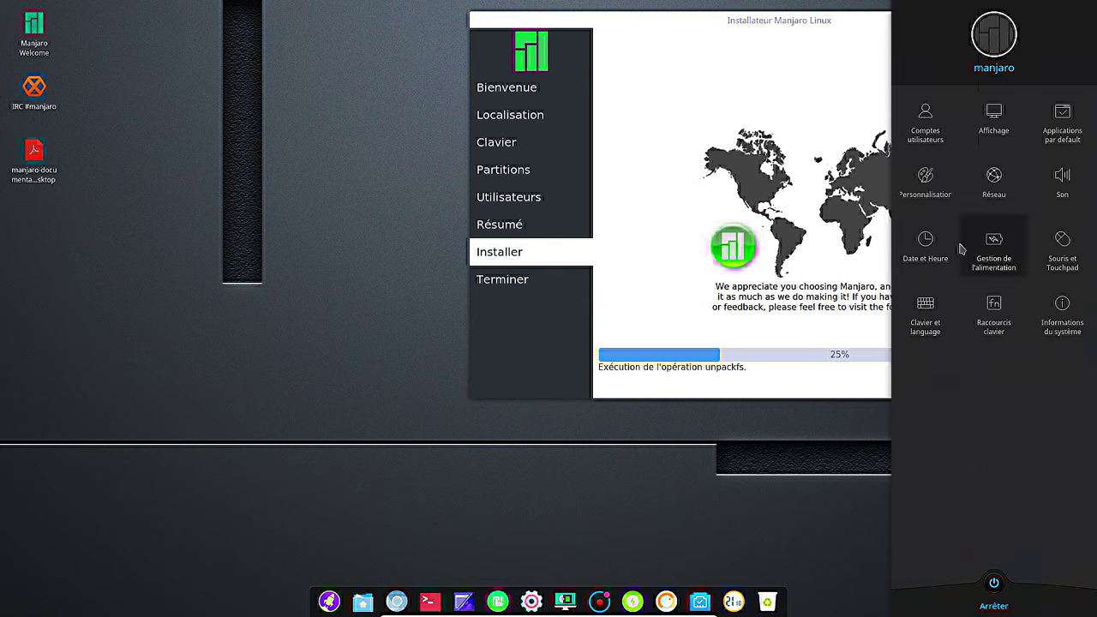
left_click(568, 603)
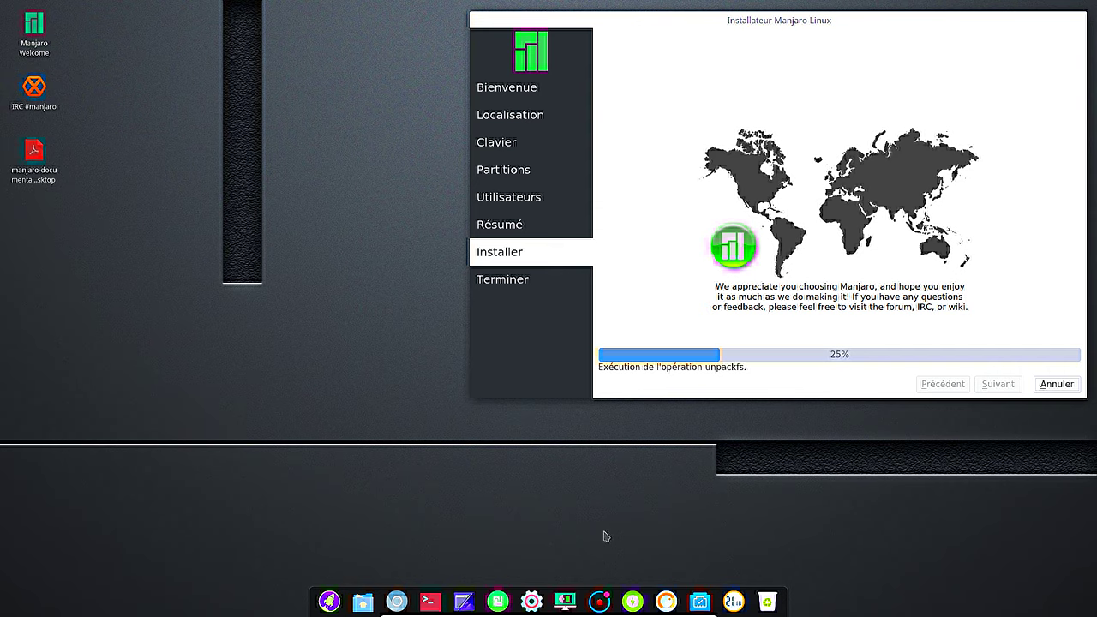
left_click(605, 602)
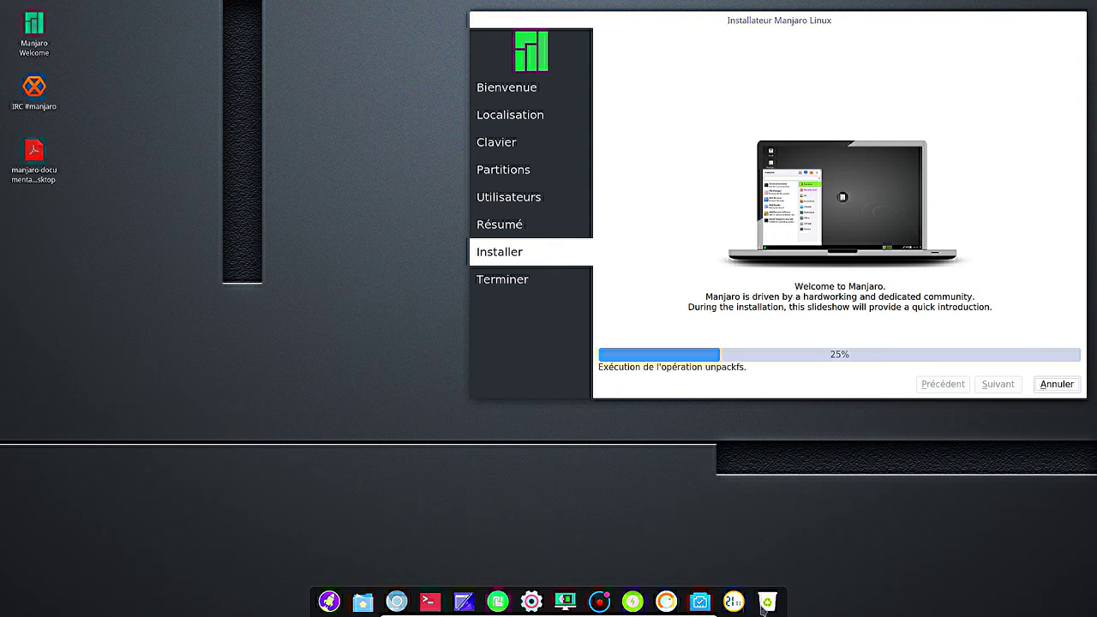
left_click(733, 602)
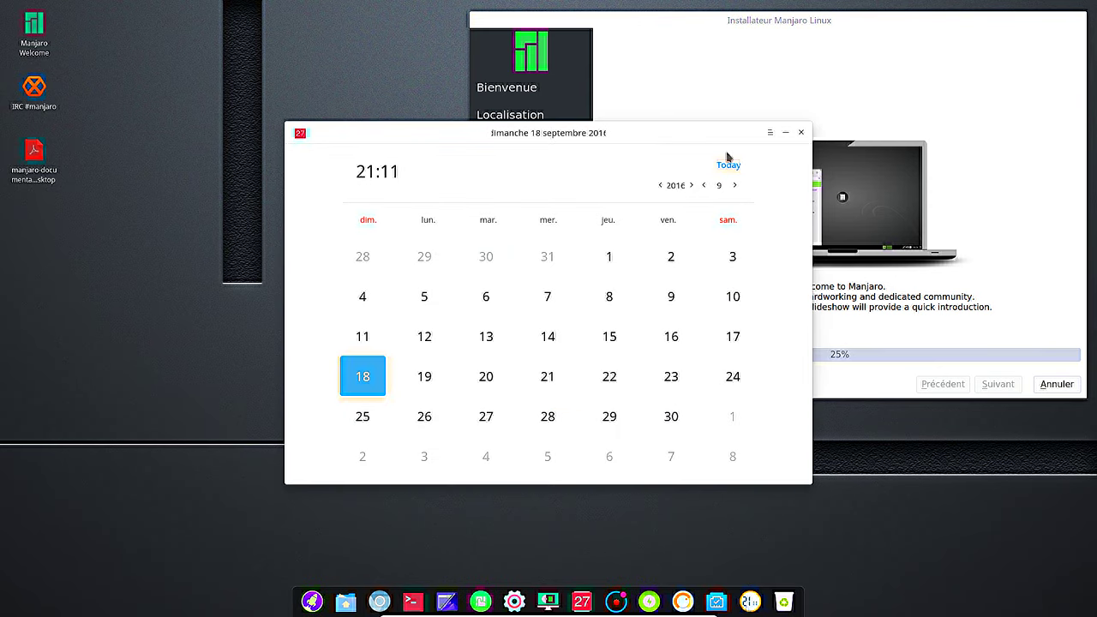
left_click(802, 134)
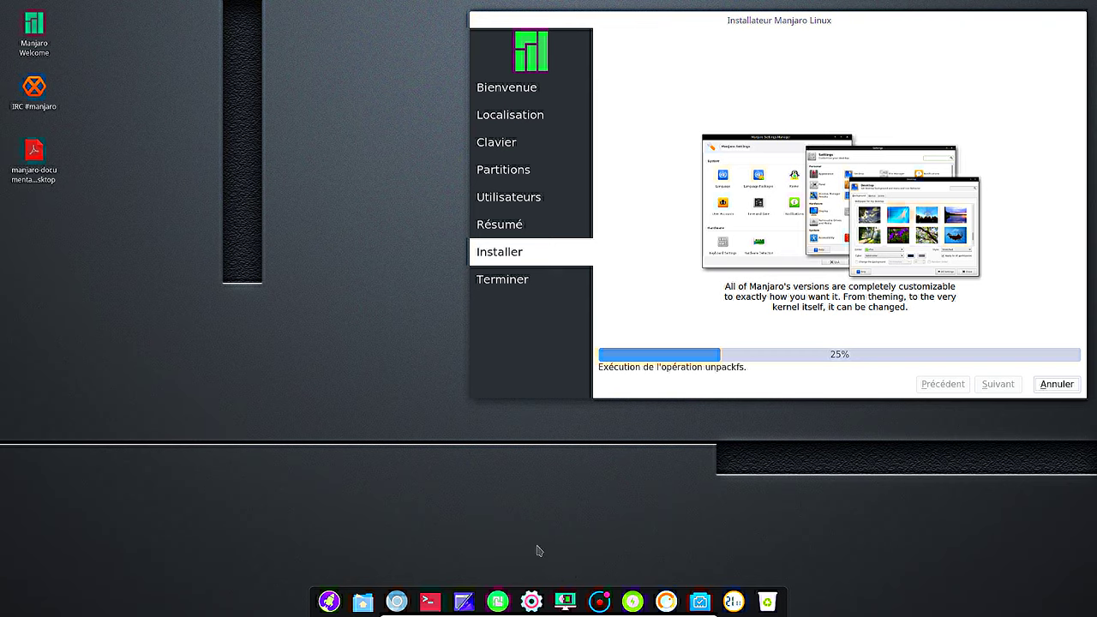
Open the Files file manager, move its window beside the installer, and view the context menu of its dock icon.
left_click(363, 603)
left_click_drag(321, 68, 343, 144)
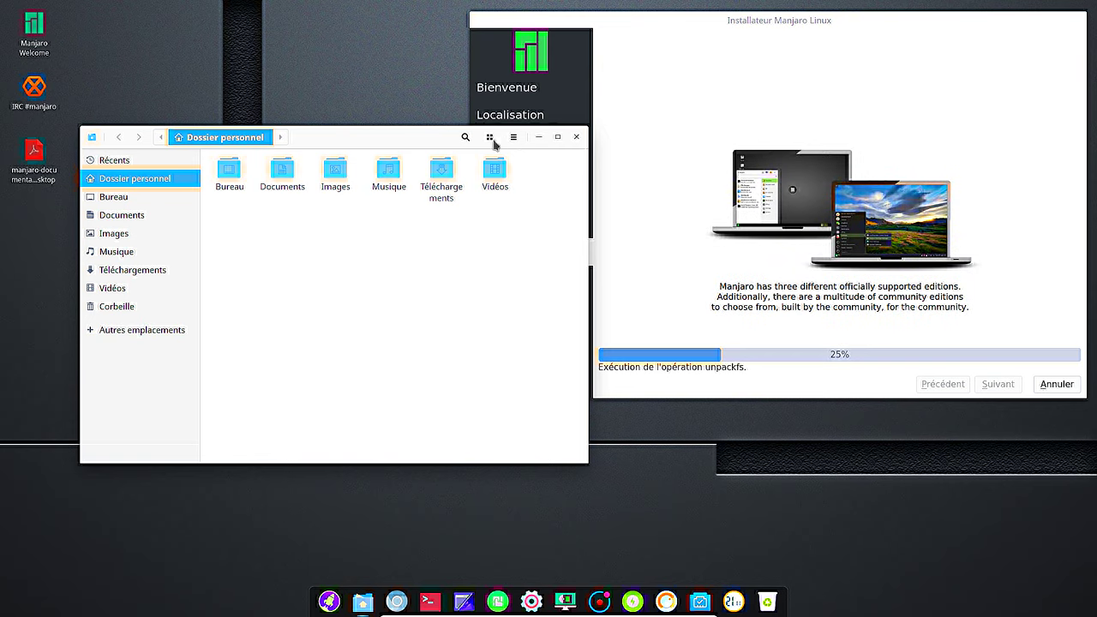
right_click(364, 602)
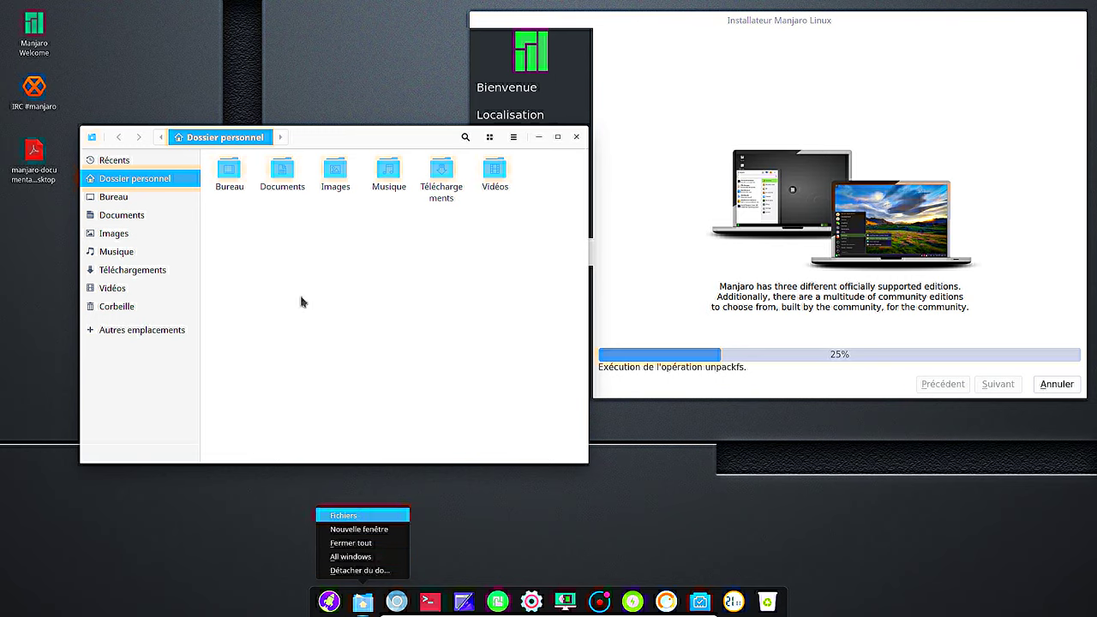
right_click(293, 248)
left_click(283, 347)
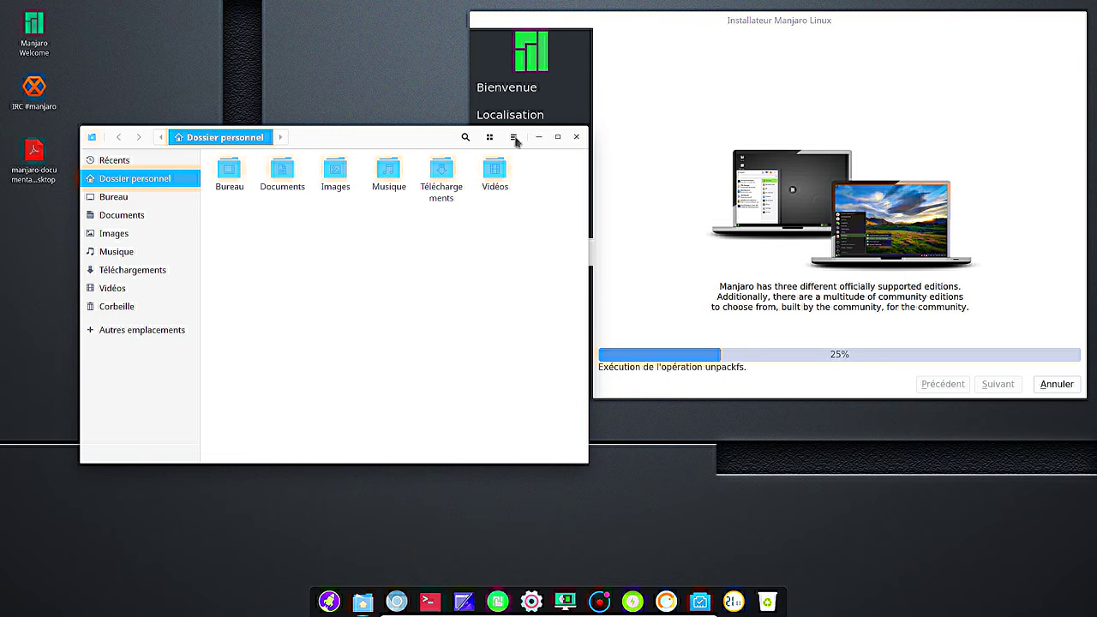
Look over the file manager's folder actions, view and sorting options, and search, closing each one after viewing.
left_click(513, 139)
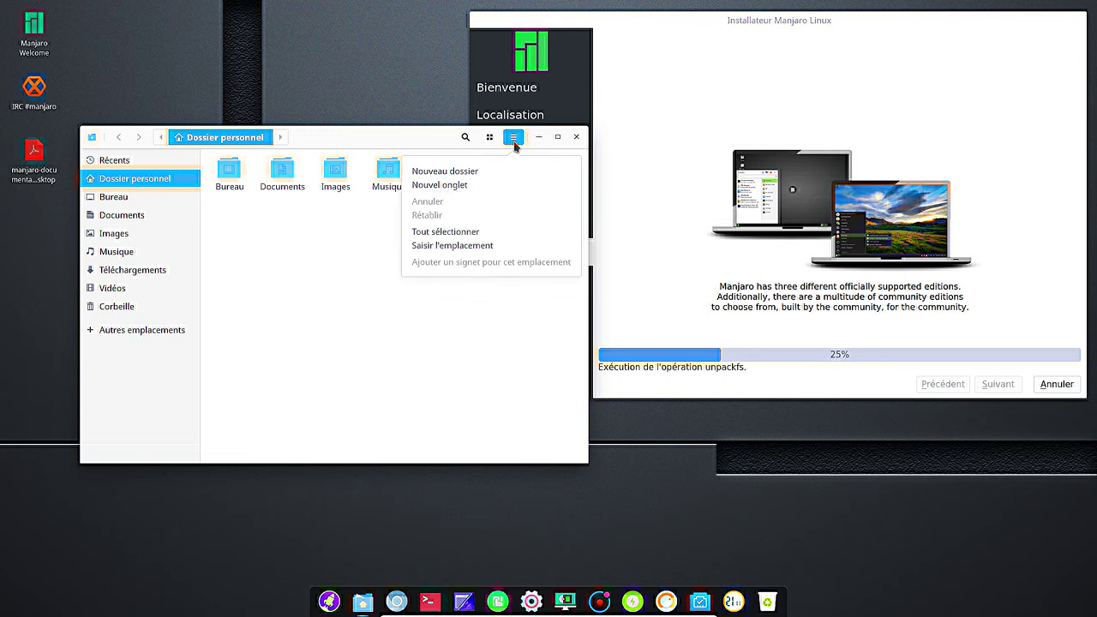
left_click(490, 140)
left_click(490, 140)
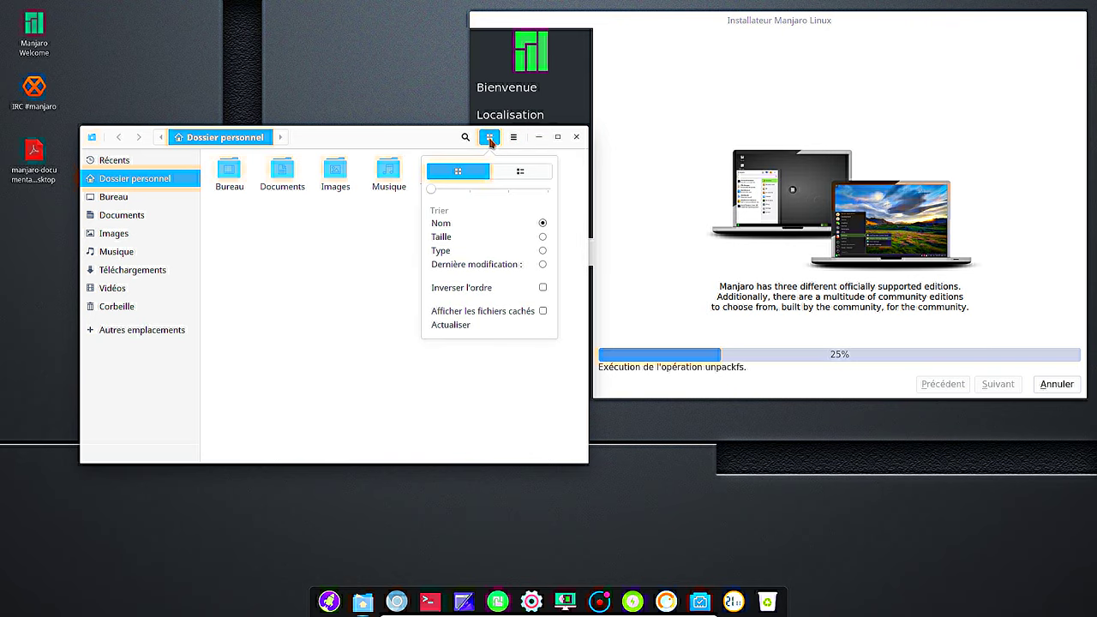
left_click(490, 140)
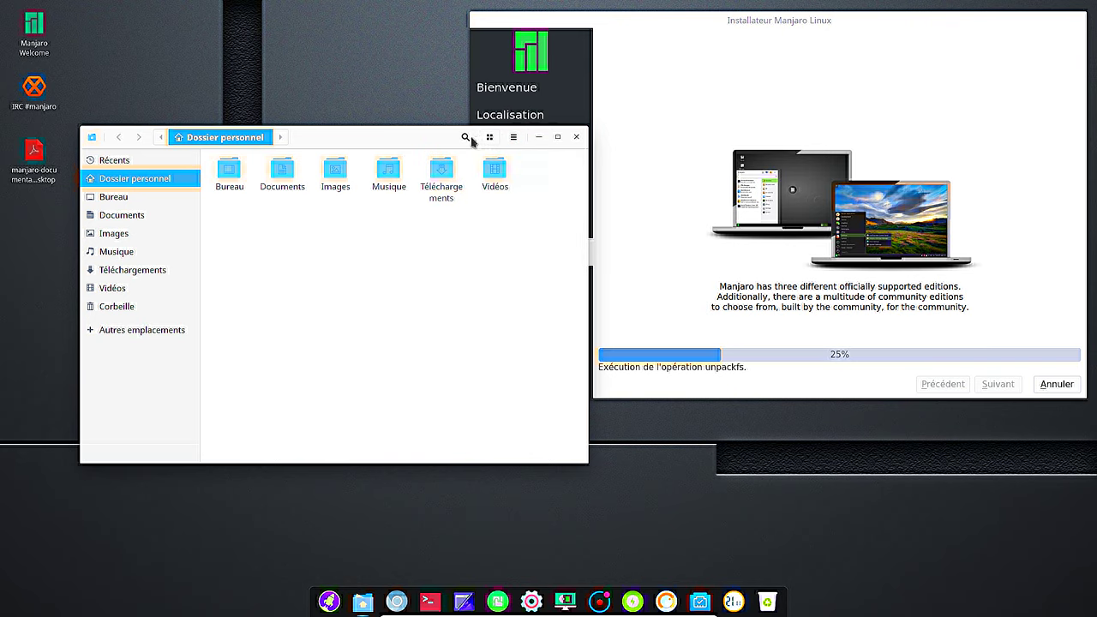
left_click(469, 139)
left_click(469, 139)
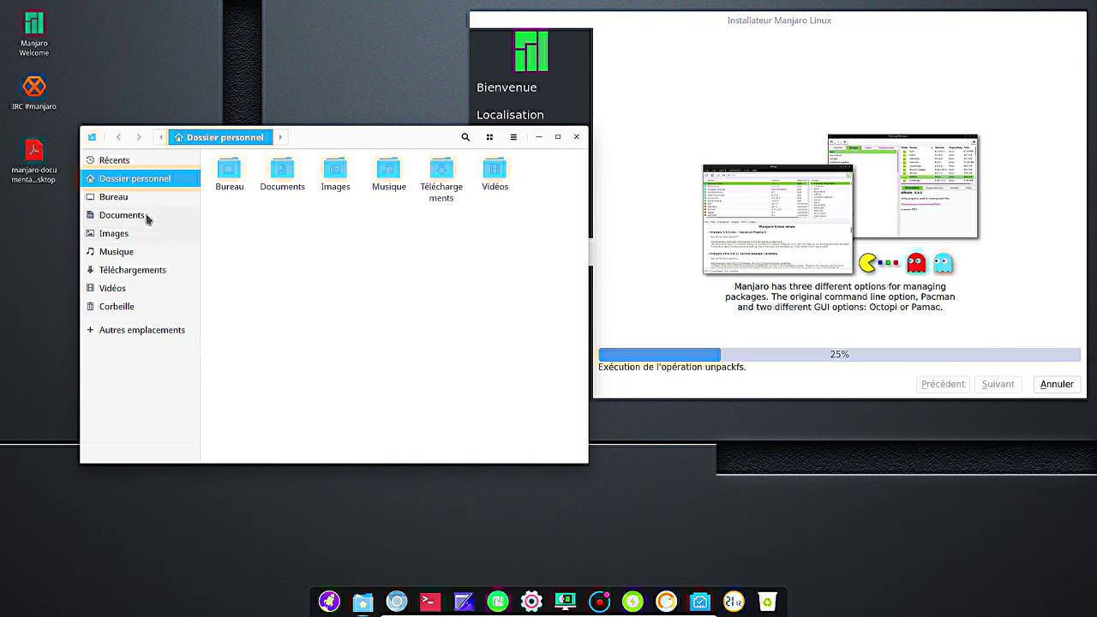
Check the file manager's version in its About dialog, close the dialog, and quit Files.
left_click(90, 138)
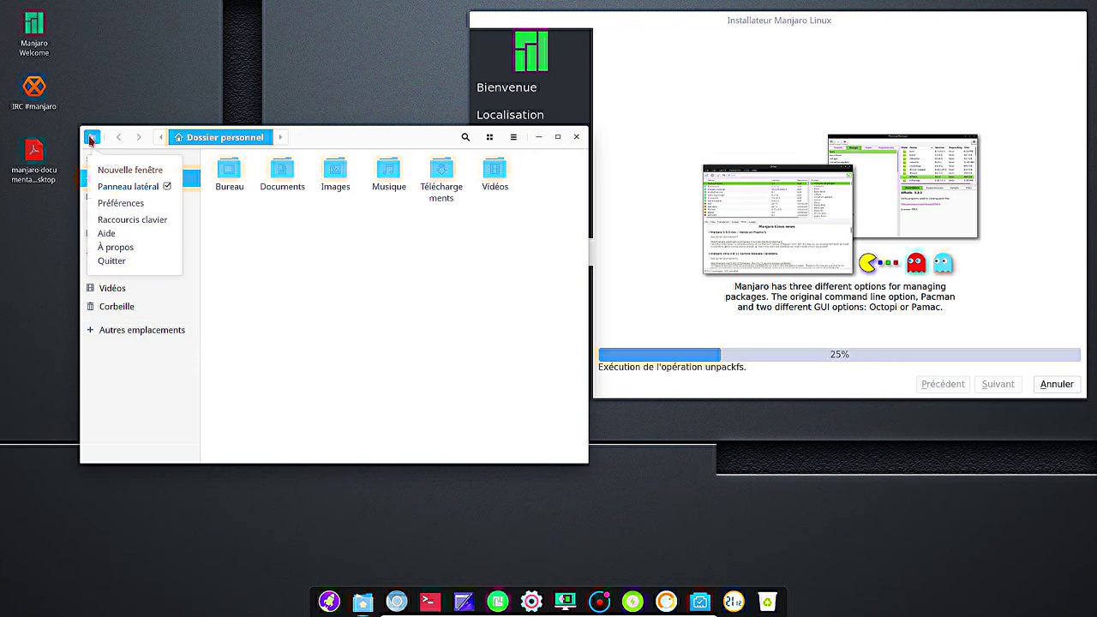
left_click(116, 249)
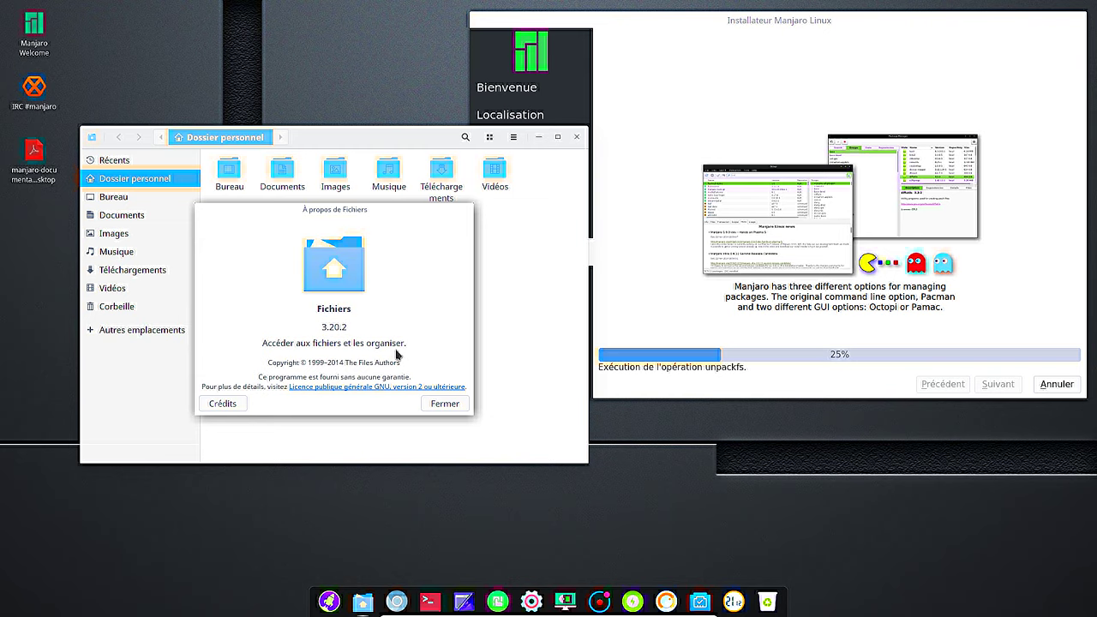
left_click(444, 404)
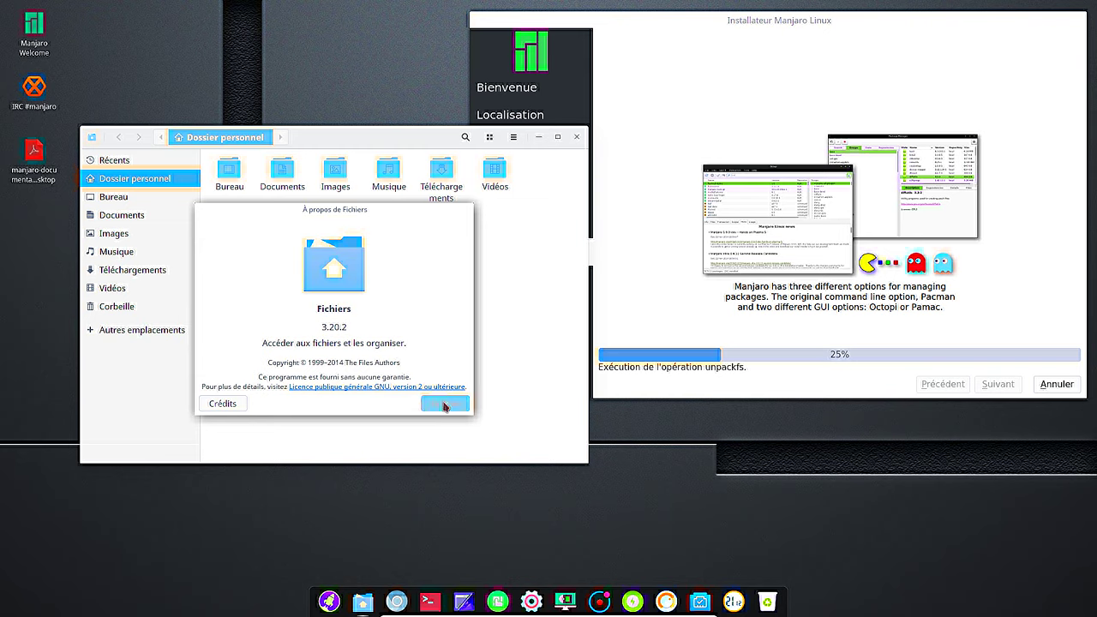
left_click(91, 138)
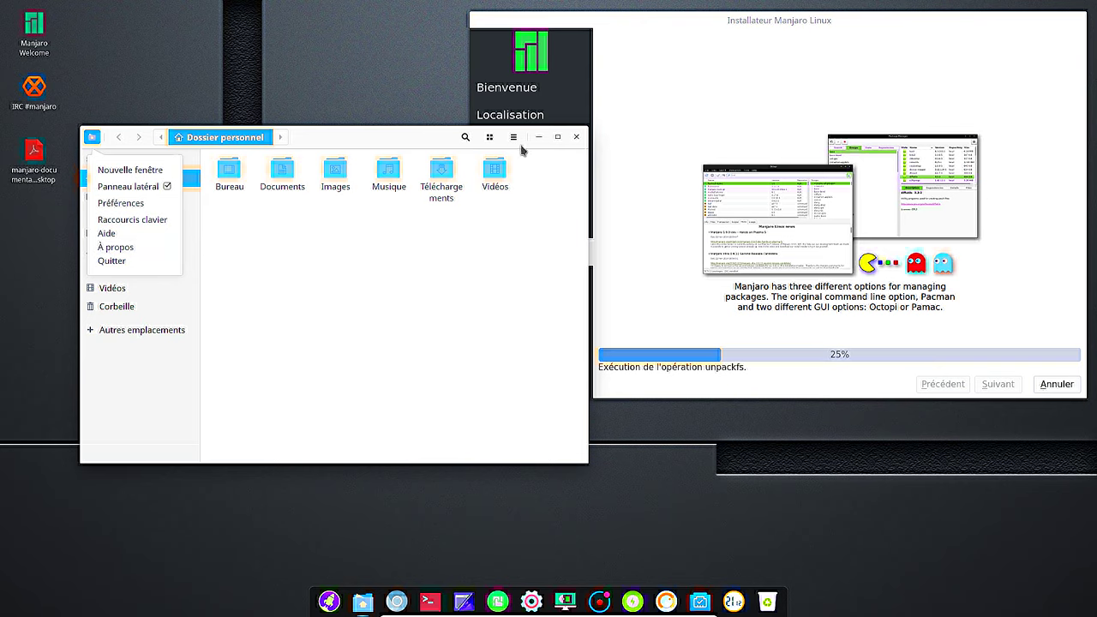
left_click(145, 264)
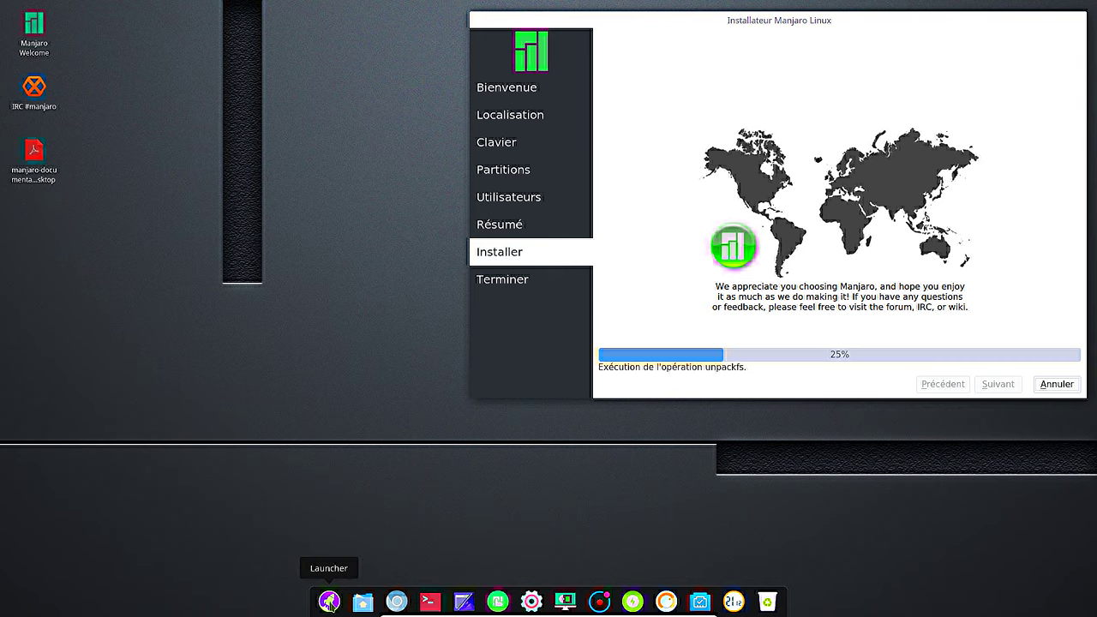
Open the application launcher, look over the full application list, and switch it to the view grouped by category.
left_click(342, 600)
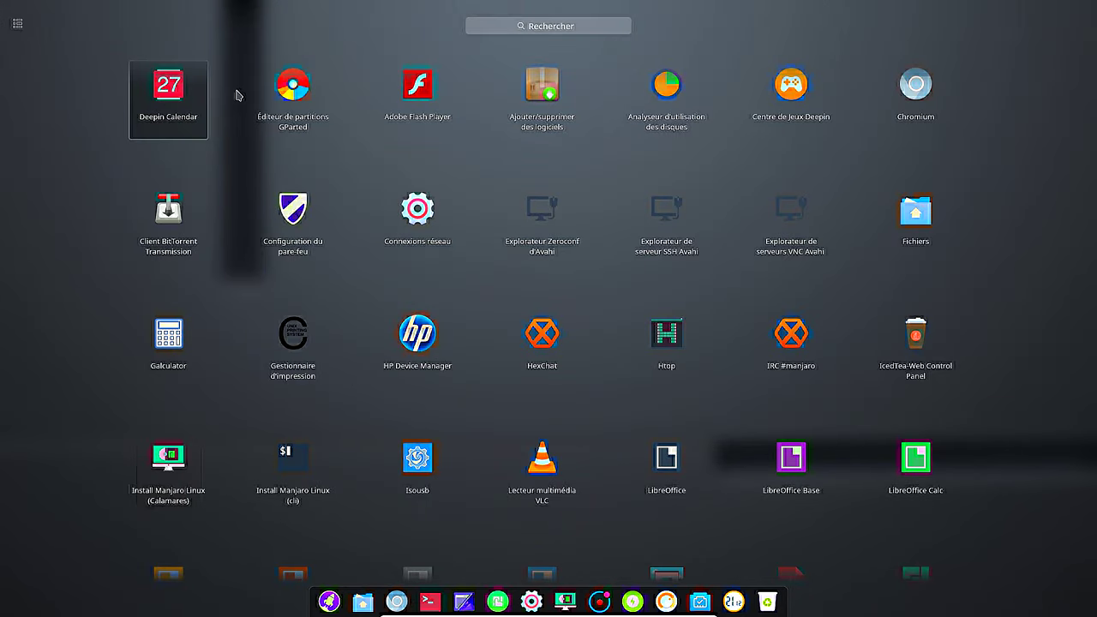
scroll(217, 115, "up", 3)
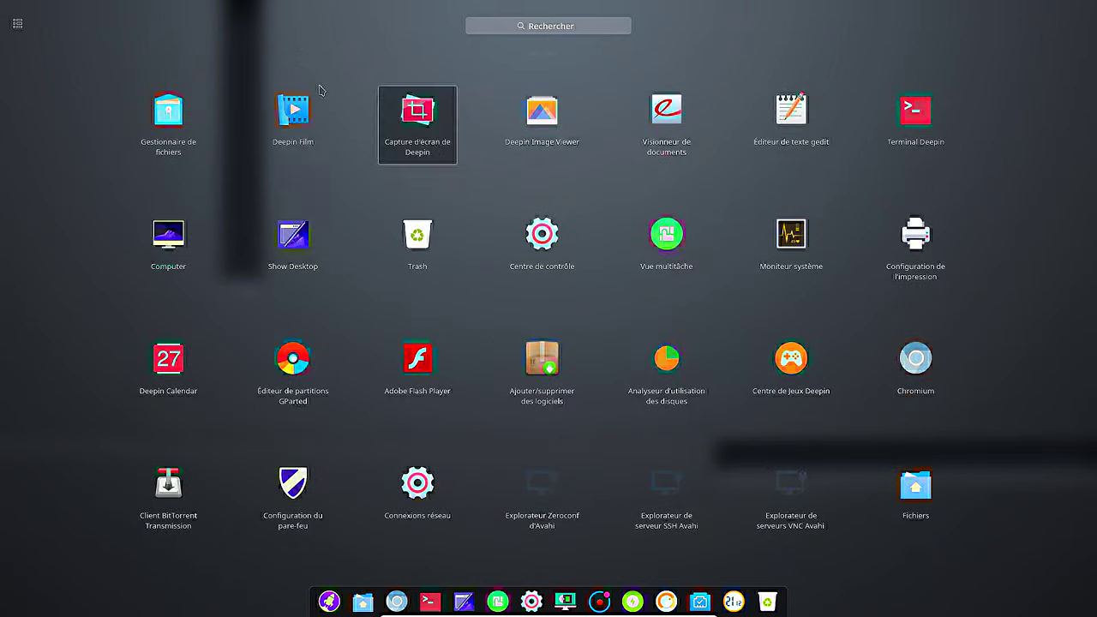
left_click(14, 27)
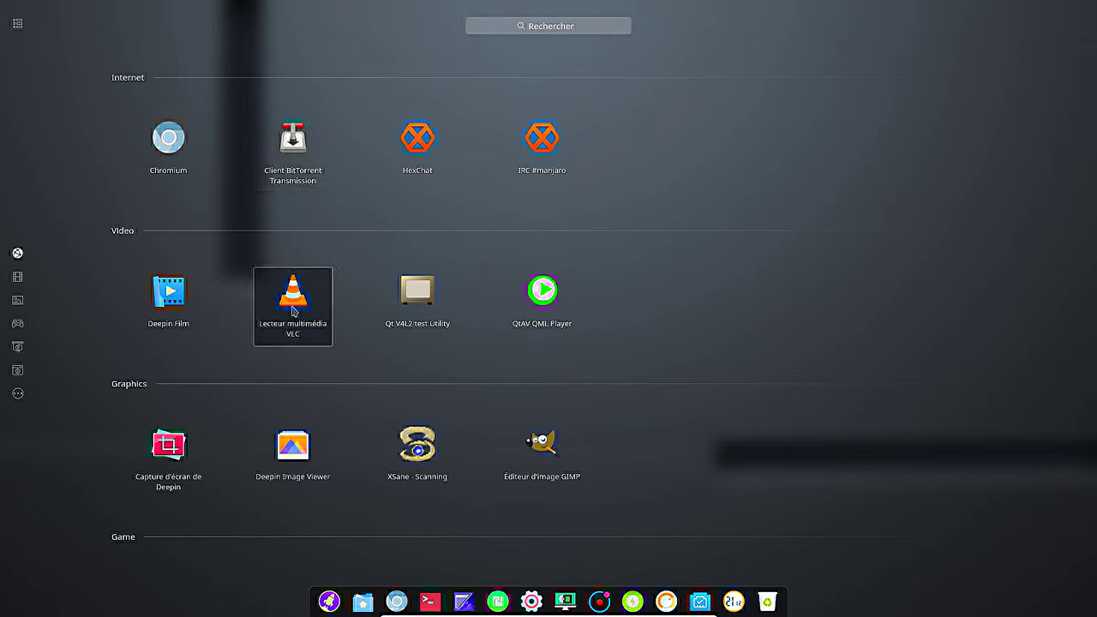
Launch Deepin Film, move its window over the installer's edge, look through its main menu, and close the player.
left_click(175, 304)
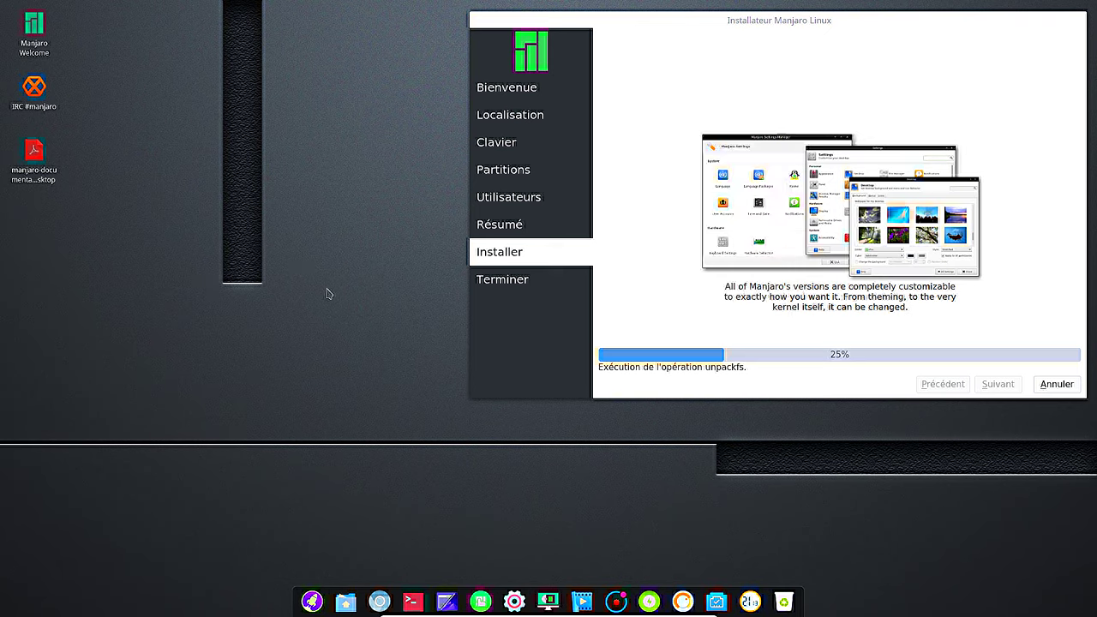
left_click_drag(429, 166, 222, 159)
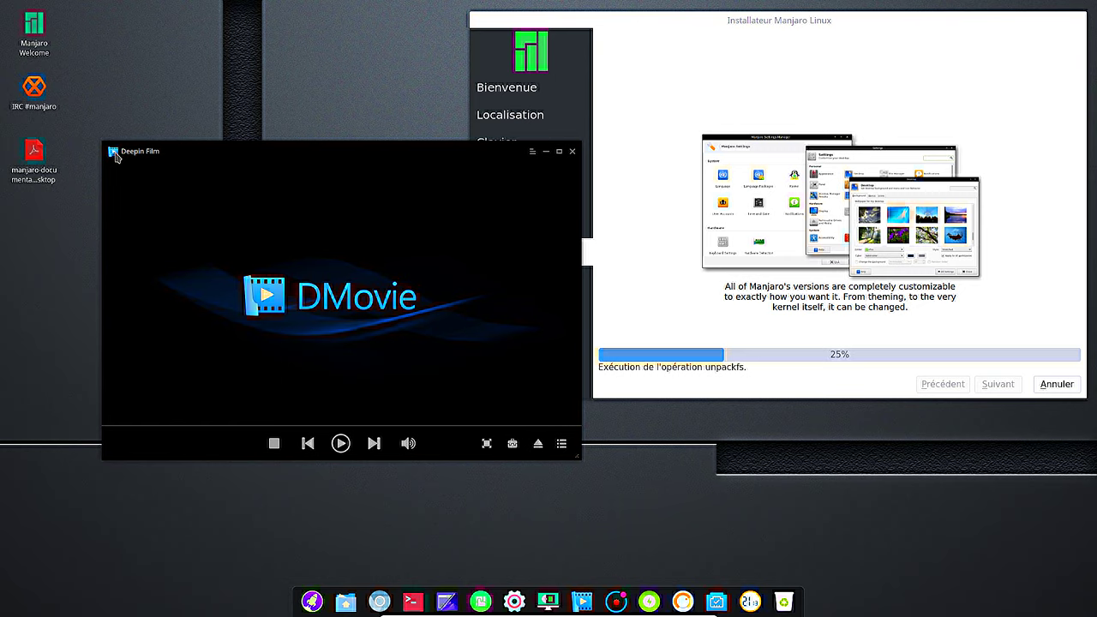
left_click(532, 151)
left_click(561, 383)
left_click(532, 151)
left_click(553, 385)
left_click(532, 152)
left_click(583, 381)
left_click(572, 151)
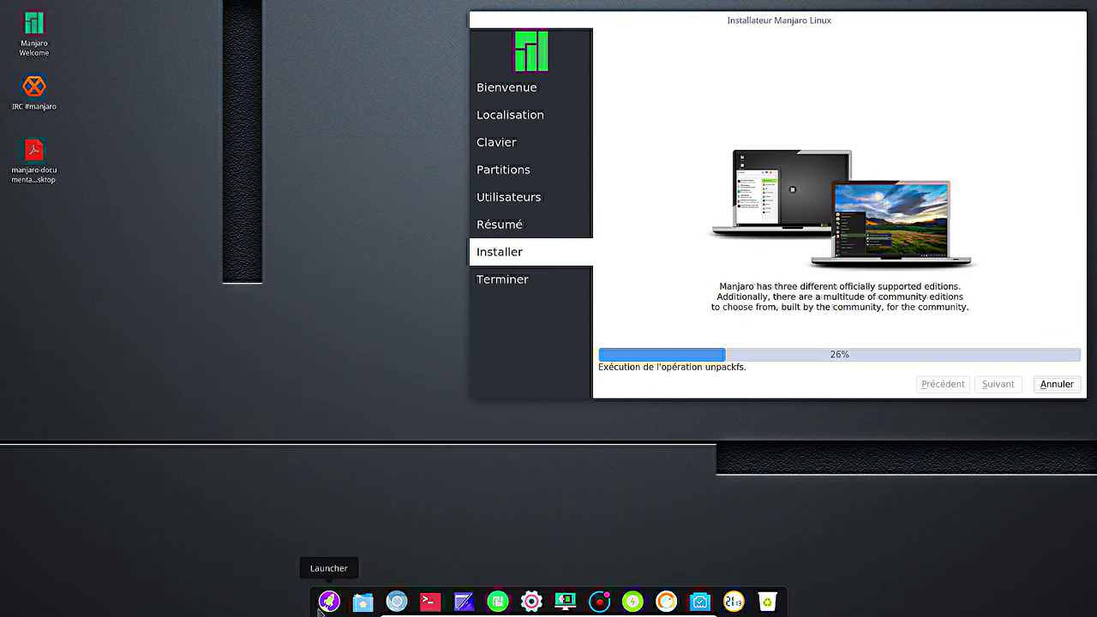
Start Deepin's screenshot tool and Deepin Image Viewer, and capture a rectangular region of the application launcher as a saved image.
left_click(329, 603)
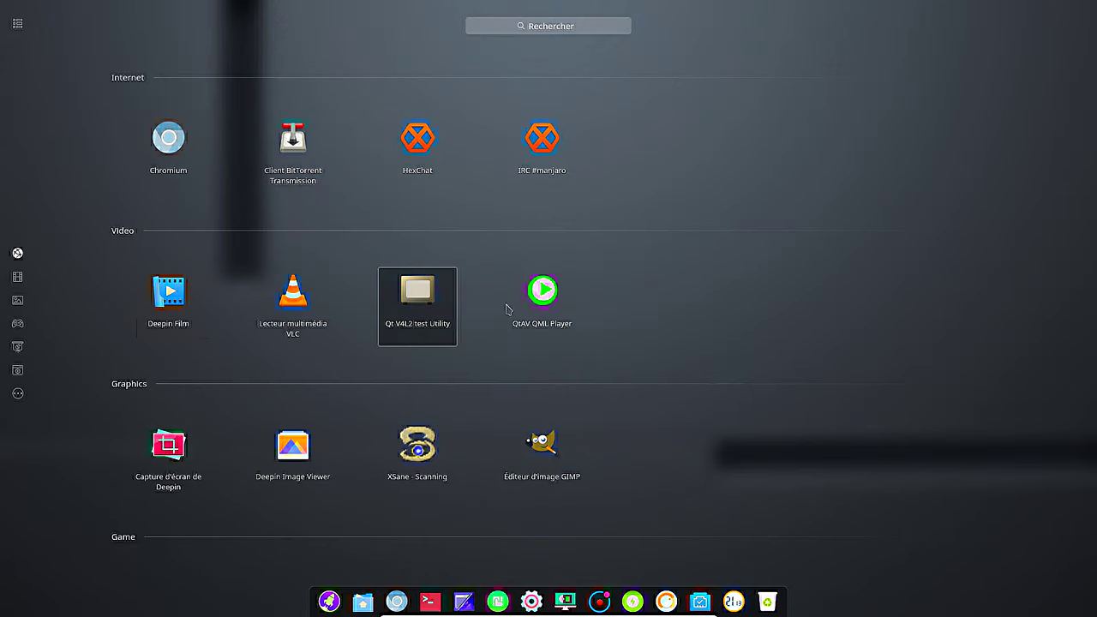
left_click(190, 459)
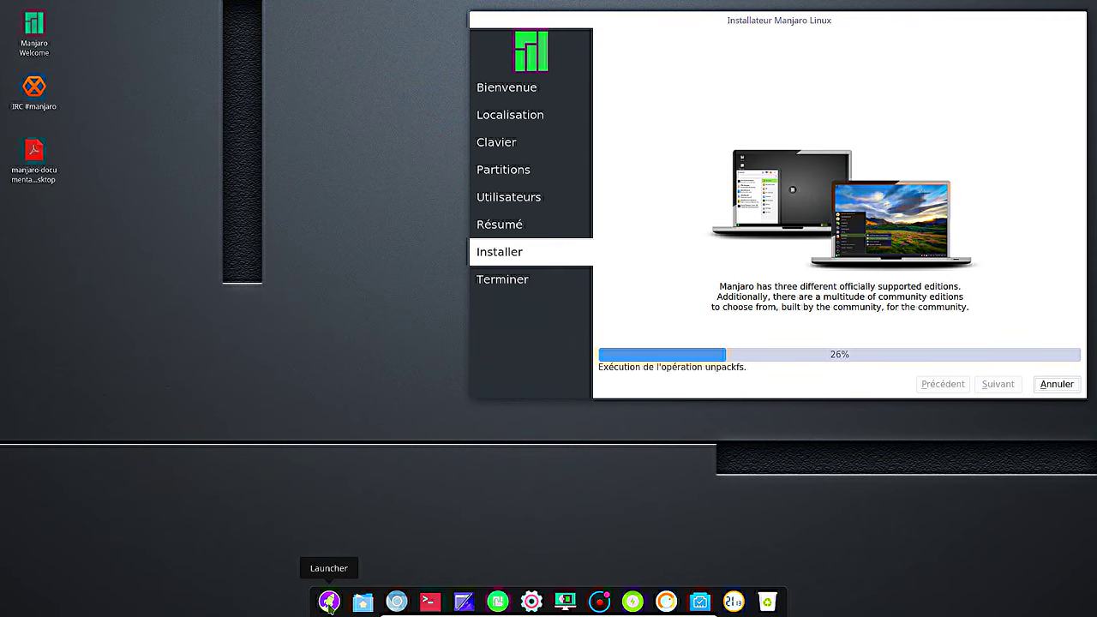
left_click(328, 602)
left_click(312, 456)
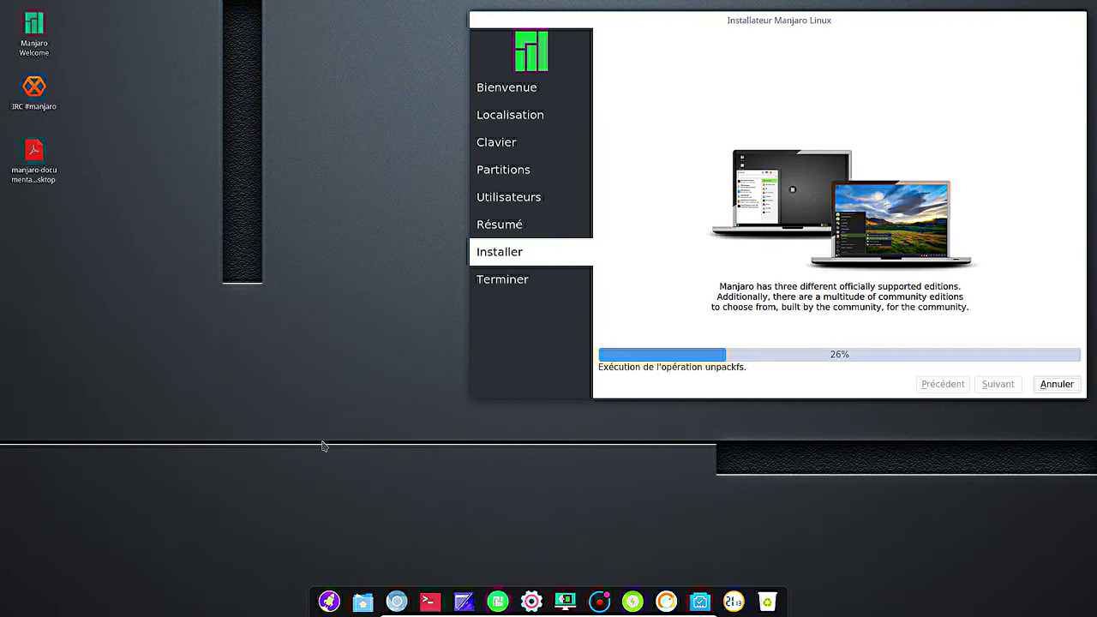
key("super")
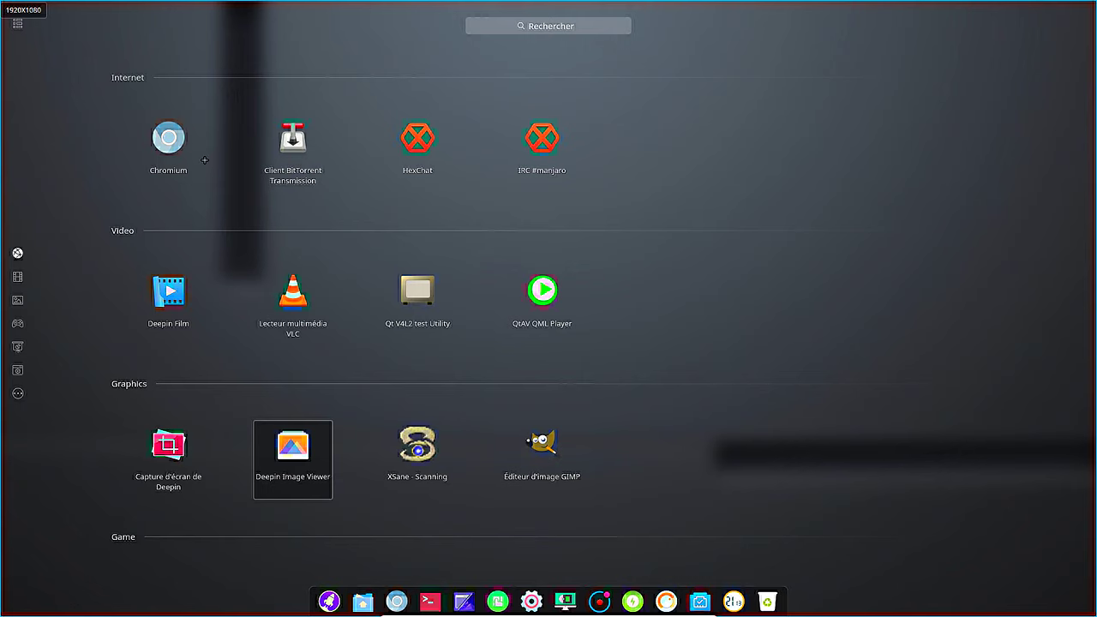
left_click_drag(155, 91, 641, 368)
double_click(477, 219)
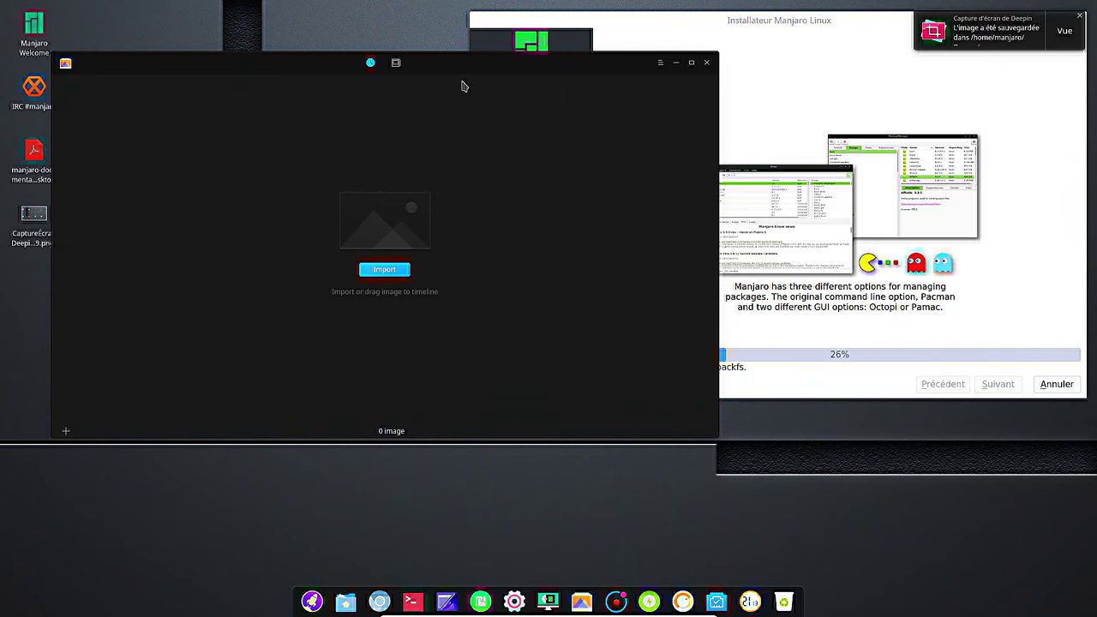
Shift the Deepin Image Viewer window slightly toward the installer and close it.
left_click_drag(455, 66, 528, 74)
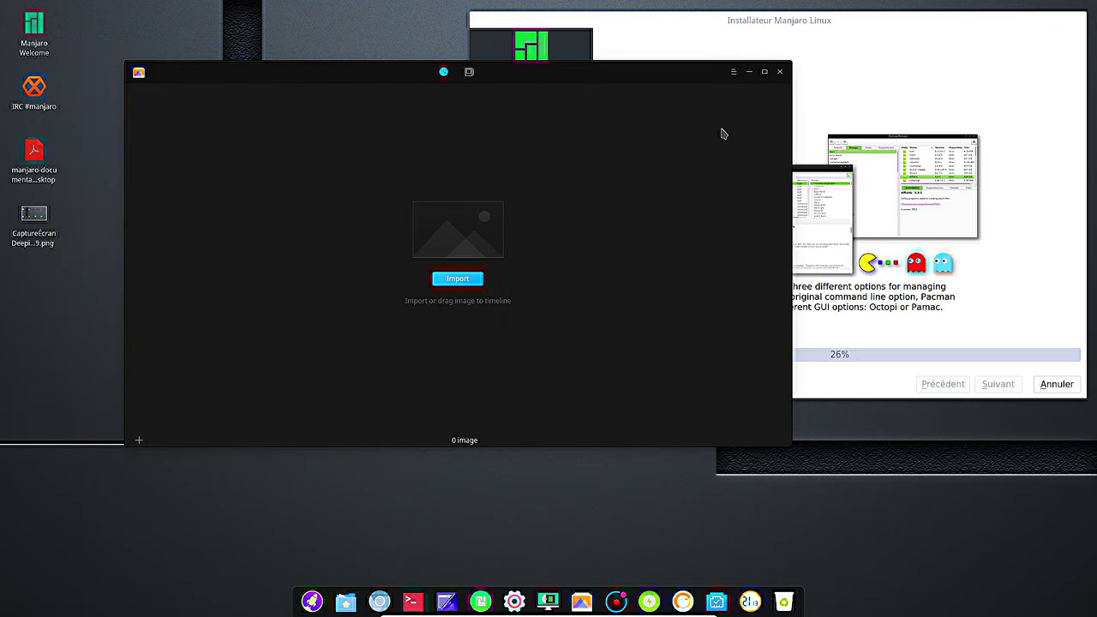
left_click(780, 72)
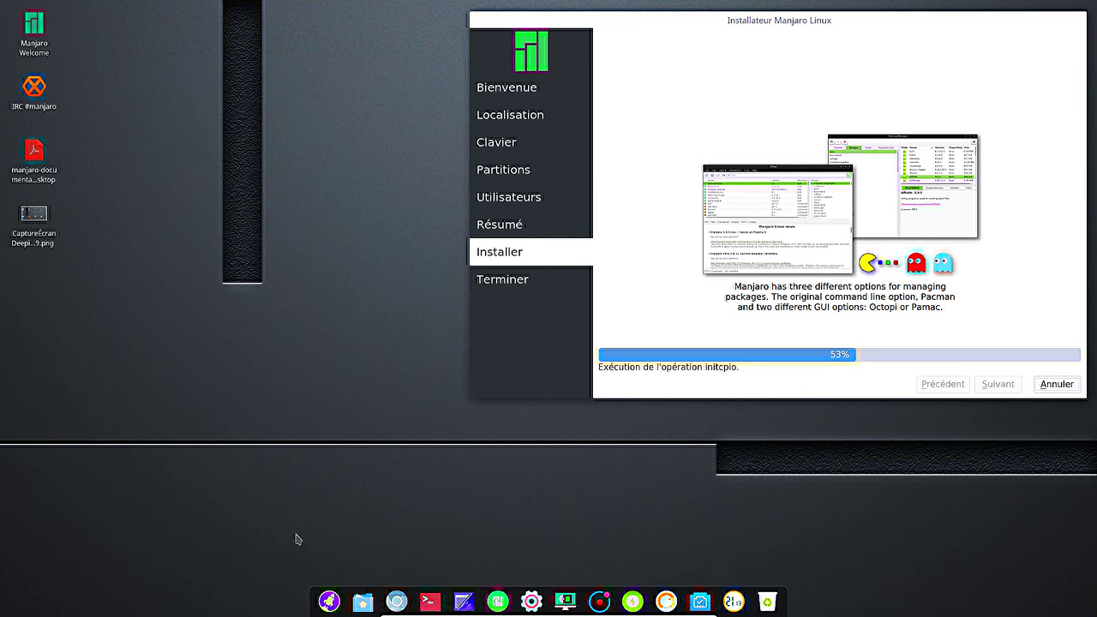
left_click(328, 603)
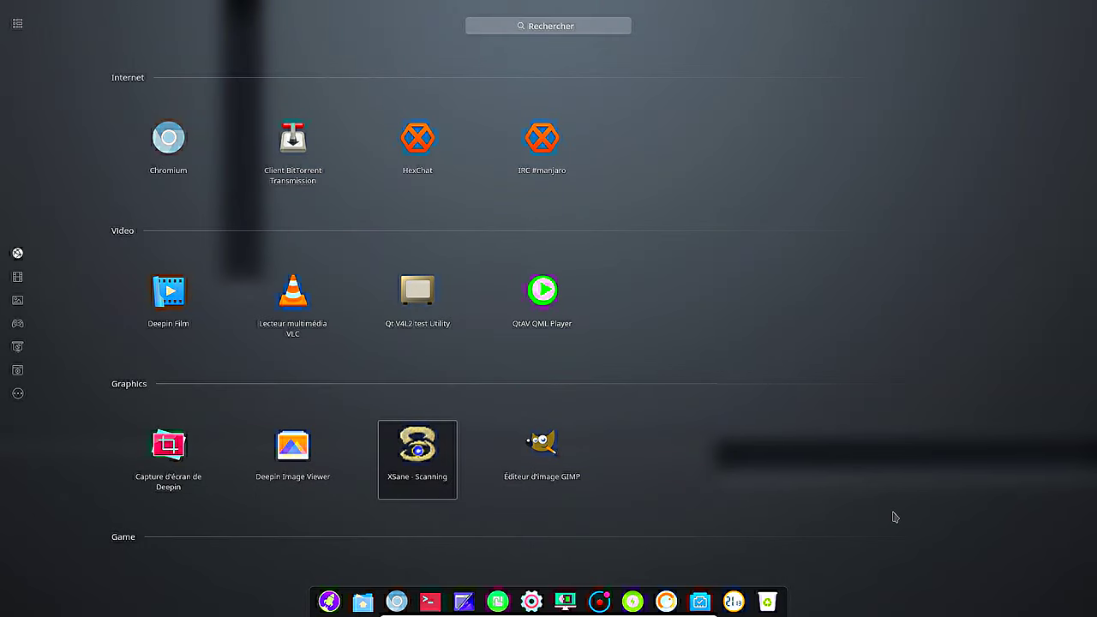
left_click(868, 238)
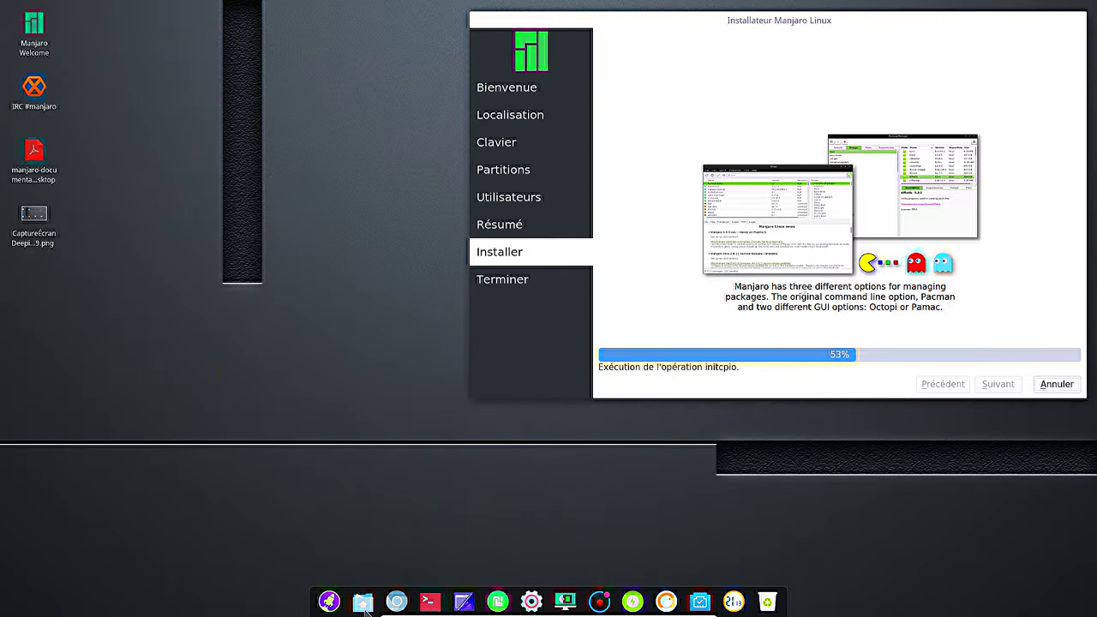
left_click(329, 603)
left_click(173, 391)
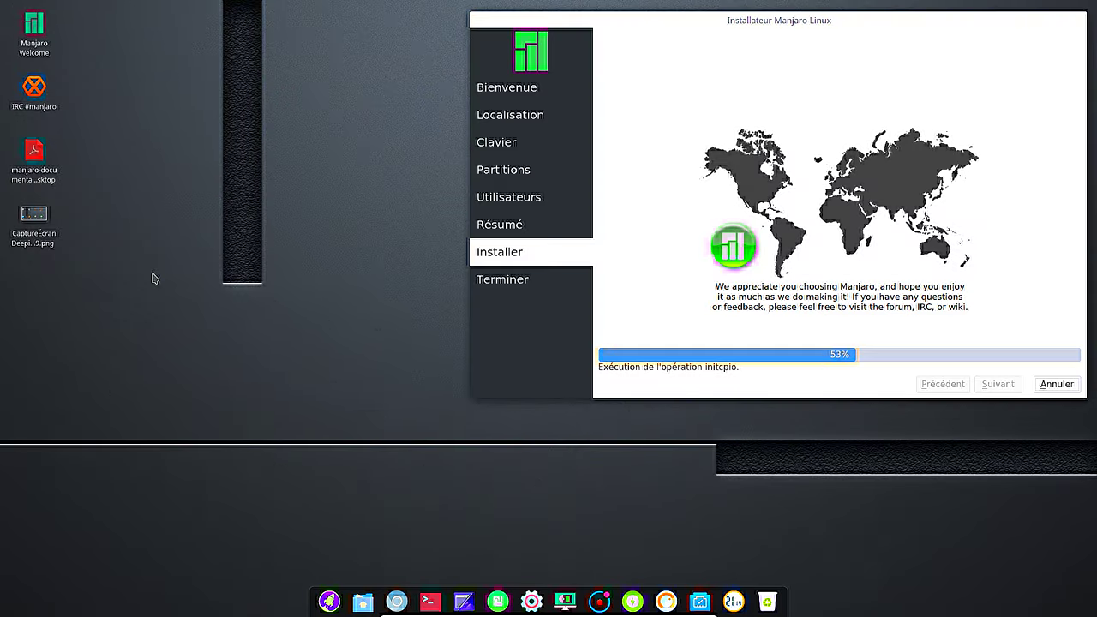
Launch the Deepin game center from the Game category, browse its game catalogue past the introduction, and close it.
left_click(326, 603)
scroll(133, 491, "down", 3)
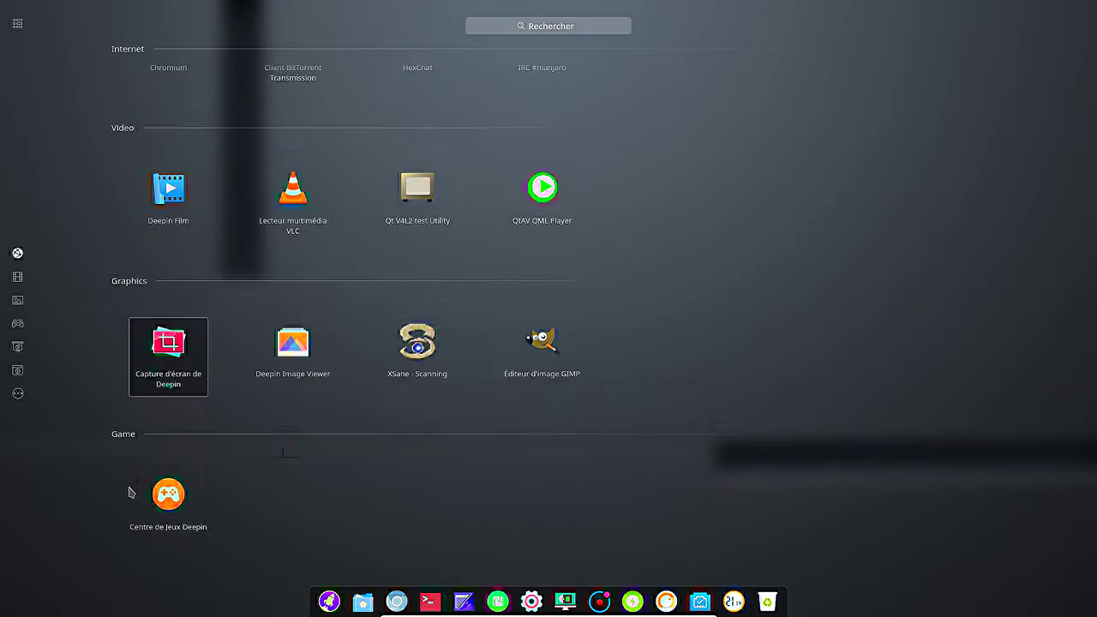
scroll(142, 473, "down", 1)
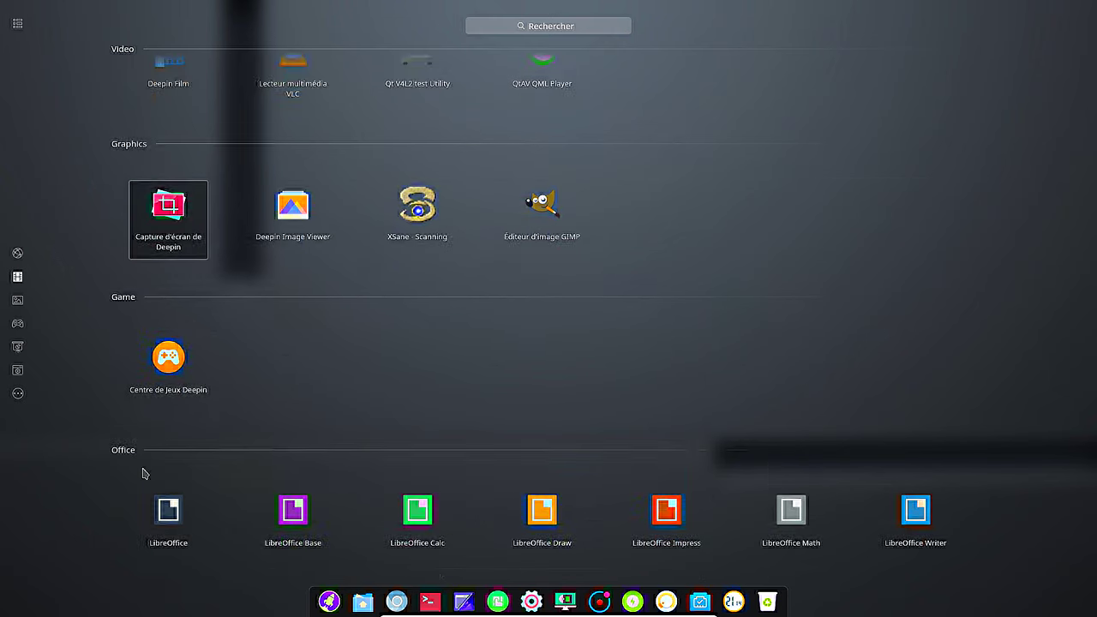
left_click(166, 333)
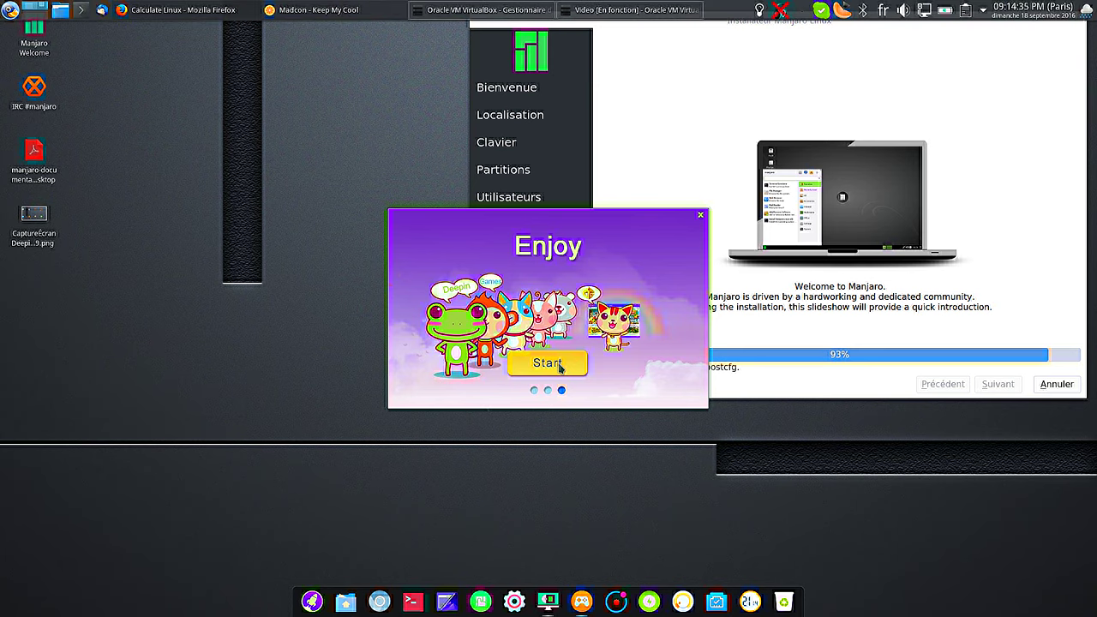
left_click(547, 363)
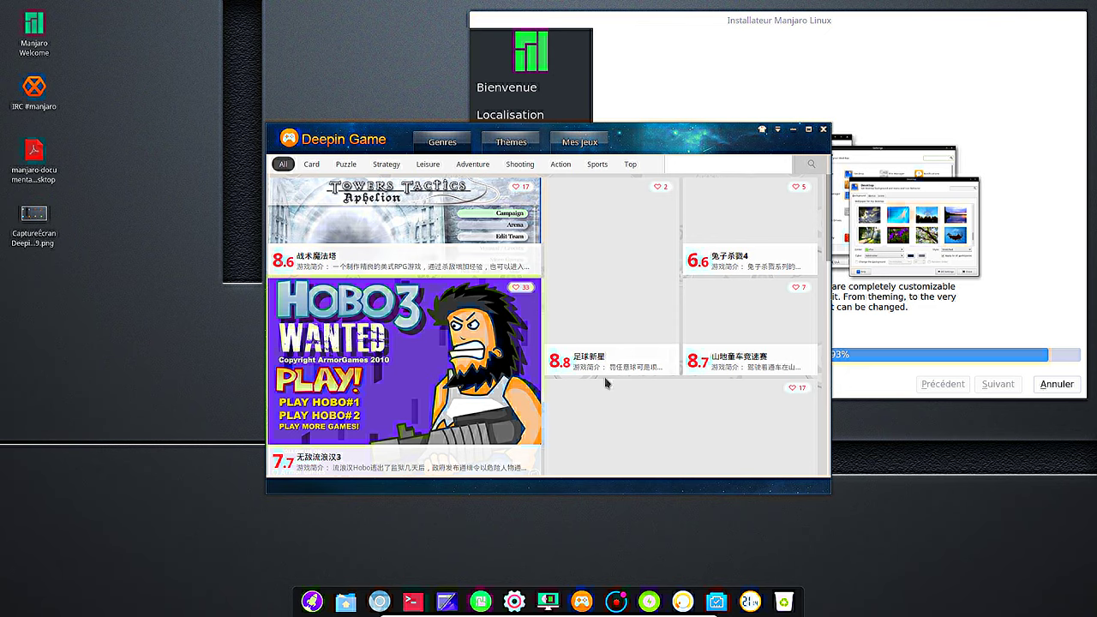
scroll(604, 377, "down", 5)
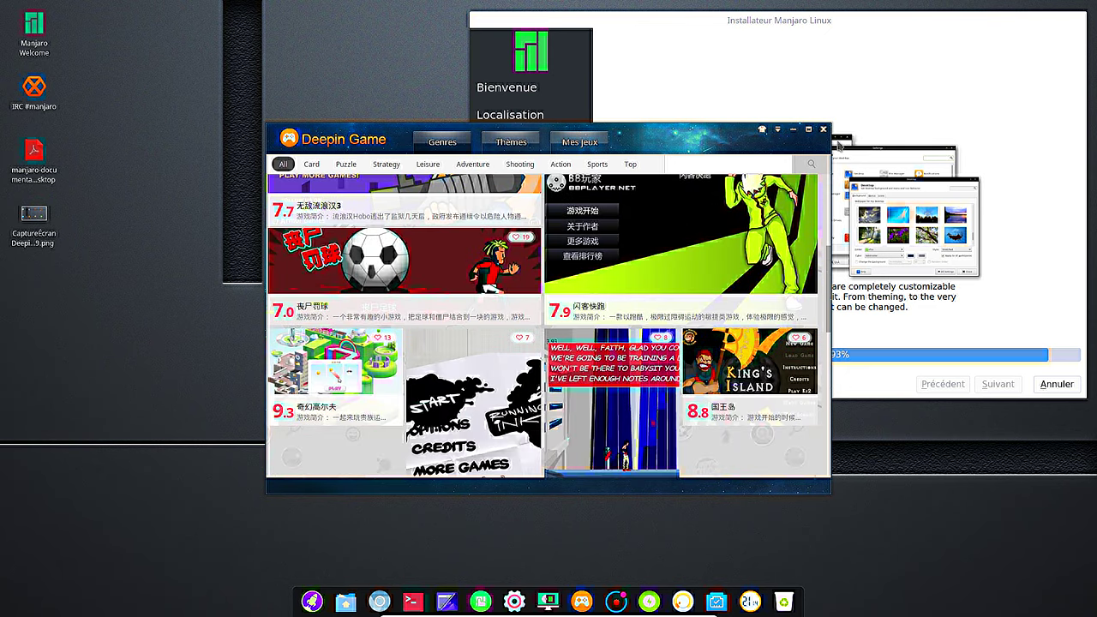
left_click(823, 130)
Launch LibreOffice Calc from the Office category of the application launcher, look at the empty spreadsheet, and close it.
left_click(330, 603)
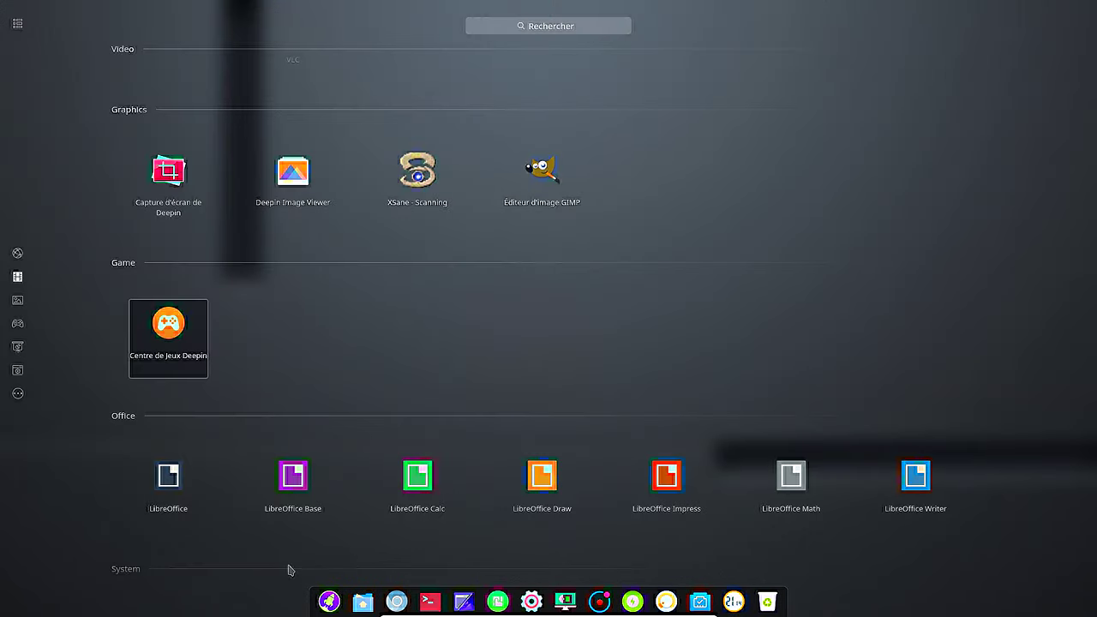
scroll(300, 539, "down", 1)
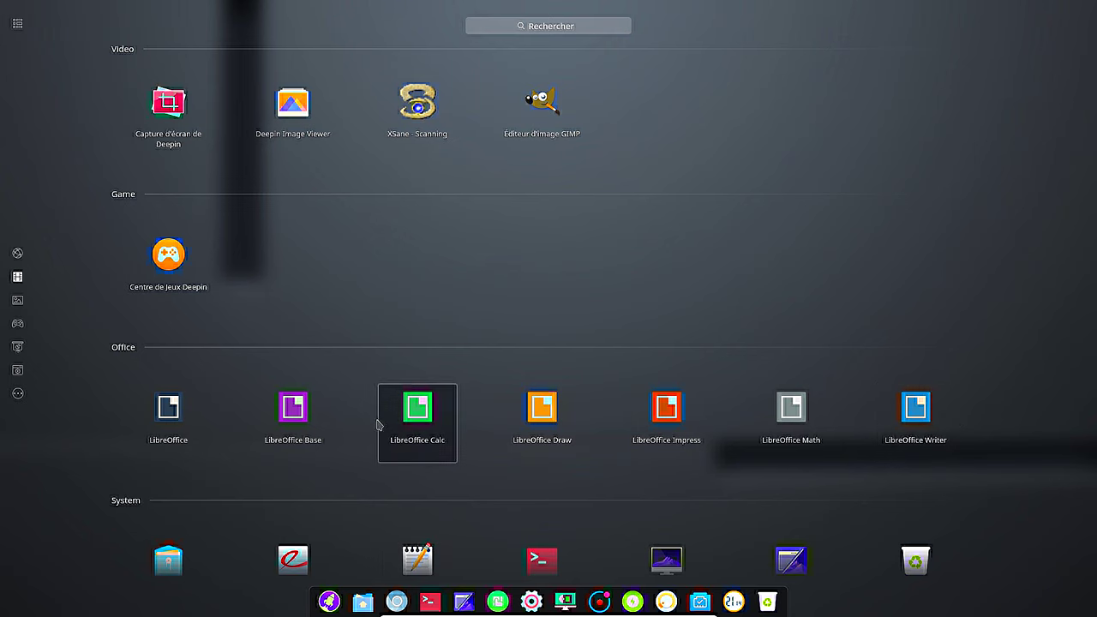
left_click(444, 417)
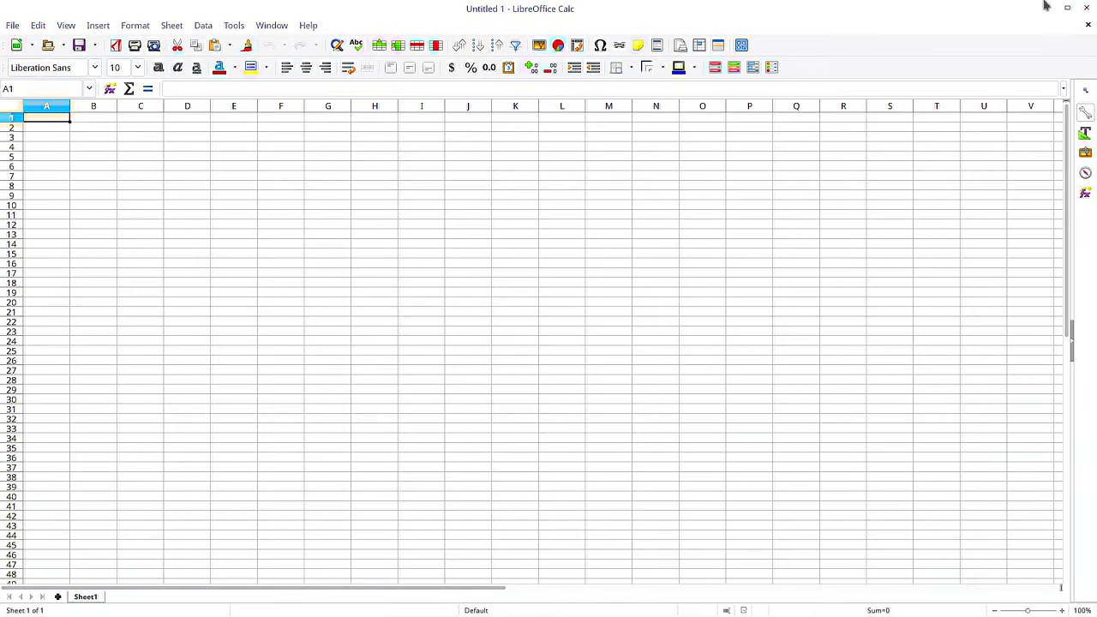
left_click(1087, 8)
Launch the Deepin file manager from the System category, view the Desktop folder and the version information, and close it.
left_click(329, 602)
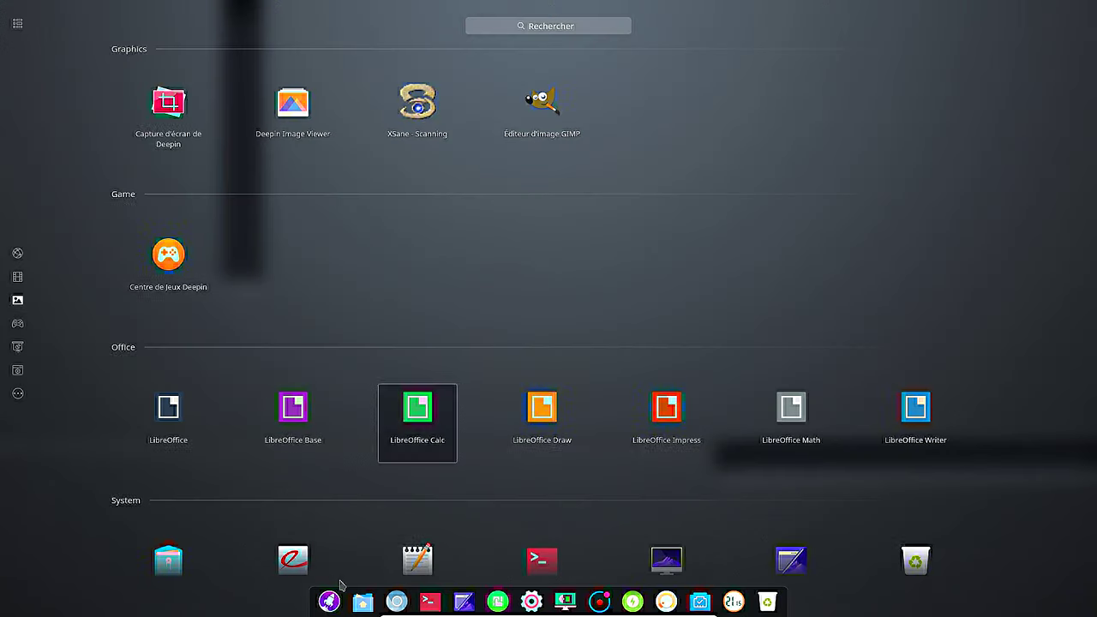
scroll(230, 474, "down", 2)
scroll(230, 474, "down", 2)
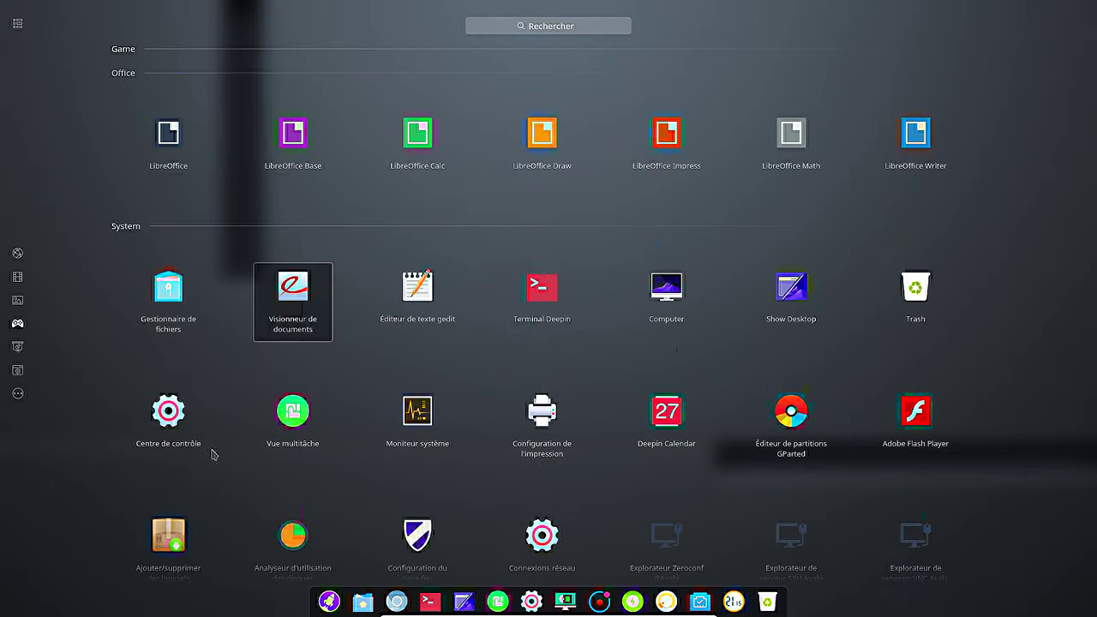
left_click(168, 300)
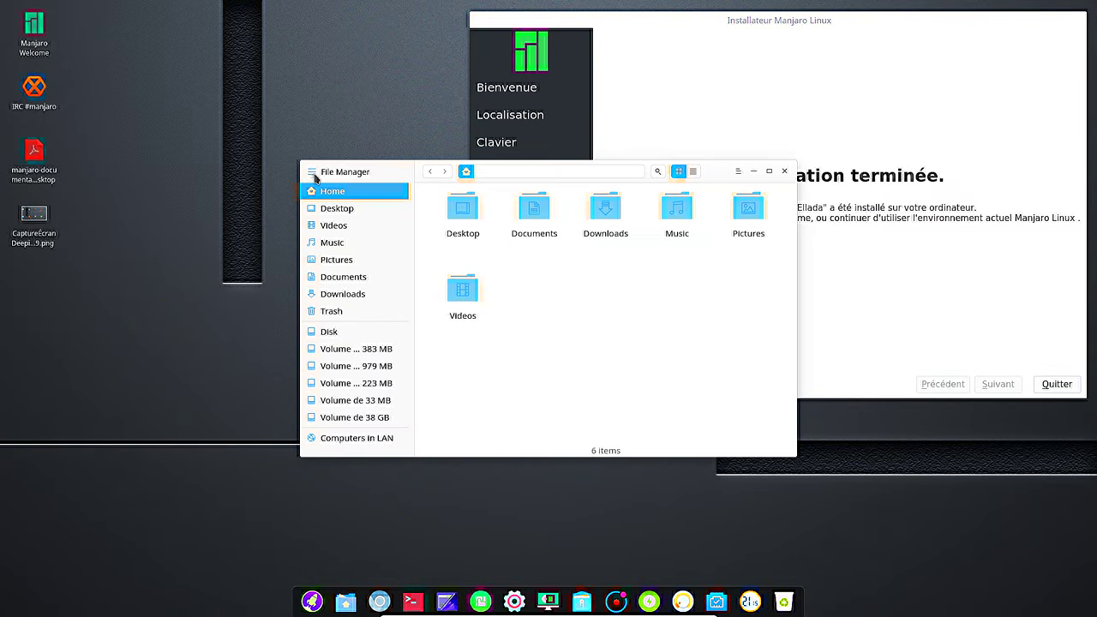
double_click(462, 210)
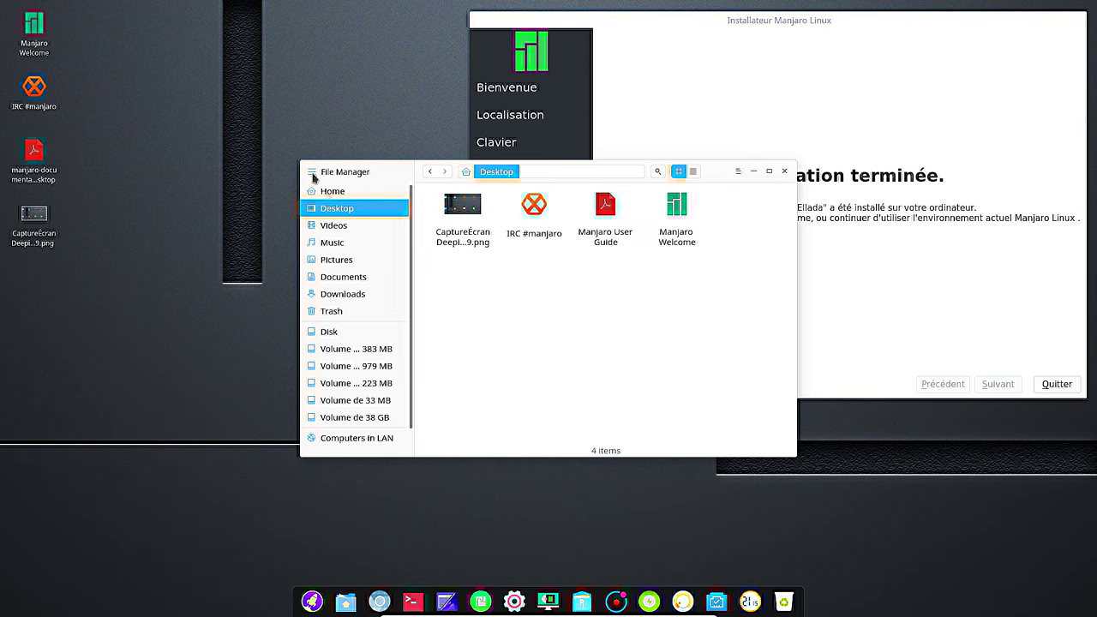
left_click(738, 172)
left_click(754, 220)
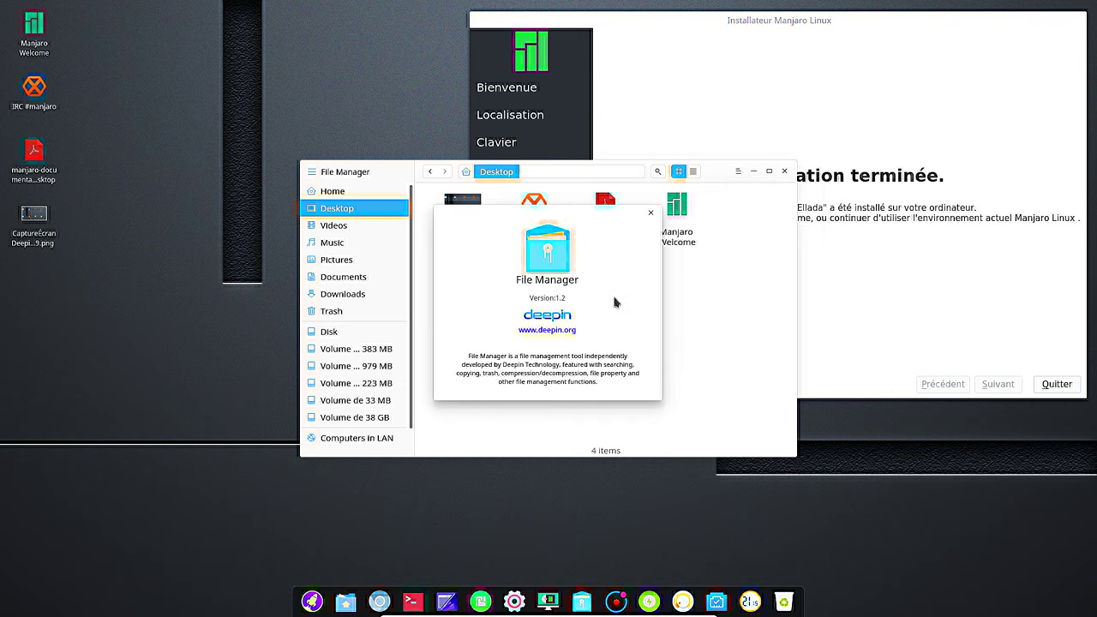
left_click(651, 213)
left_click(784, 171)
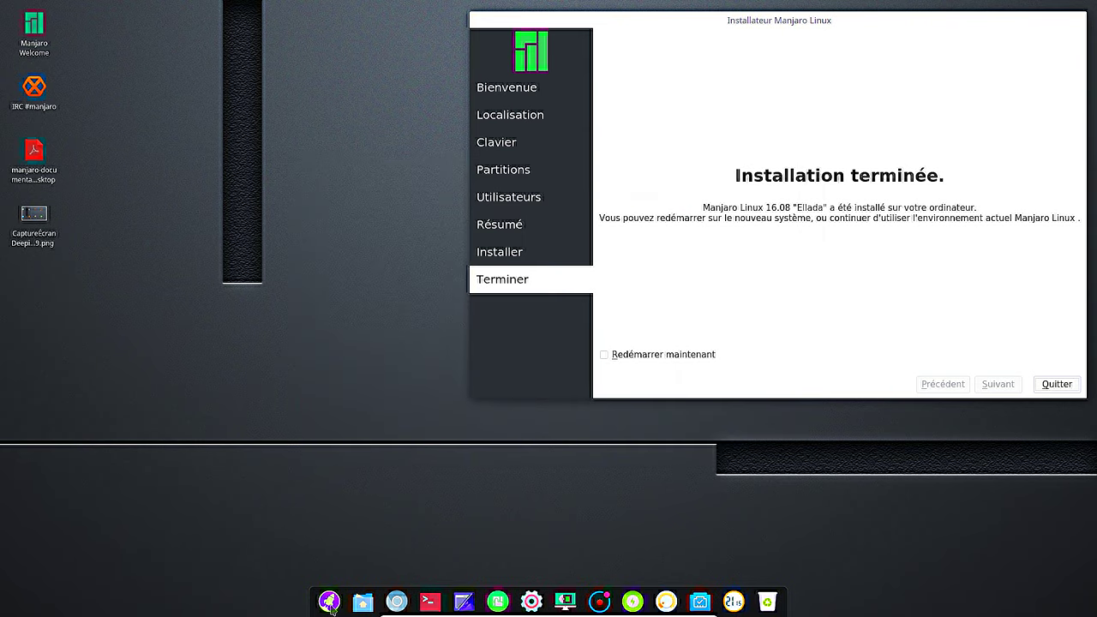
Browse the System and Others categories of the application launcher to review the remaining bundled applications.
left_click(329, 601)
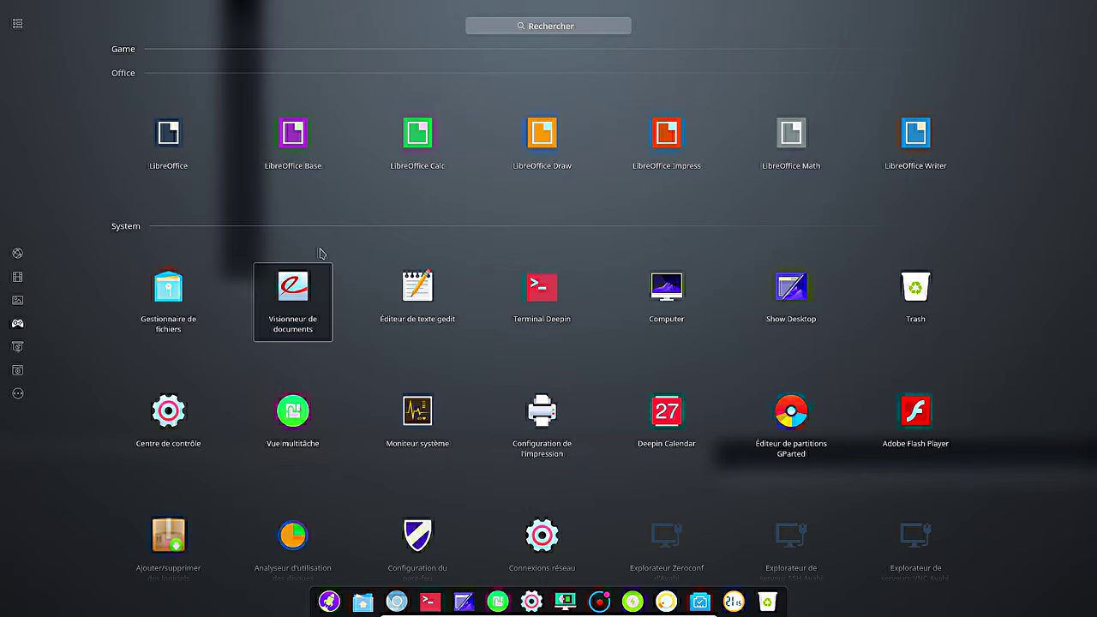
scroll(295, 299, "down", 2)
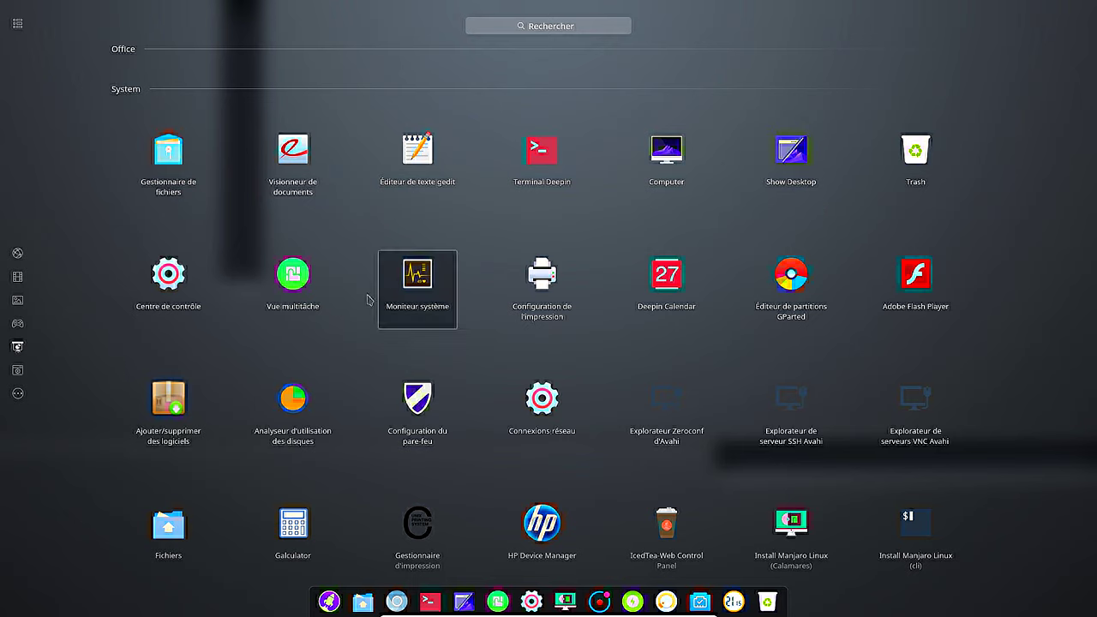
scroll(427, 297, "down", 2)
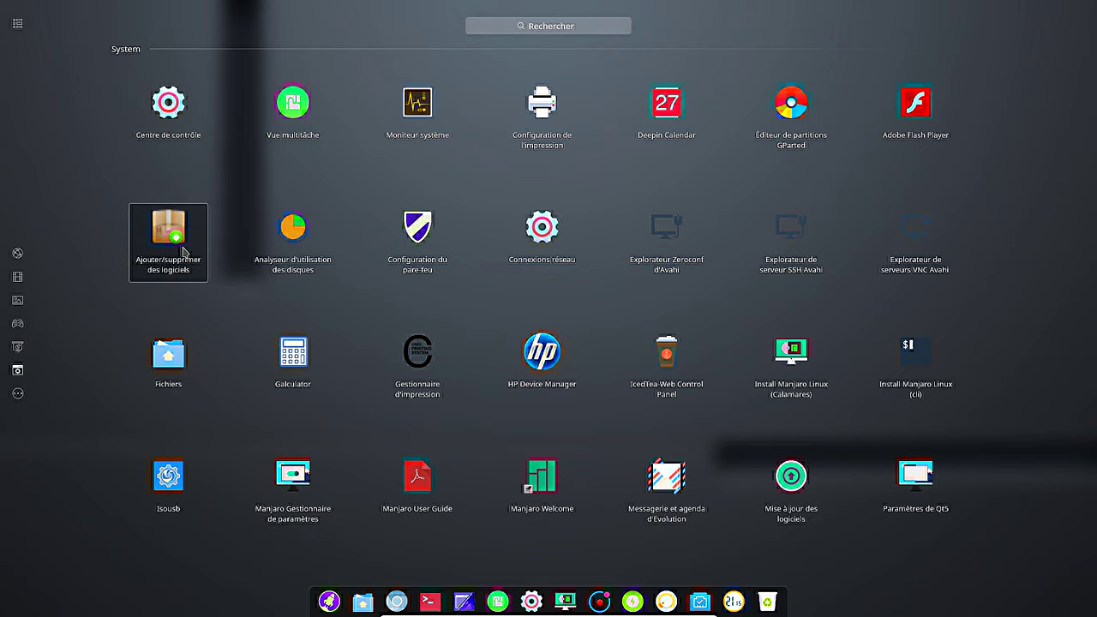
scroll(183, 250, "down", 2)
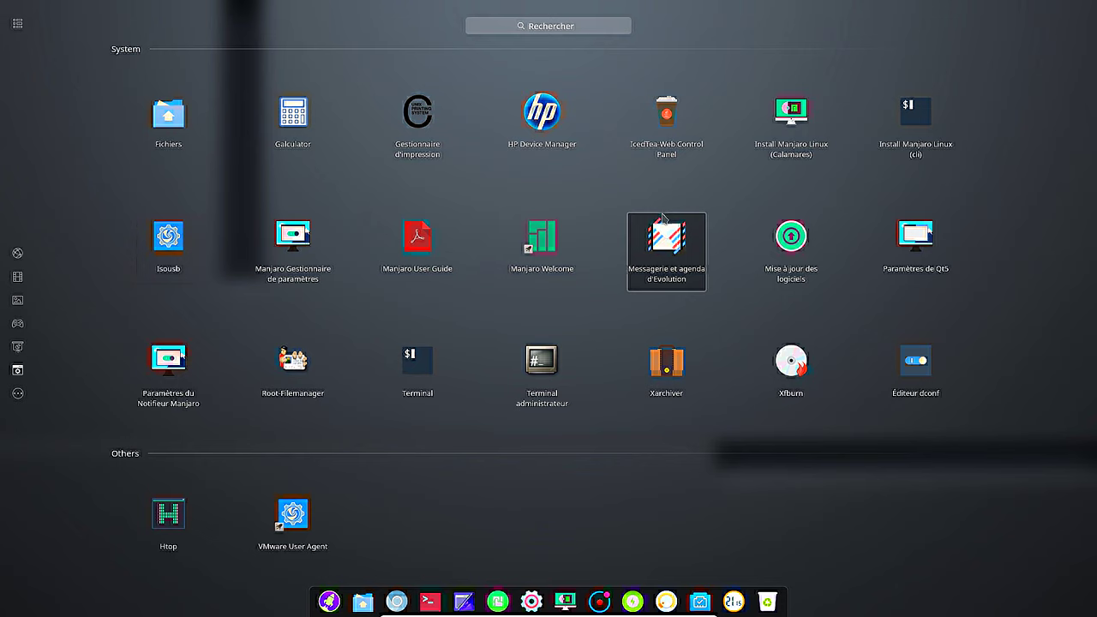
scroll(664, 220, "up", 2)
scroll(664, 240, "down", 1)
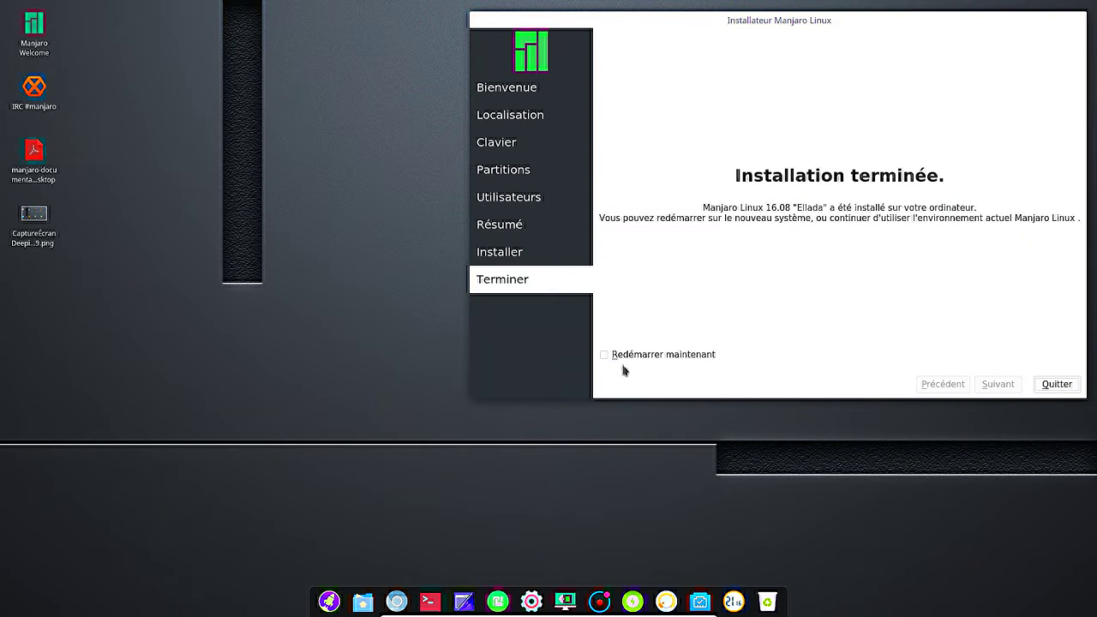
Finish the installer with an immediate restart, and force-eject manjaro-deepin-16.08-x86_64.iso from the virtual machine's optical drive.
left_click(631, 354)
left_click(1054, 384)
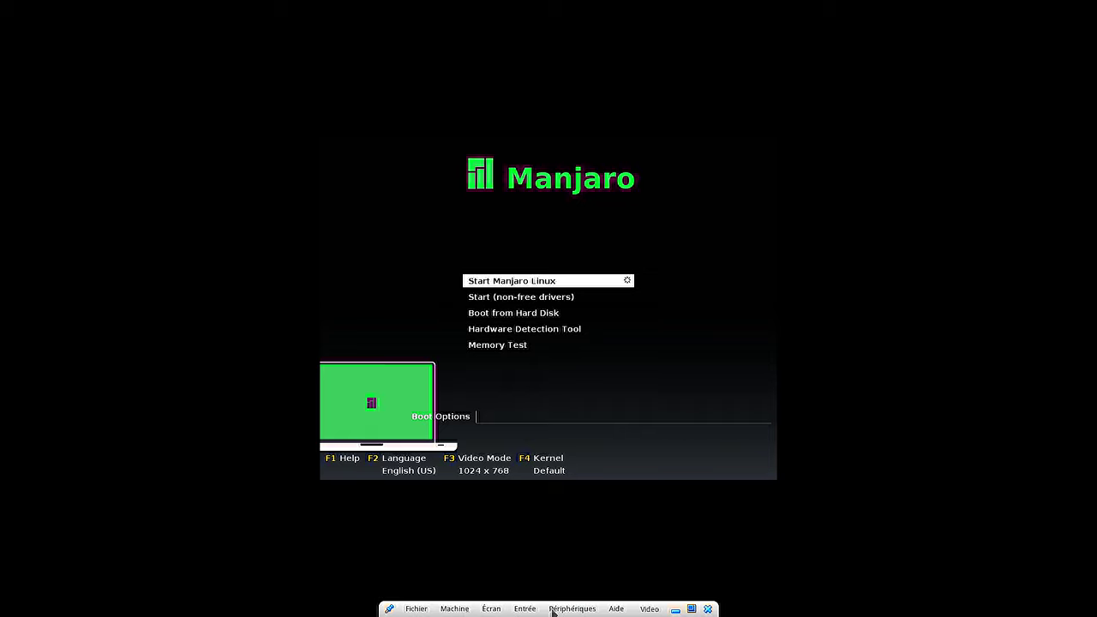
left_click(553, 610)
mouse_move(641, 498)
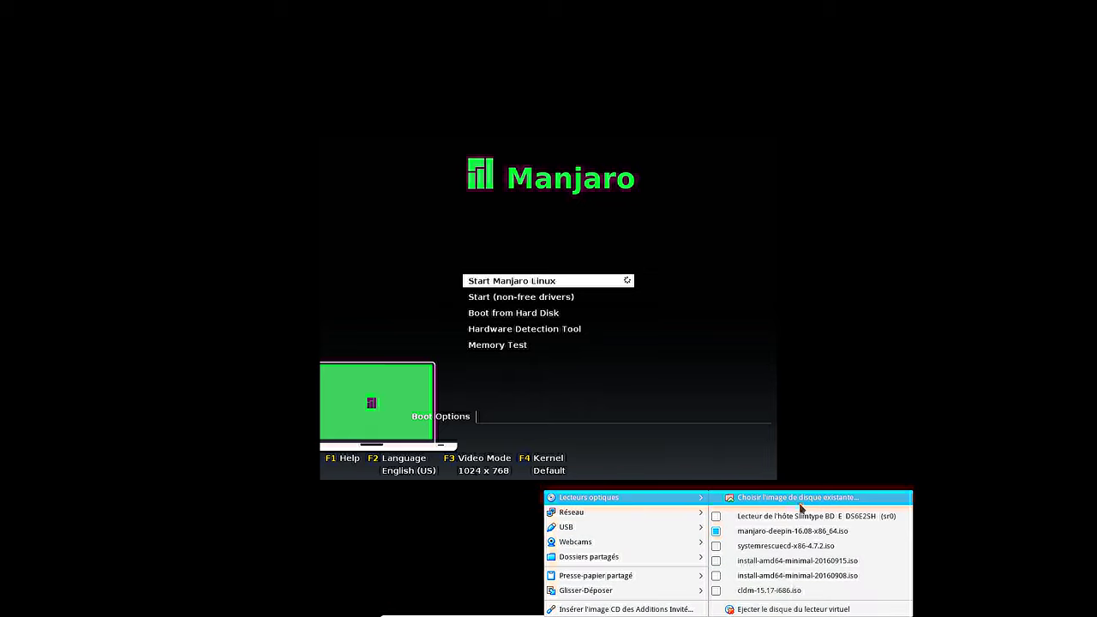
left_click(804, 530)
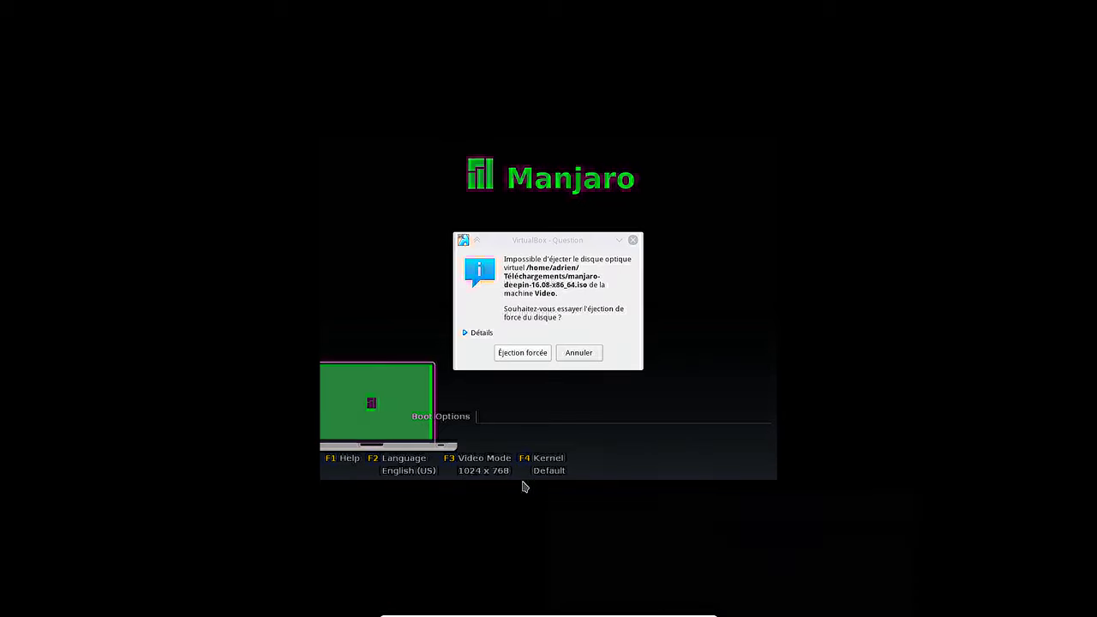
left_click(532, 359)
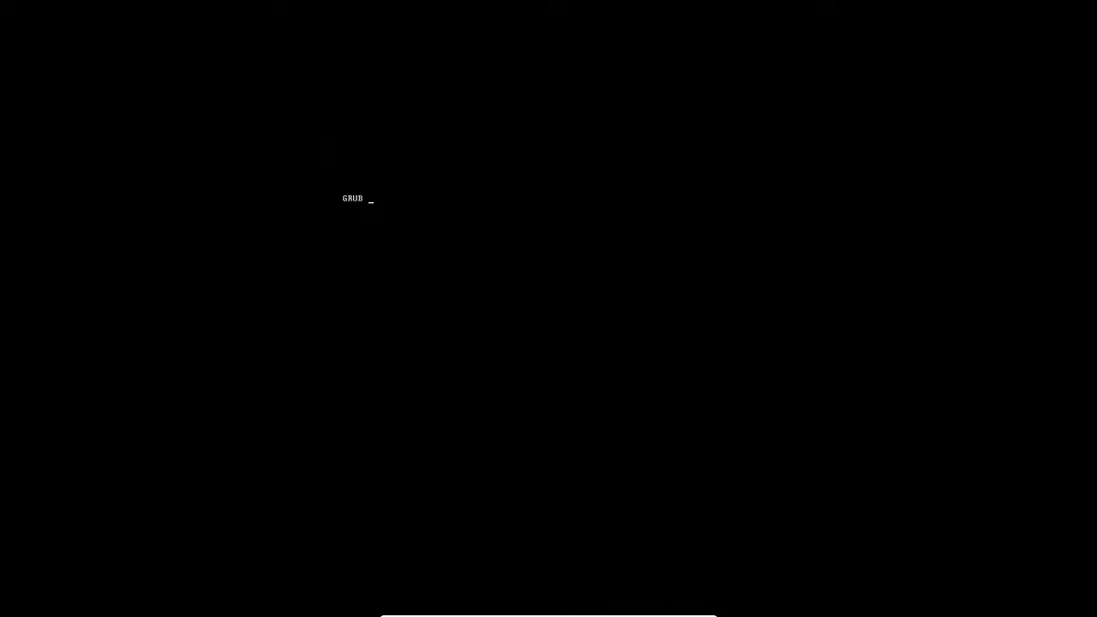
Boot the installed Manjaro system and log in with the account password.
key("Return")
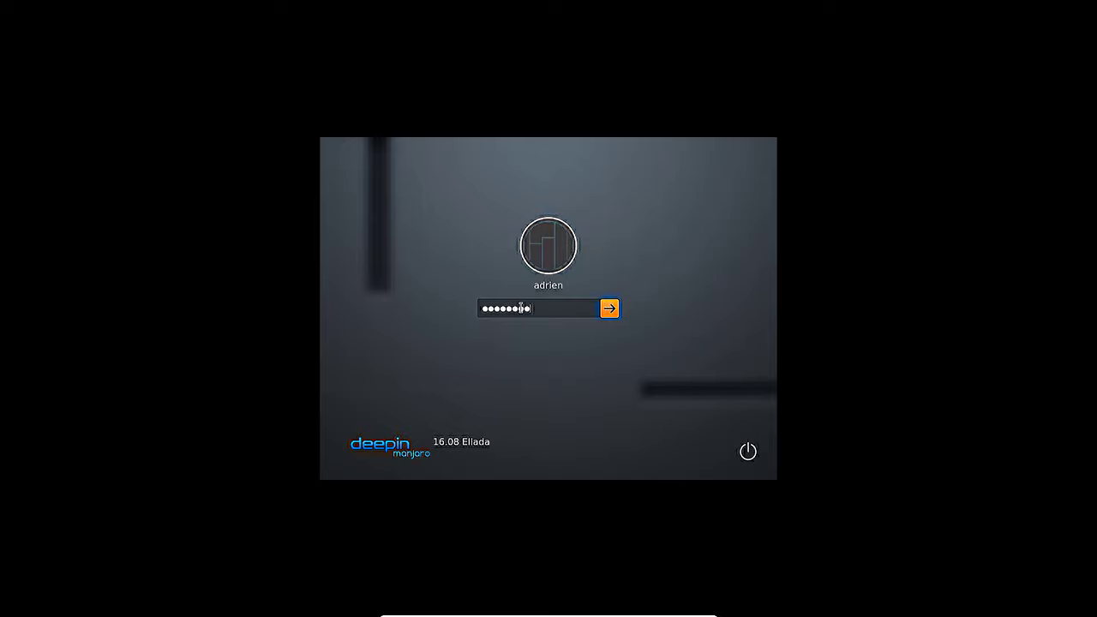
key("Return")
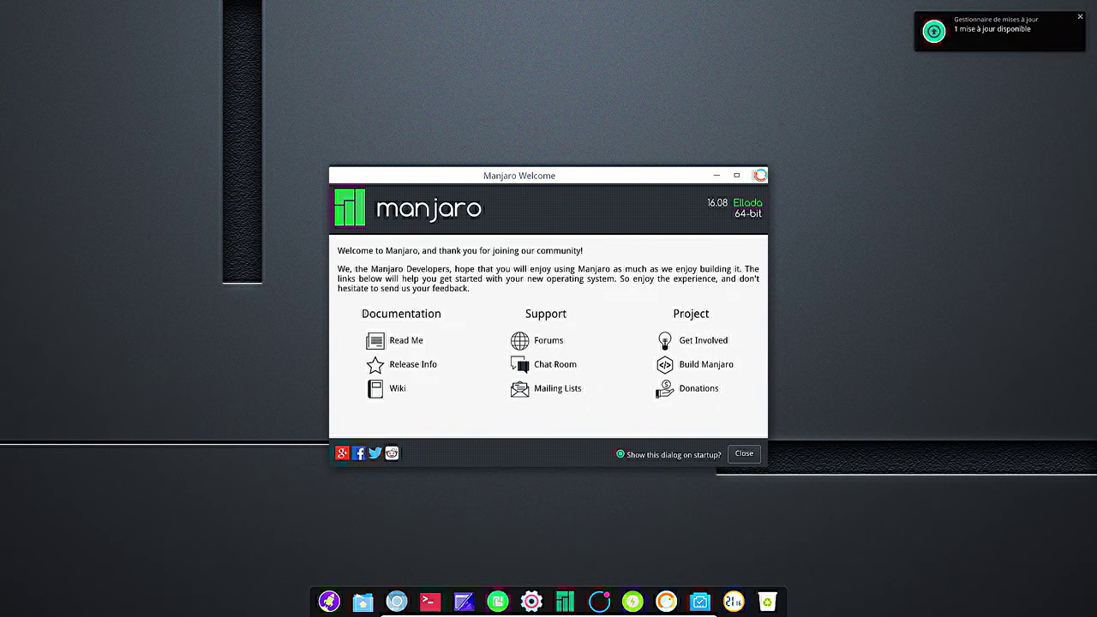
Close the Manjaro Welcome window and switch the application launcher to the category view.
left_click(756, 175)
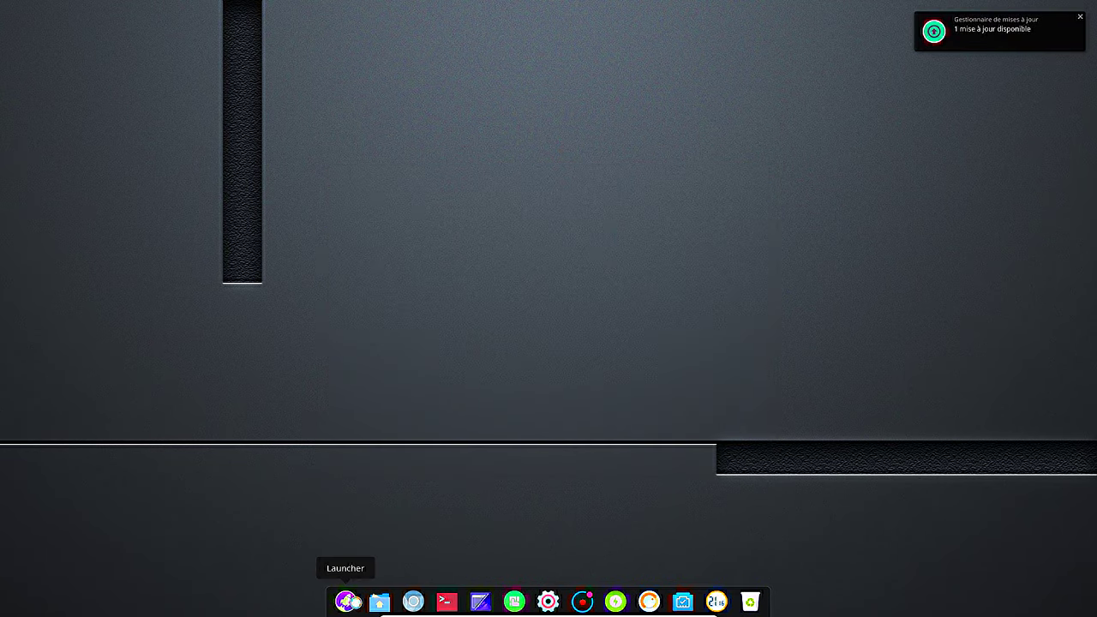
left_click(355, 602)
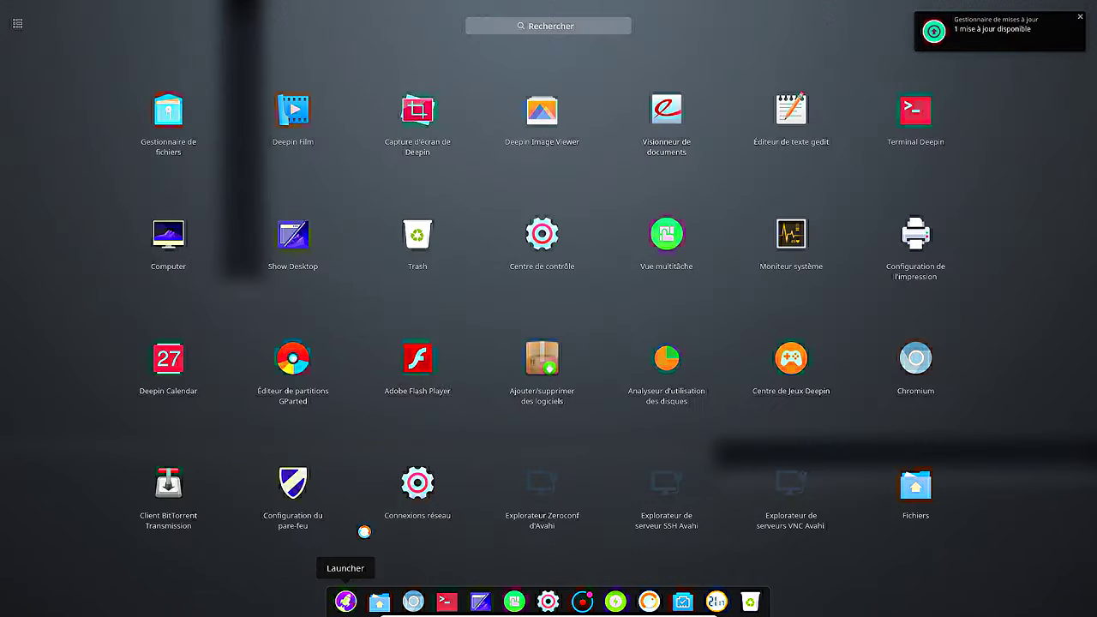
left_click(20, 26)
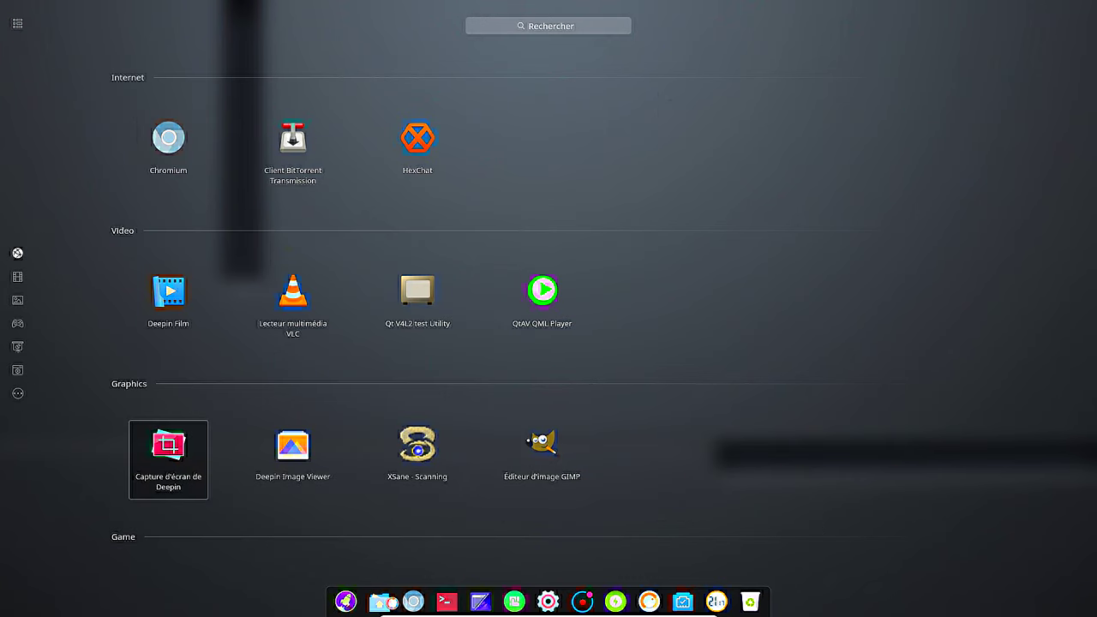
Open the Fichiers file manager from the dock, view its About information, and close both windows.
left_click(379, 602)
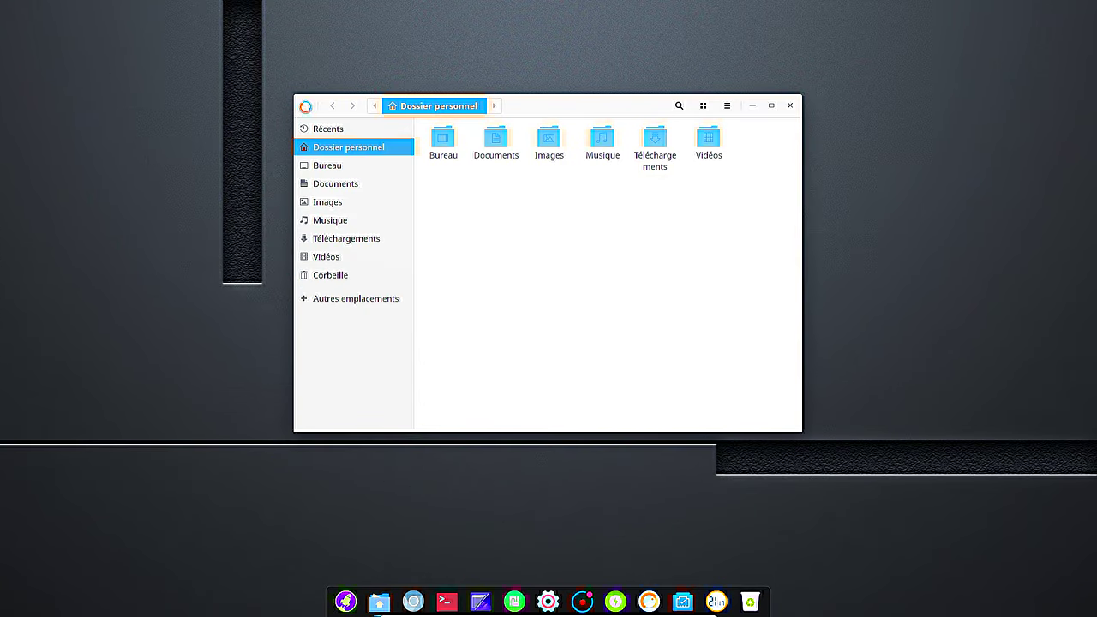
left_click(305, 105)
left_click(330, 215)
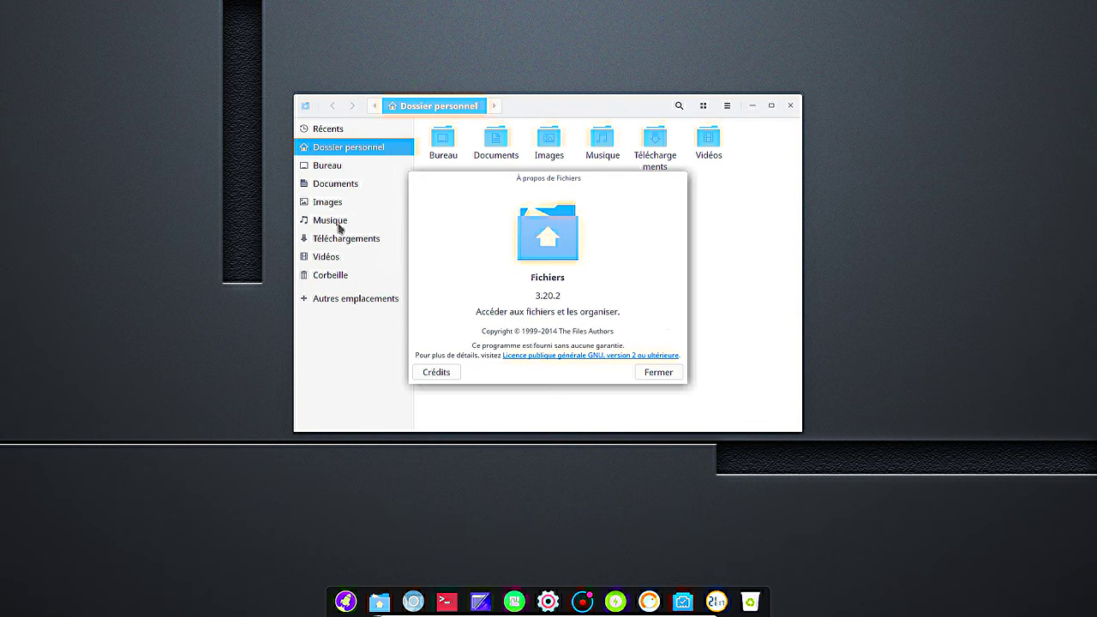
left_click(655, 373)
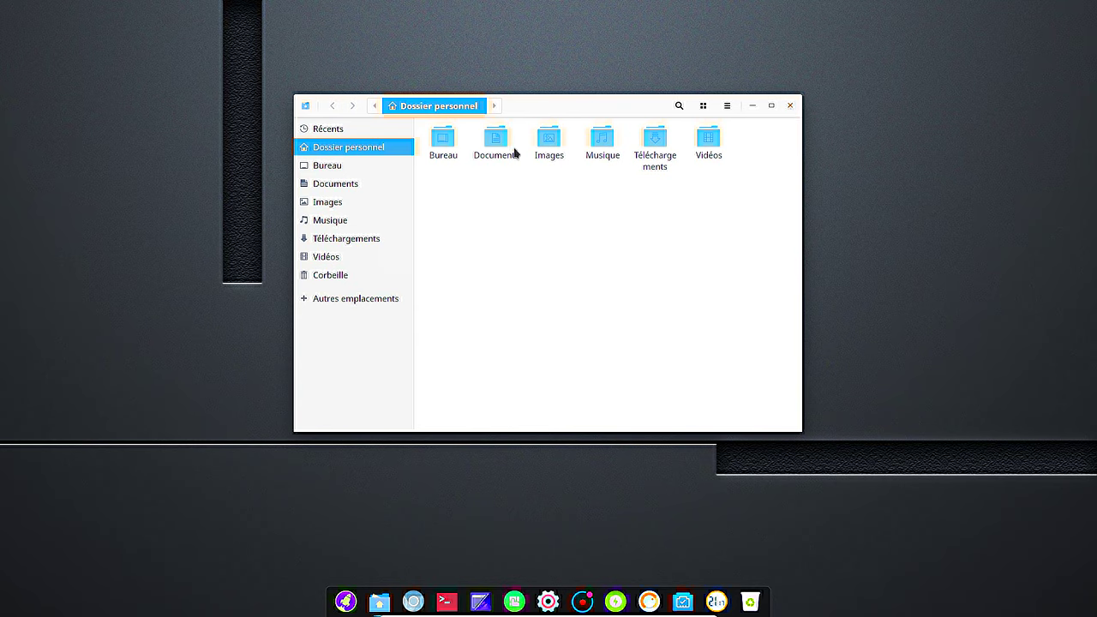
left_click(789, 105)
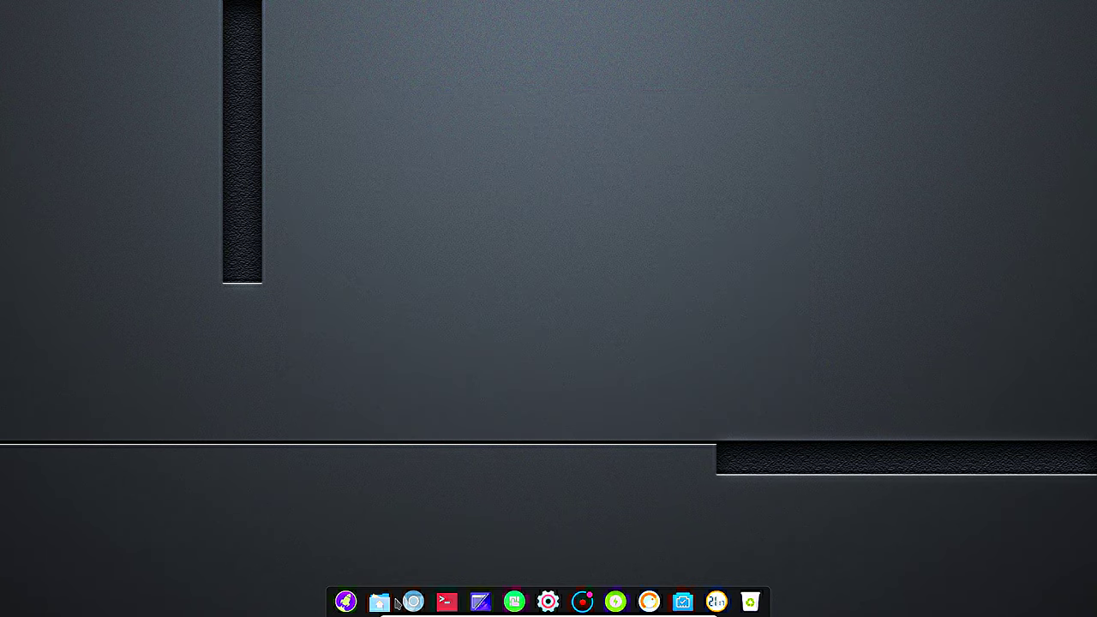
Open the Deepin terminal, look through its menu, enter qwert at the prompt to test the keyboard layout, and close the terminal.
left_click(447, 602)
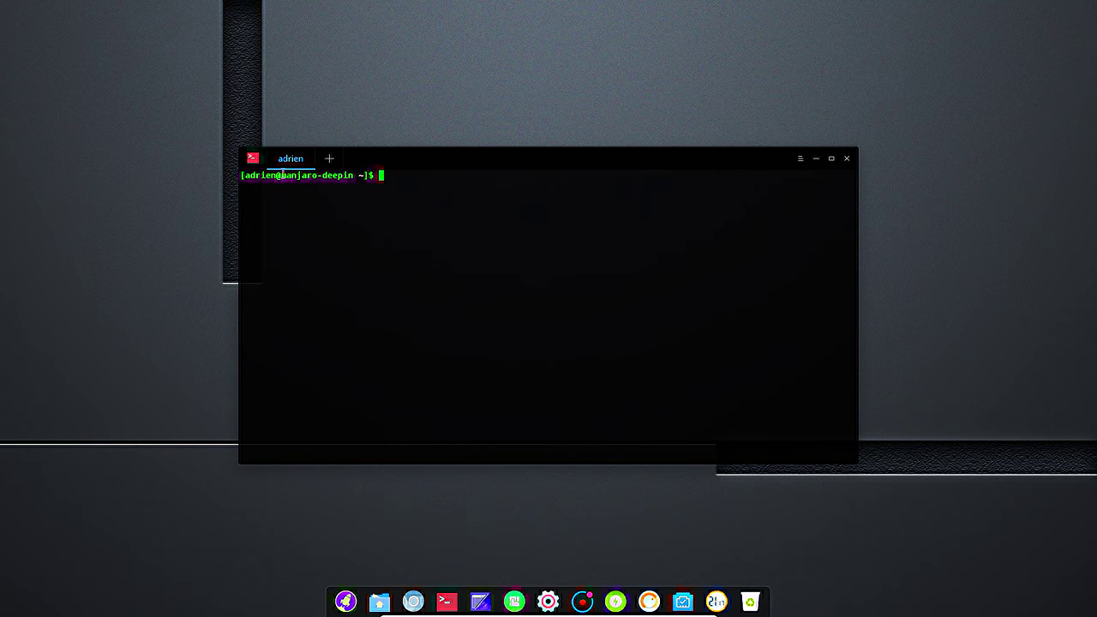
left_click(799, 157)
left_click(821, 239)
left_click(653, 199)
type("qwert")
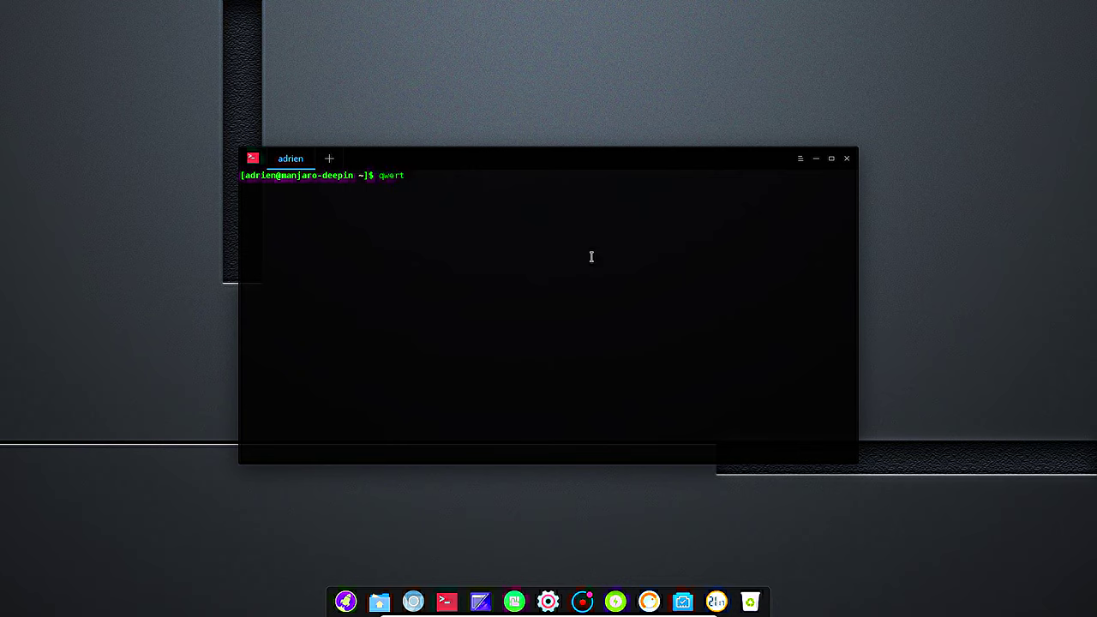
left_click(847, 159)
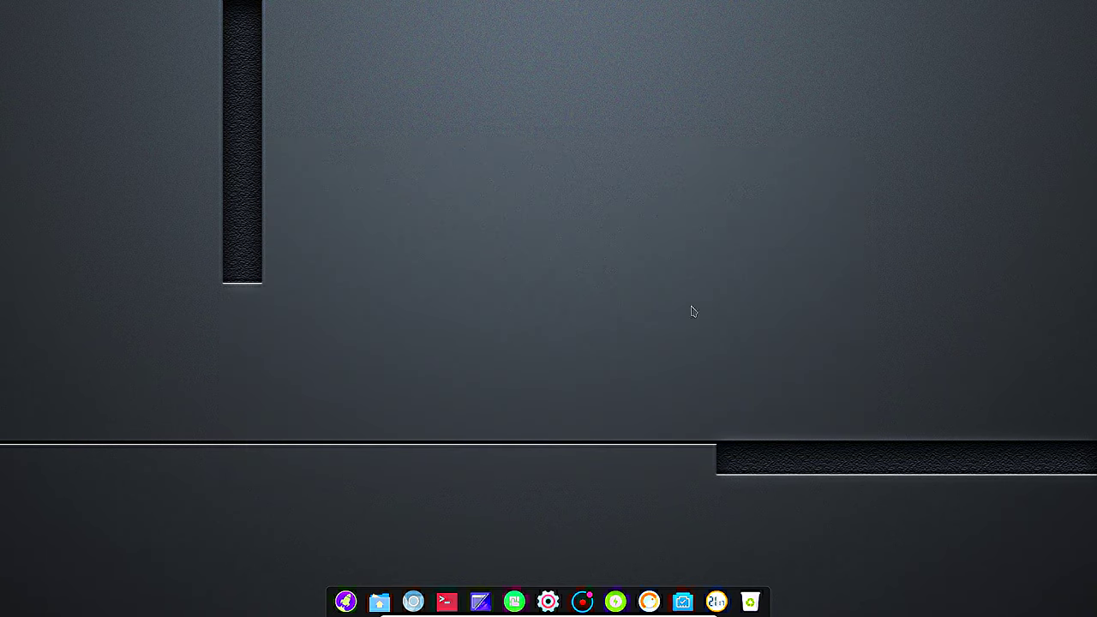
Open the control centre's Clavier et language settings, add the Français keyboard layout and make it the active layout.
left_click(548, 601)
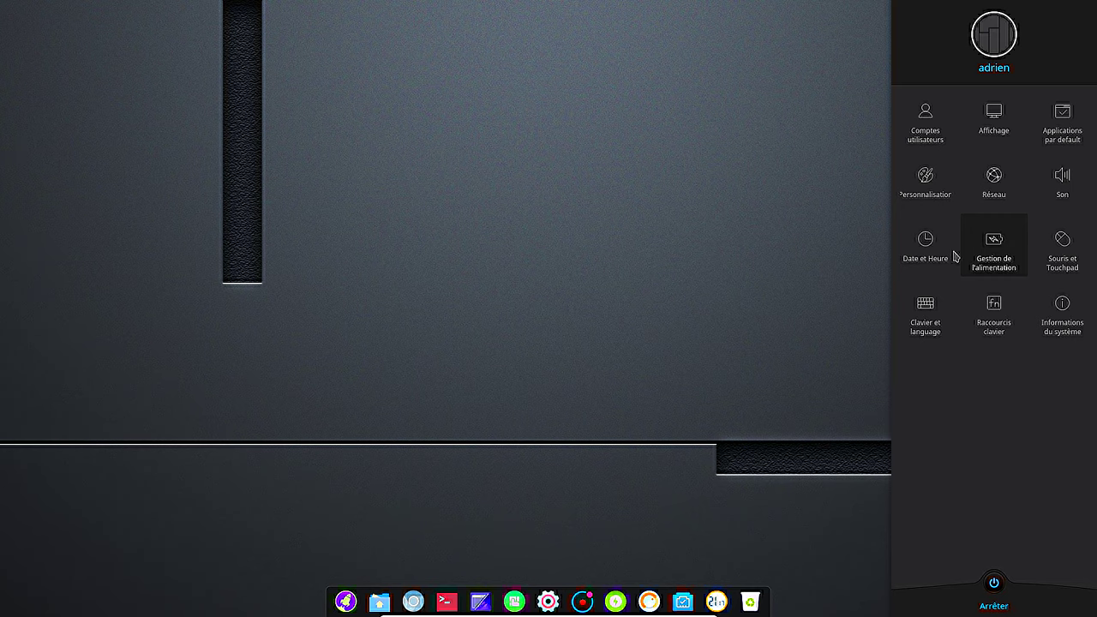
left_click(924, 307)
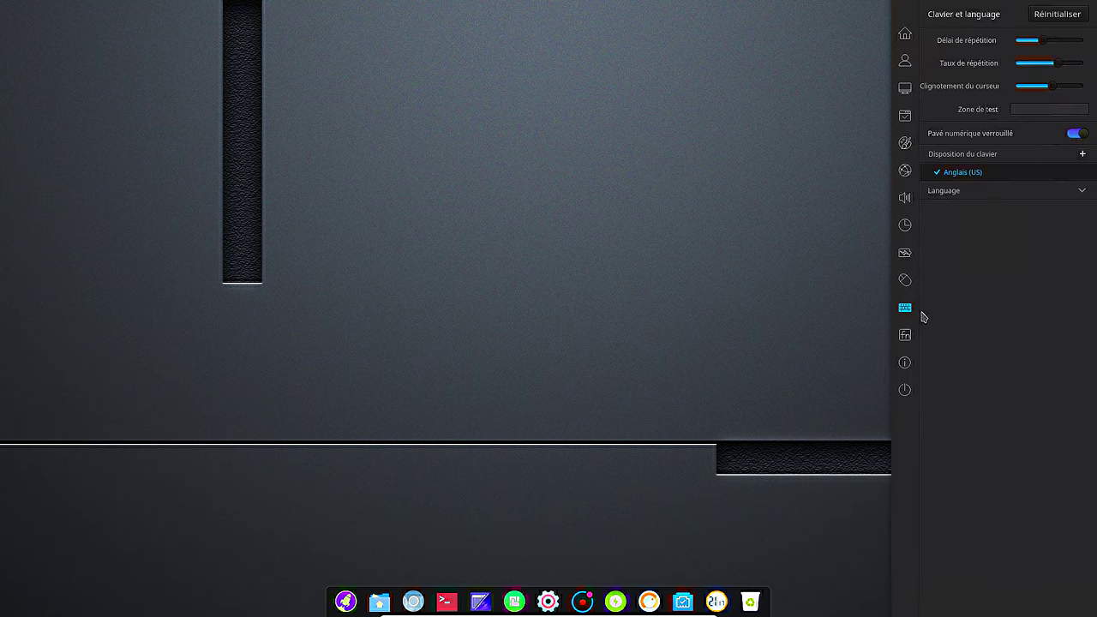
left_click(1082, 155)
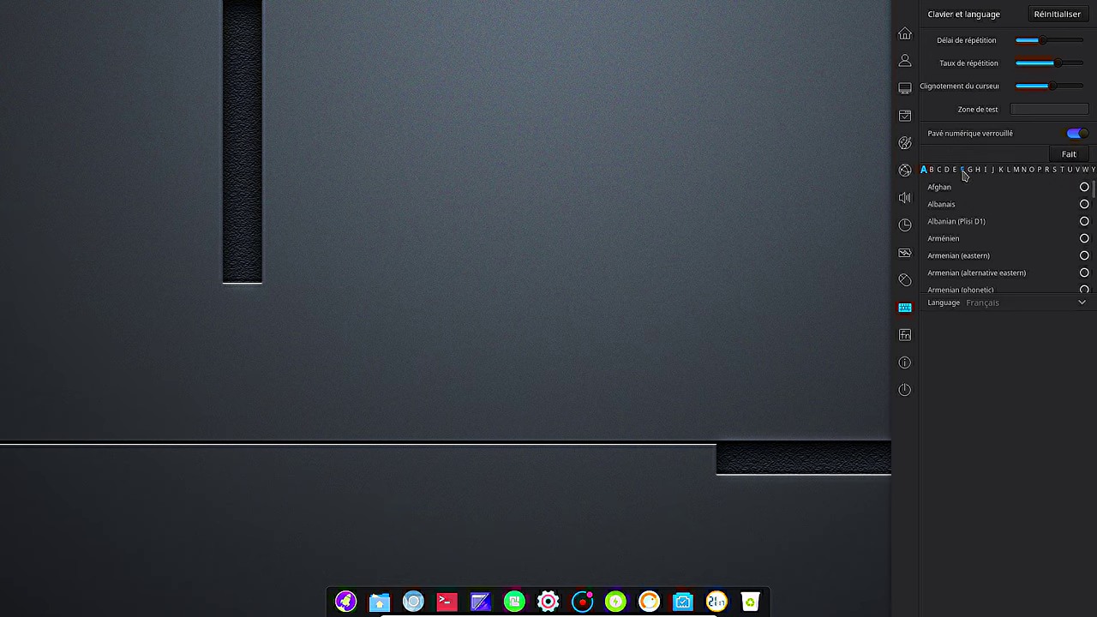
left_click(961, 170)
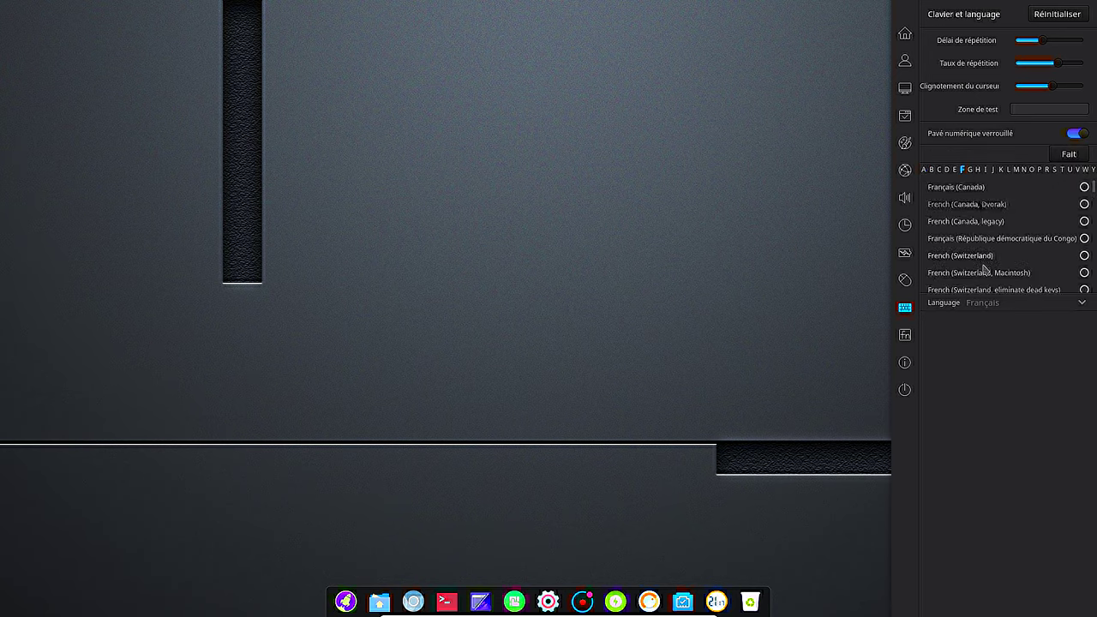
scroll(987, 280, "down", 2)
scroll(987, 279, "down", 4)
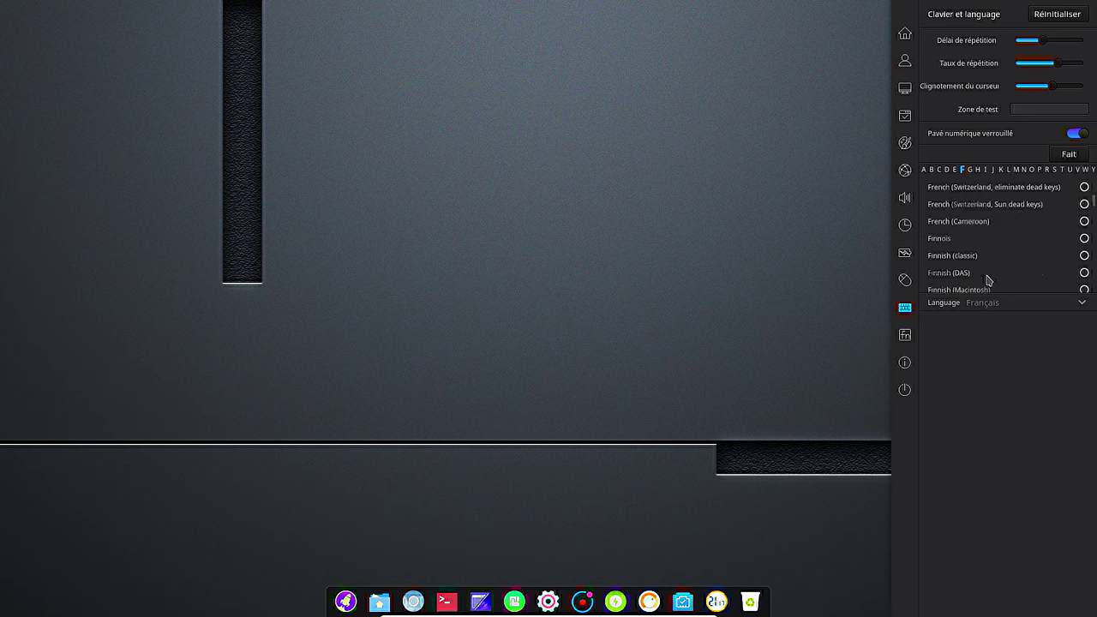
scroll(965, 238, "down", 7)
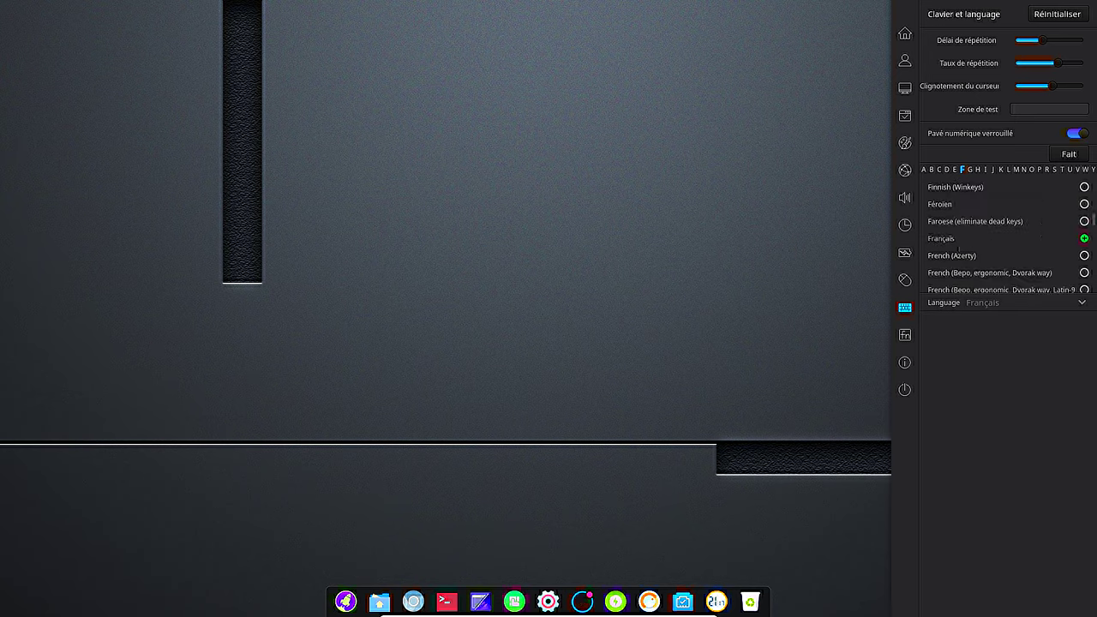
left_click(1068, 154)
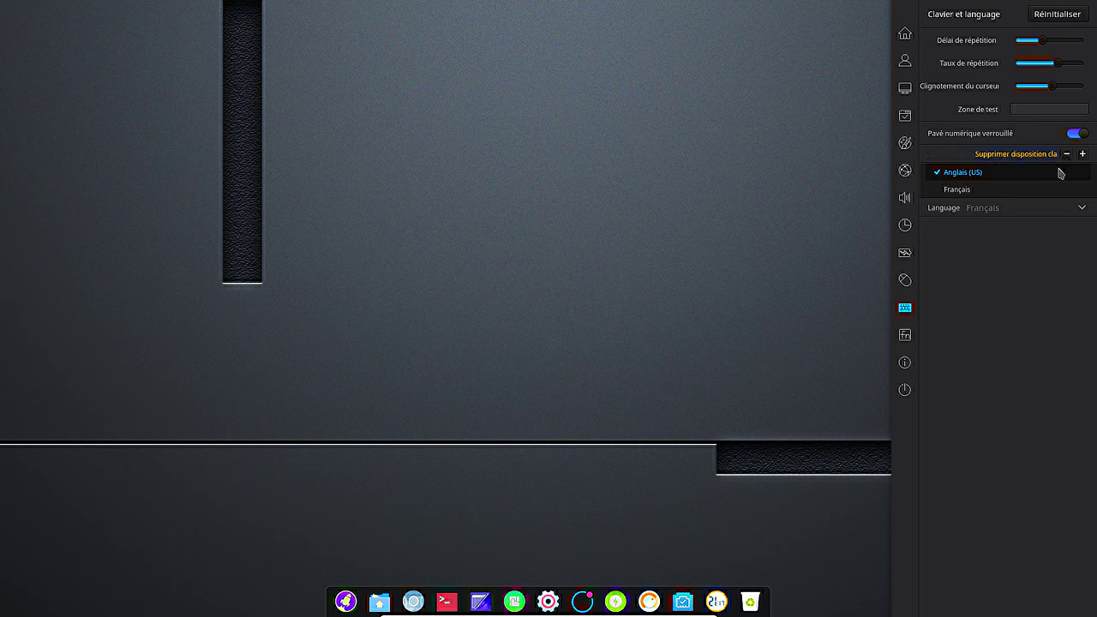
left_click(998, 190)
left_click(1067, 154)
left_click(1067, 156)
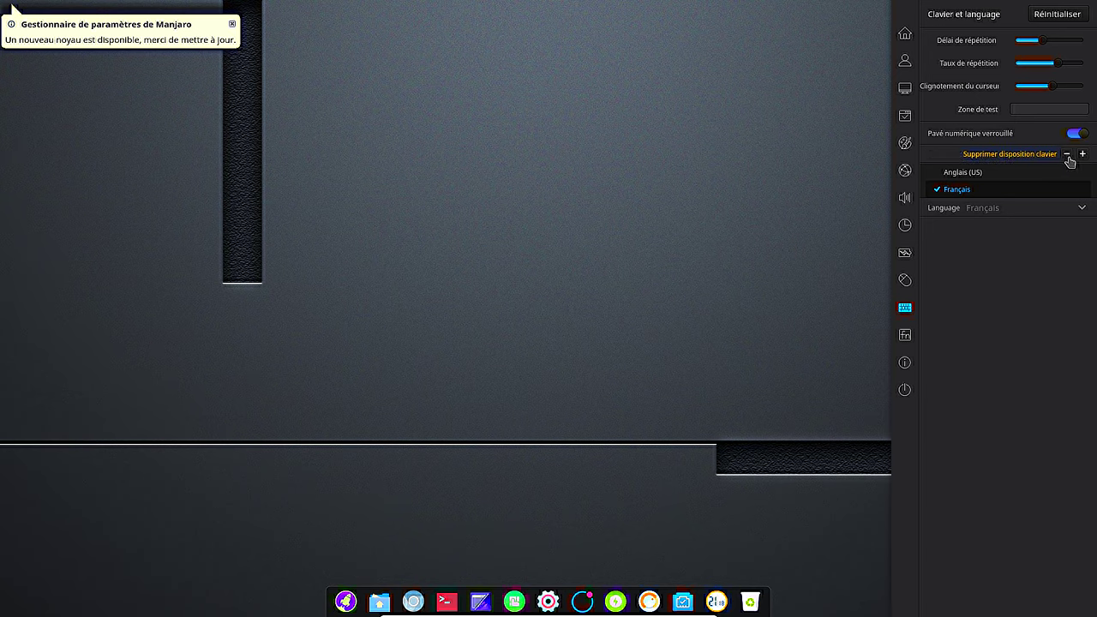
left_click(1068, 156)
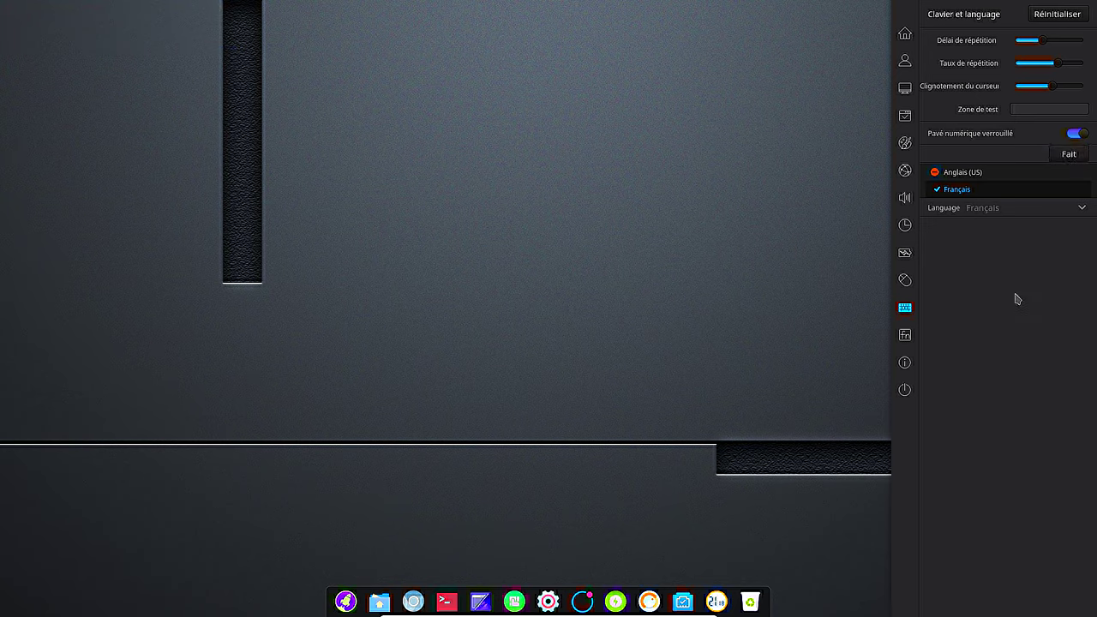
left_click(1069, 153)
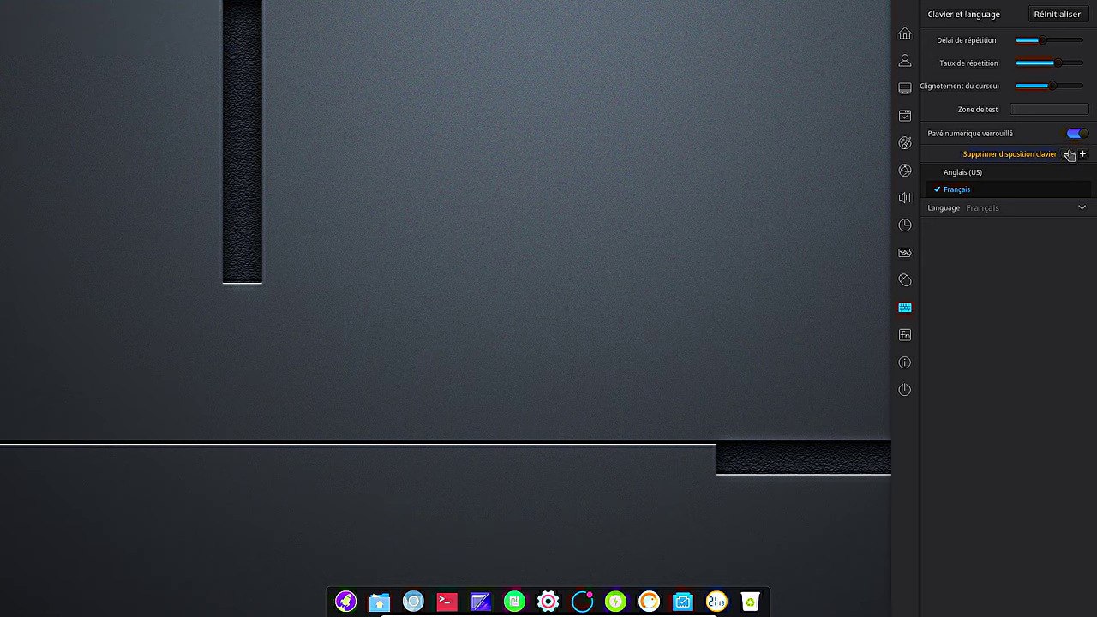
left_click(1066, 154)
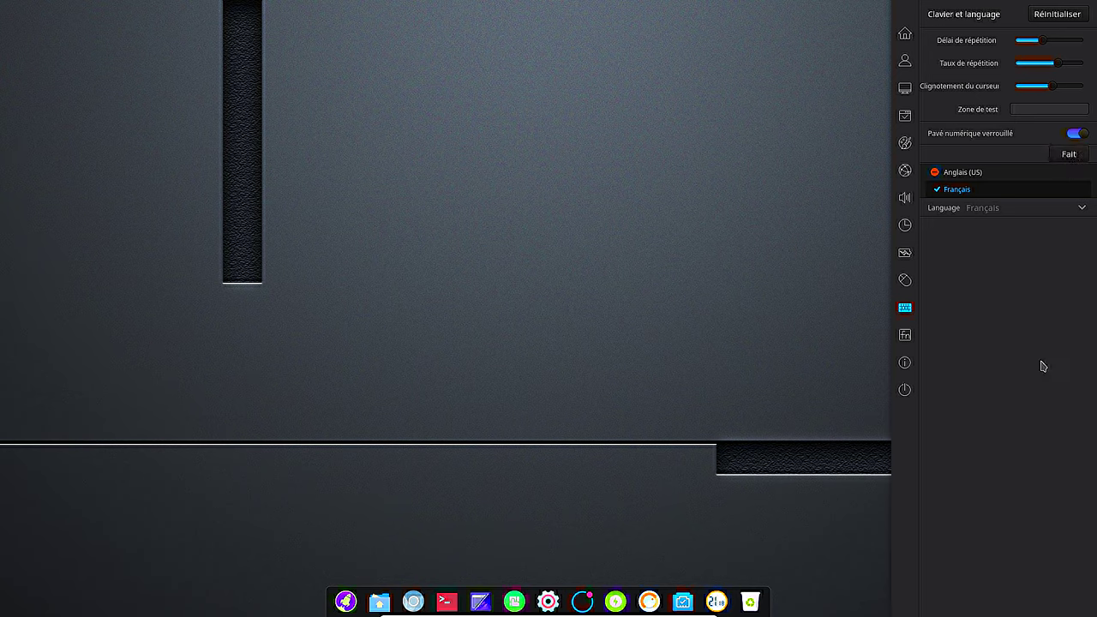
left_click(713, 429)
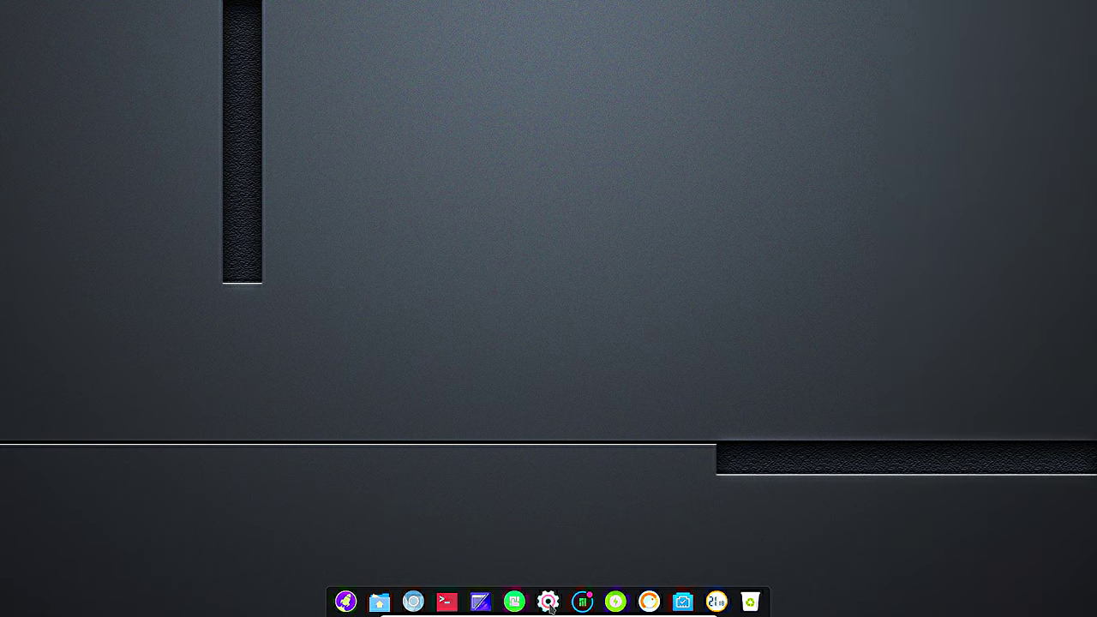
left_click(548, 601)
left_click(651, 304)
Open the Deepin terminal, enter az at the prompt to test the keyboard layout, and close the terminal.
left_click(447, 601)
type("ex")
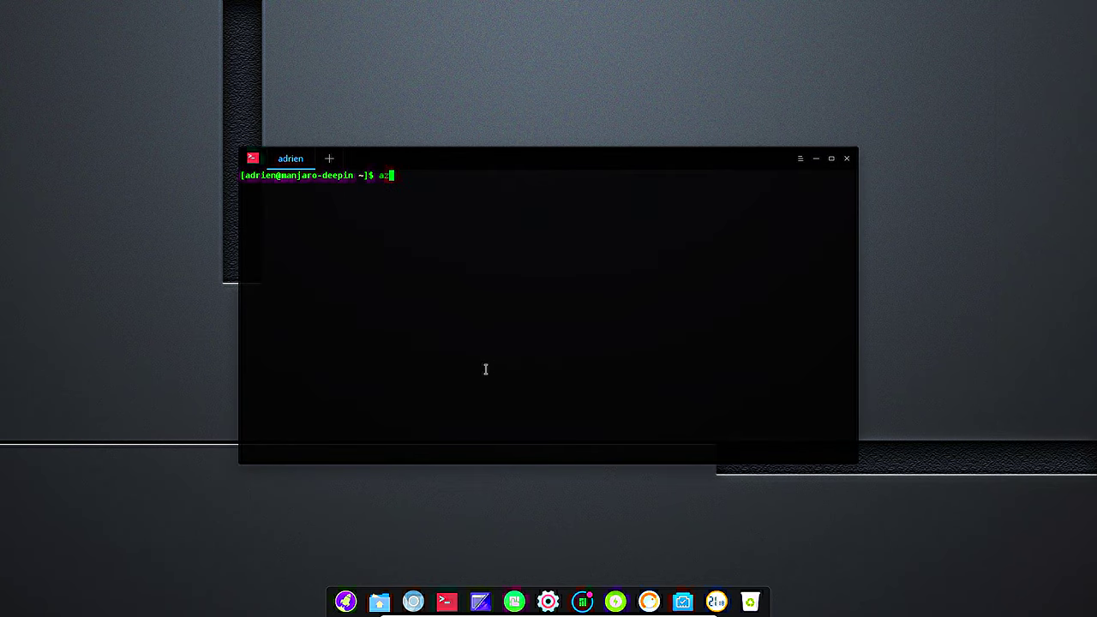
left_click(847, 158)
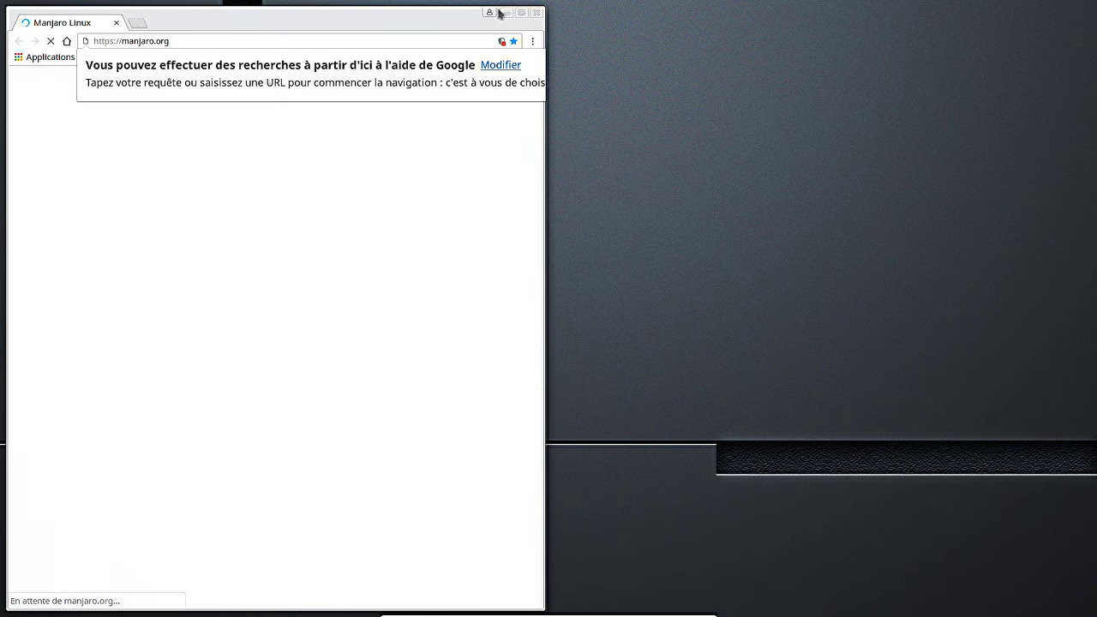
Maximize the Chromium browser window, view the browser's À propos page, and close the browser.
left_click(521, 12)
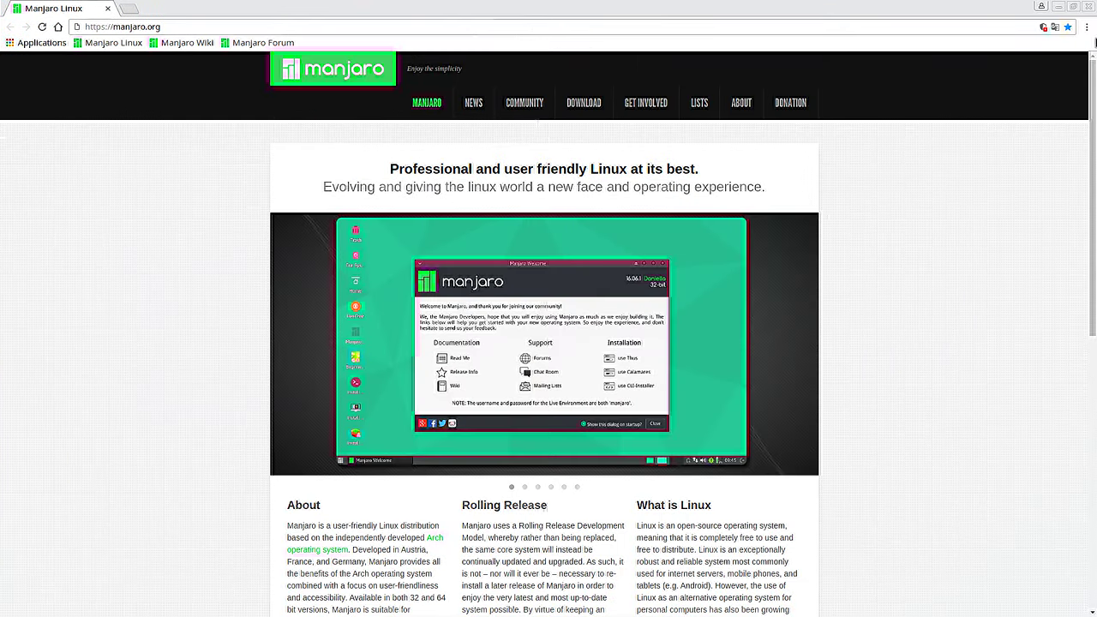
left_click(1084, 30)
left_click(951, 270)
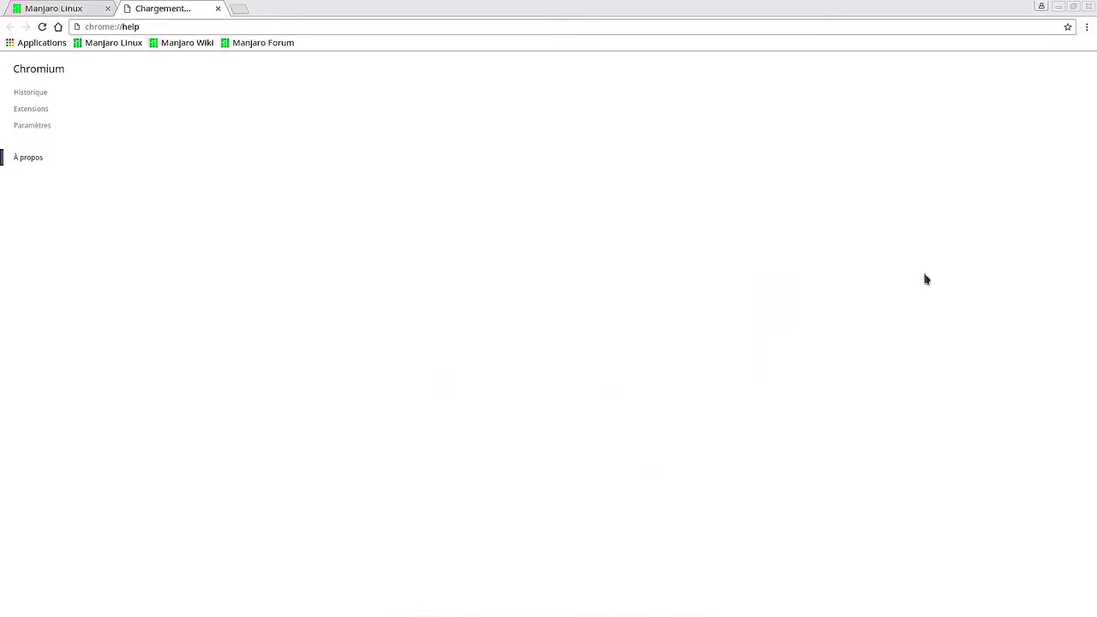
left_click(1087, 7)
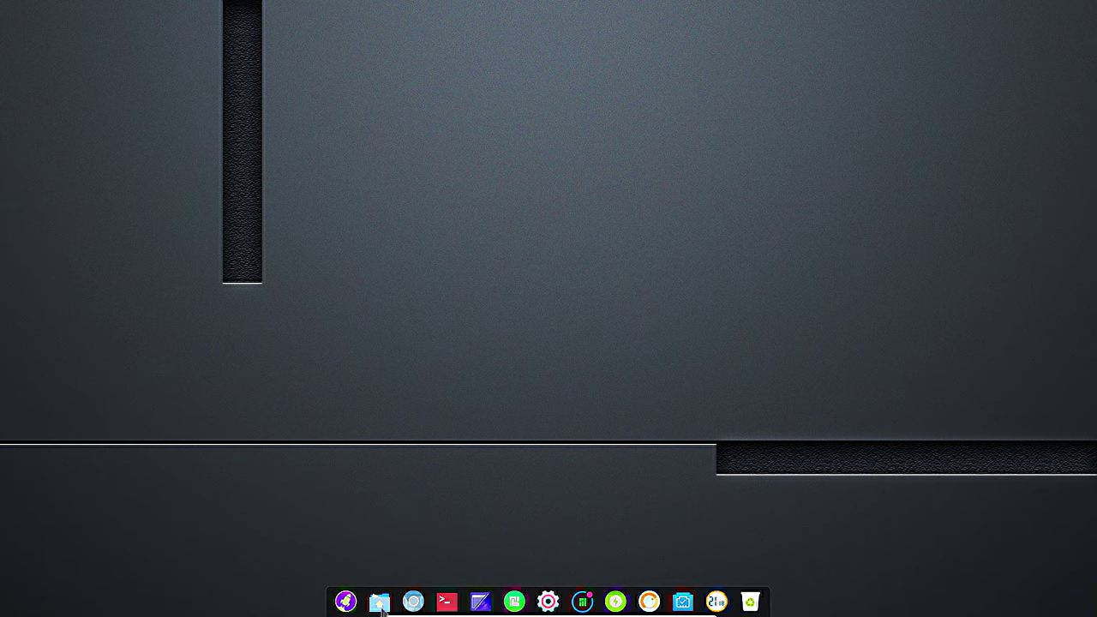
Launch LibreOffice Impress from the Office category of the application launcher.
left_click(346, 602)
scroll(343, 455, "down", 3)
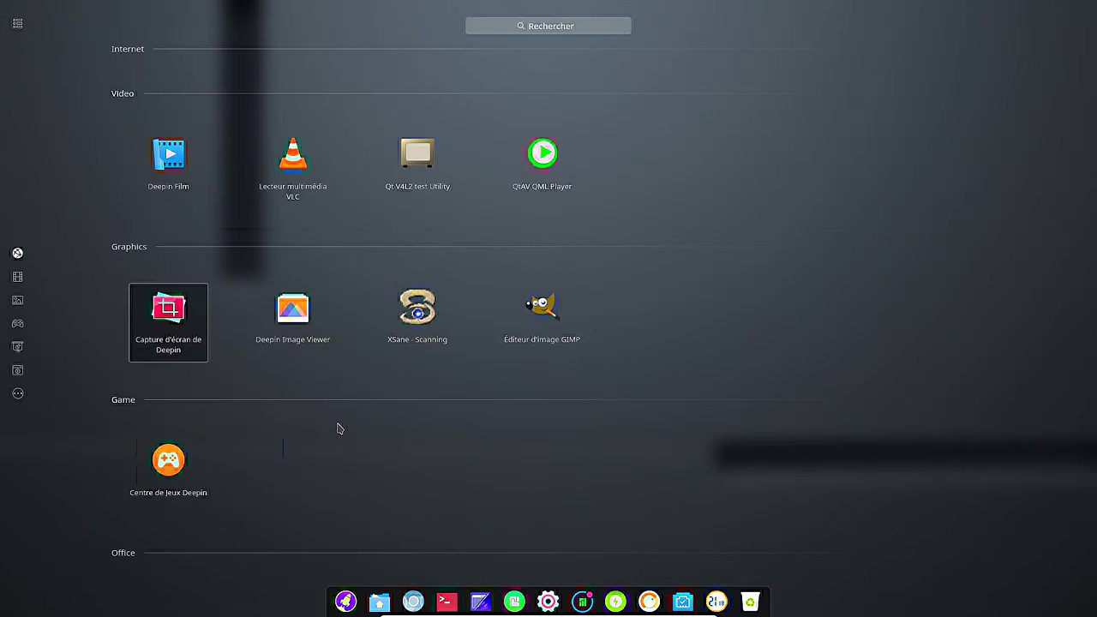
scroll(417, 436, "down", 4)
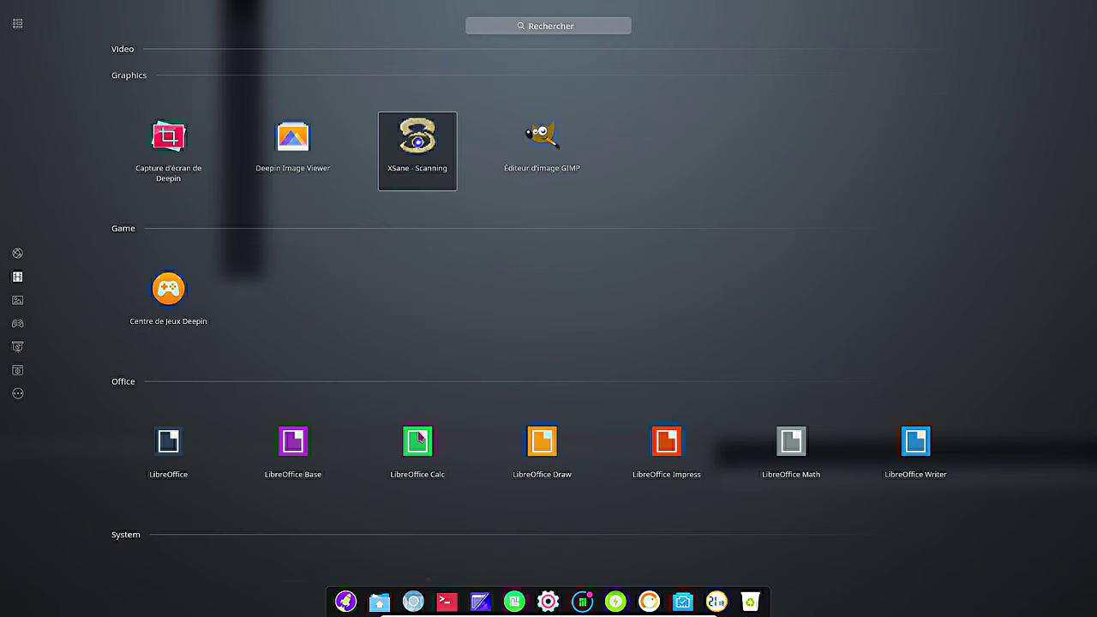
left_click(657, 441)
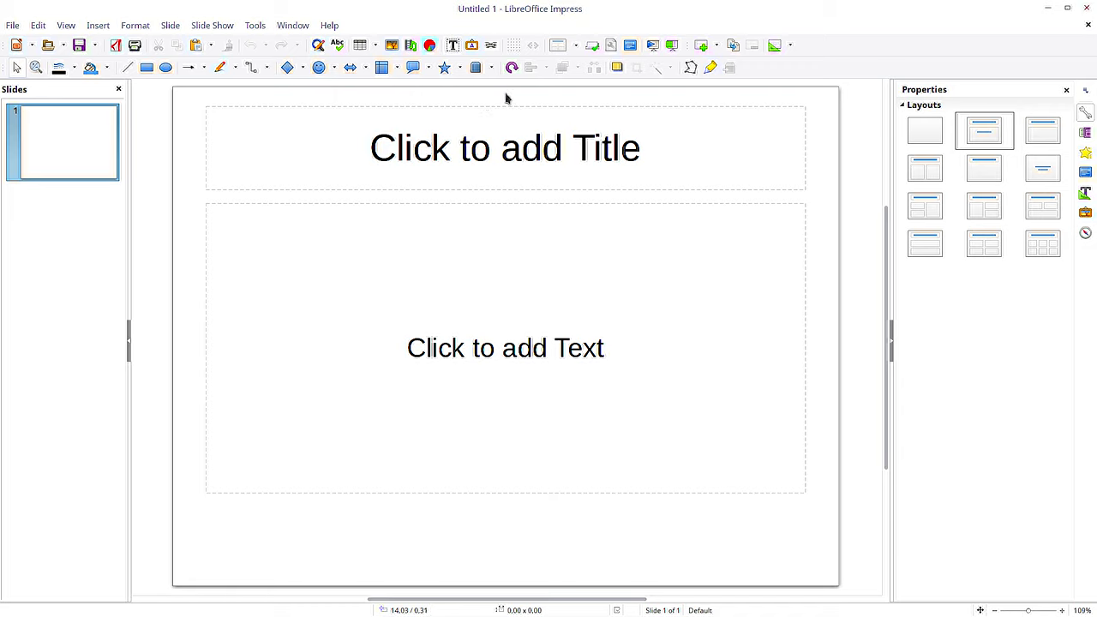
View the About LibreOffice information, then close the dialog and Impress.
left_click(331, 26)
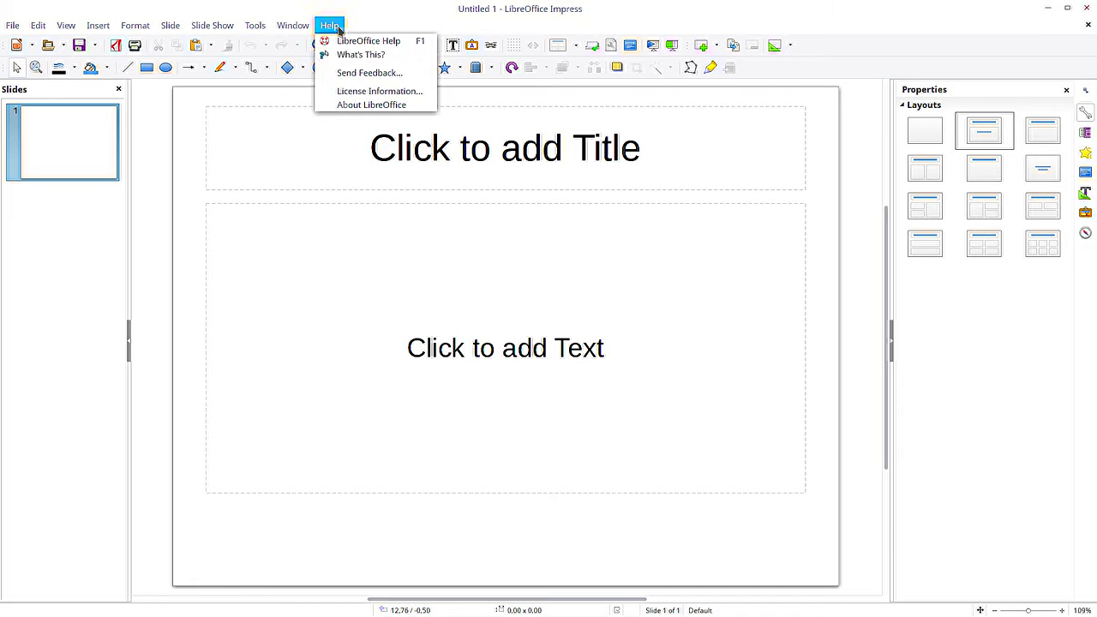
left_click(361, 110)
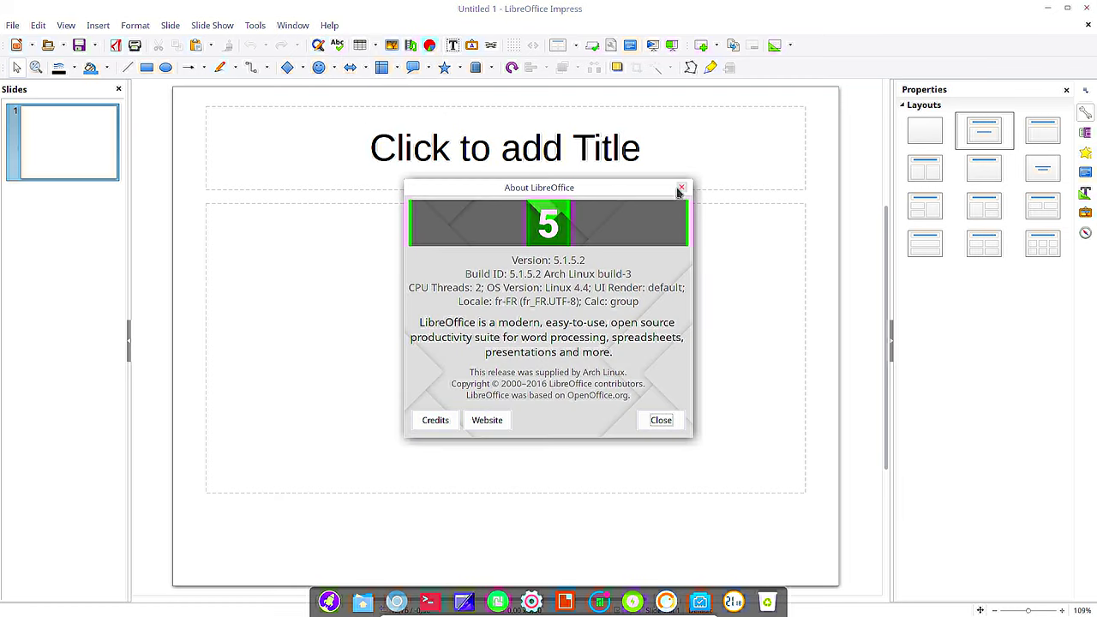
left_click(681, 187)
left_click(1086, 8)
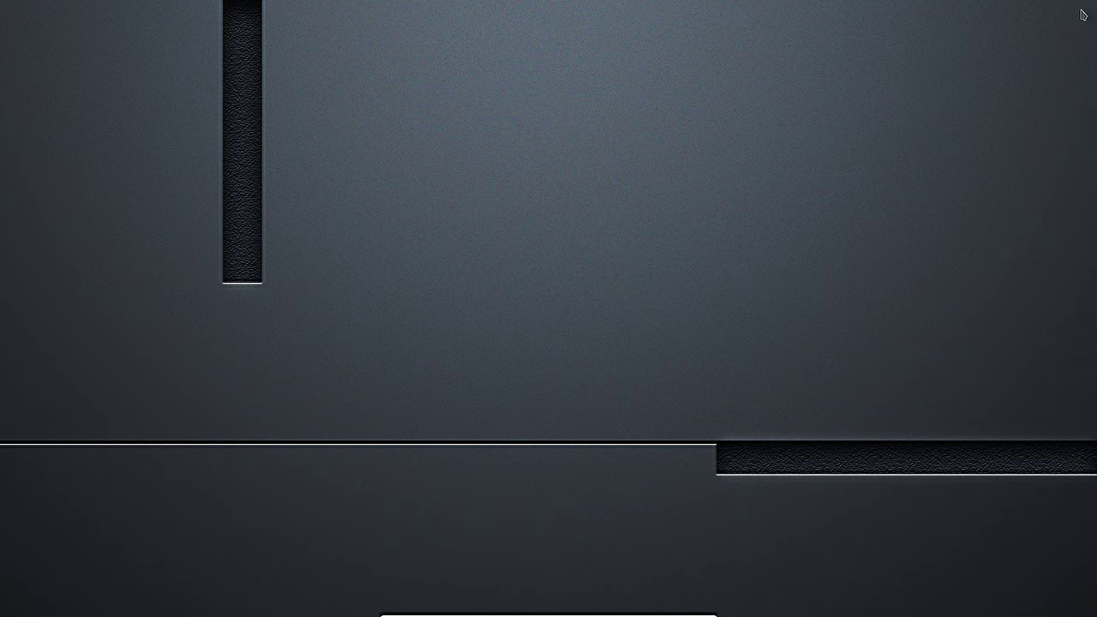
Launch Ajouter/supprimer des logiciels from the launcher's System category and move its window towards the middle of the desktop.
left_click(346, 602)
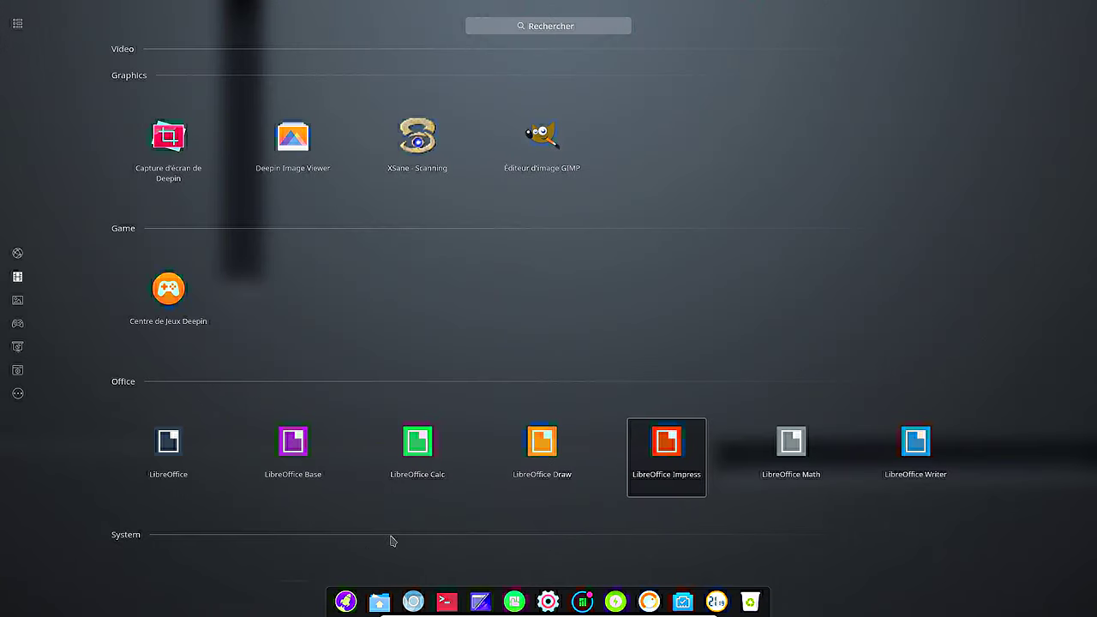
scroll(279, 413, "down", 5)
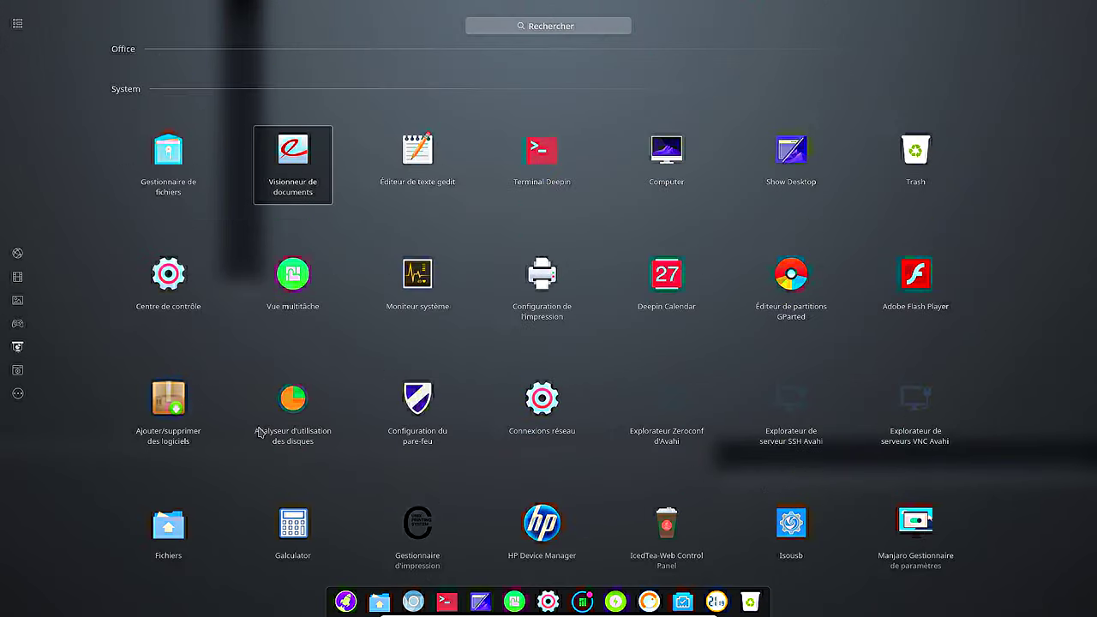
left_click(187, 428)
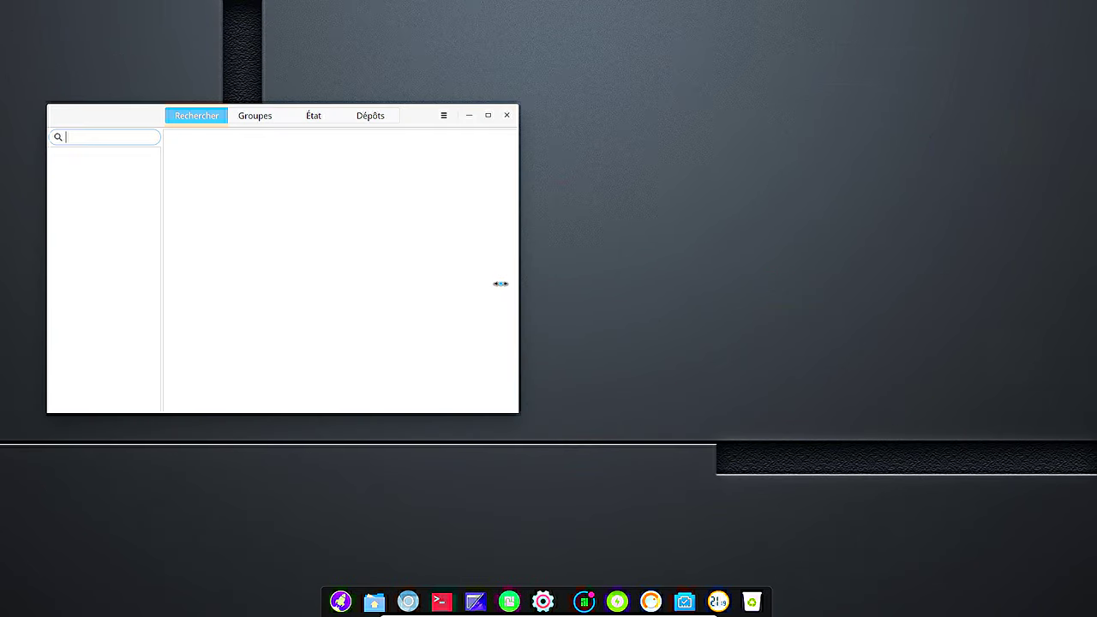
left_click_drag(129, 111, 311, 139)
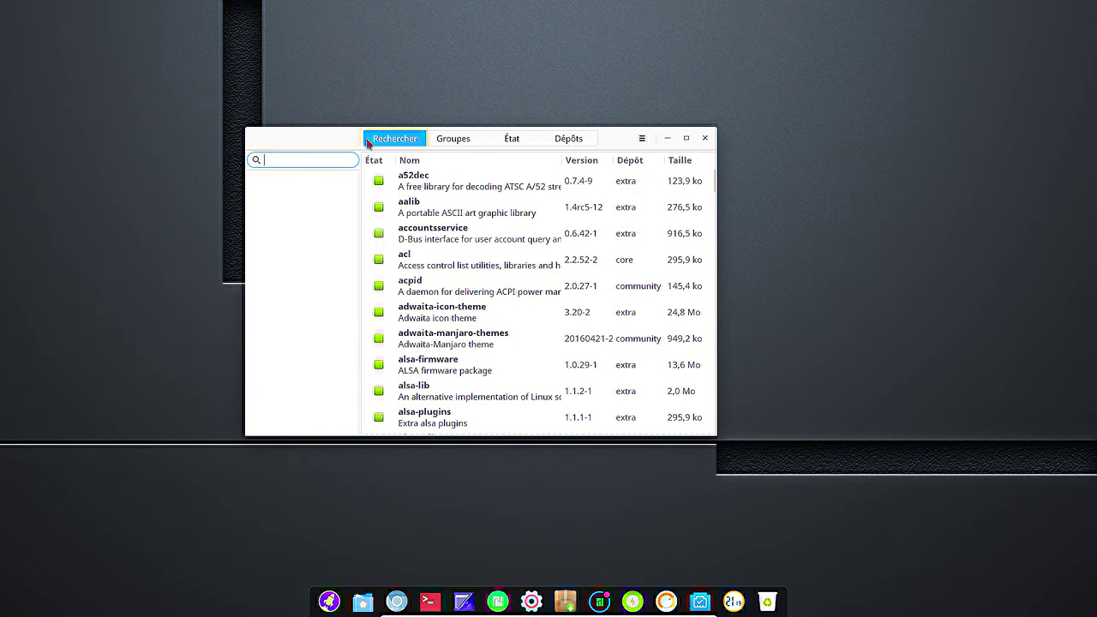
View the package manager's À propos information and close the dialog.
left_click(642, 138)
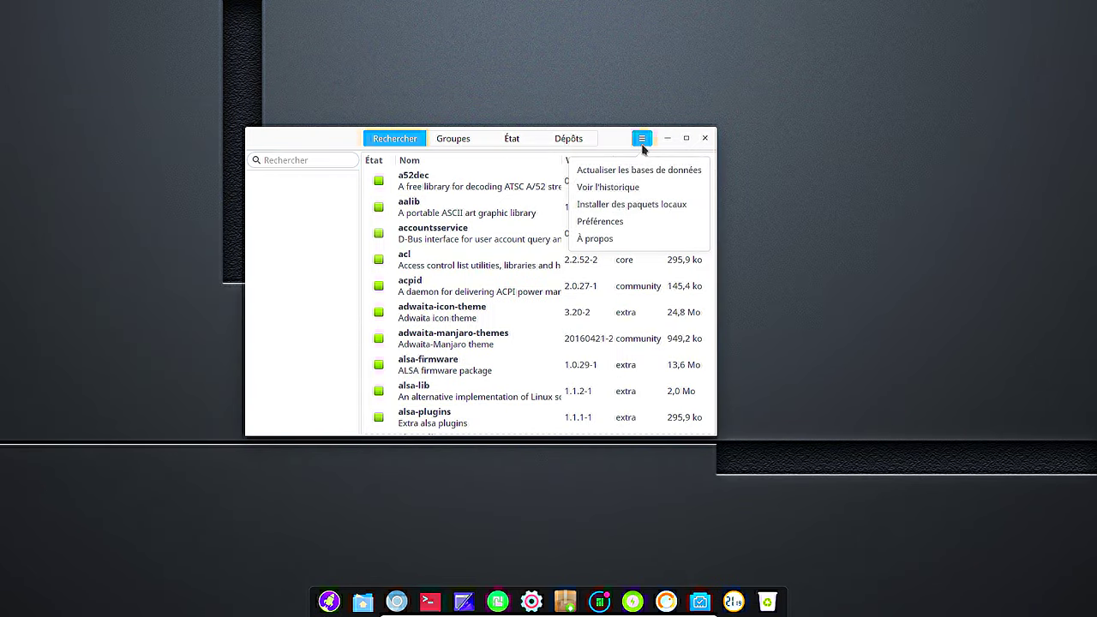
left_click(608, 240)
left_click(591, 396)
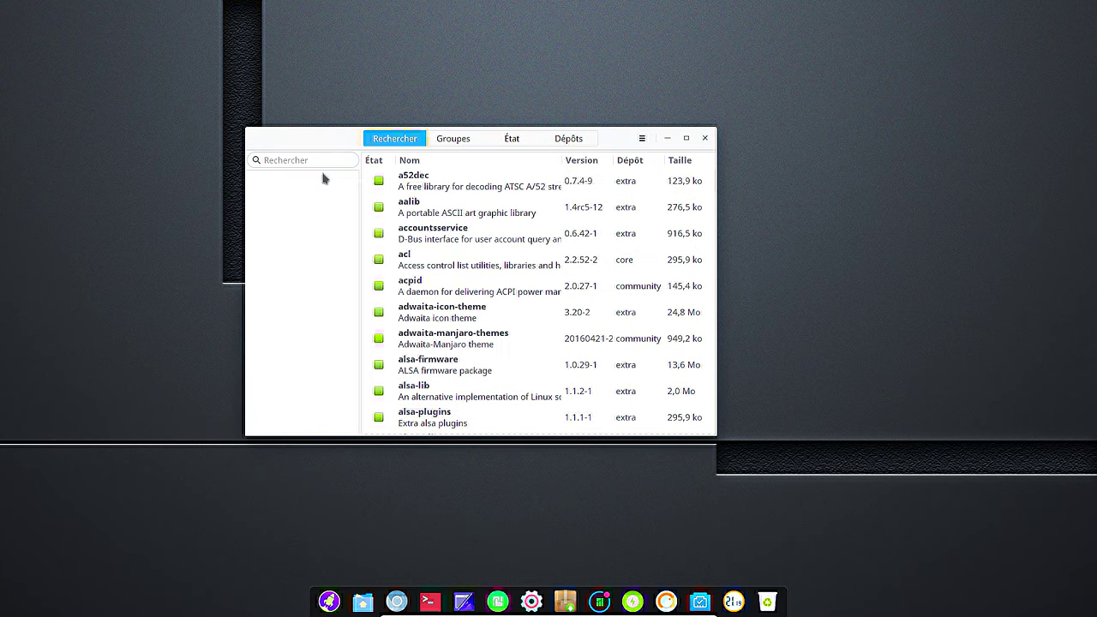
Search the package manager for libreoffice, then narrow the search to libreoffice-still-fr.
left_click(323, 162)
type("libre")
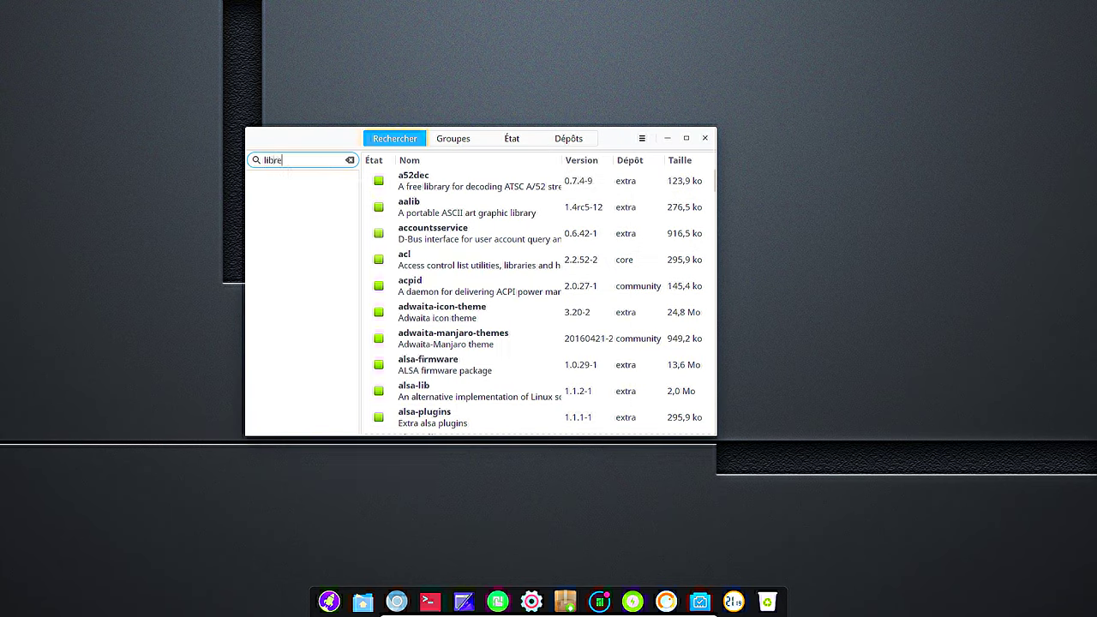
type("office")
key("Return")
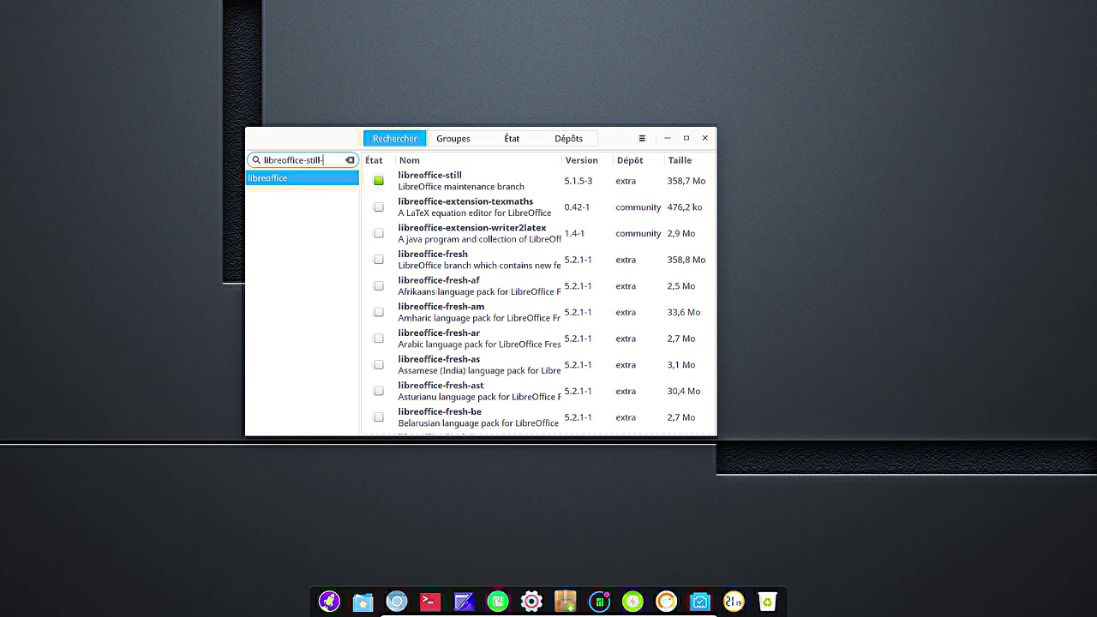
type("fr")
key("Return")
Mark the libreoffice-still-fr package for installation, apply and validate the transaction, and authenticate with the account password.
left_click(377, 182)
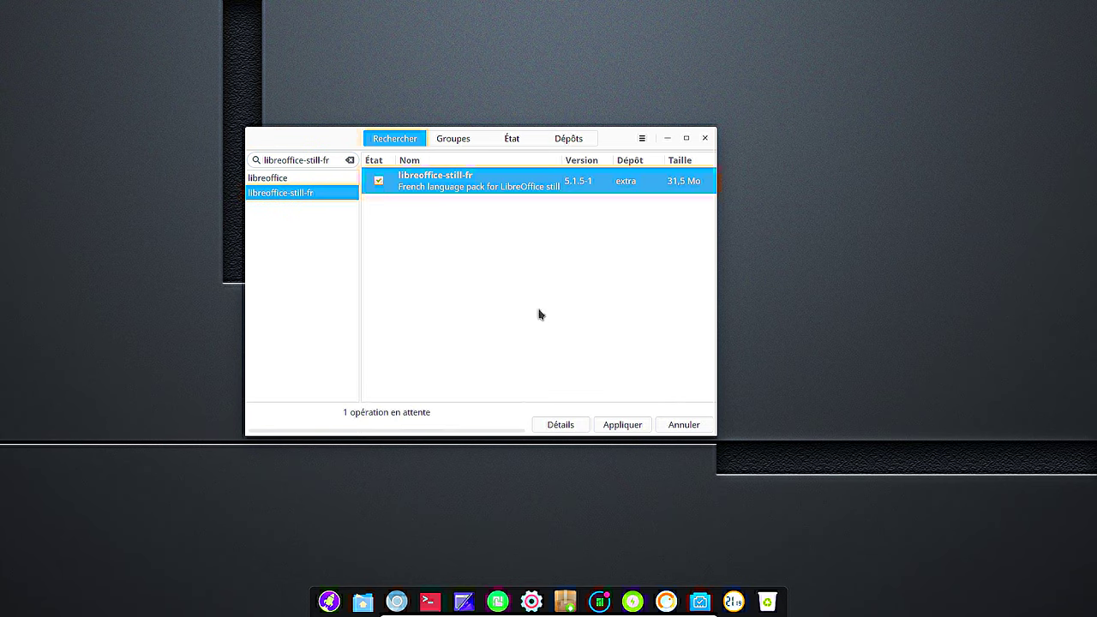
left_click(623, 425)
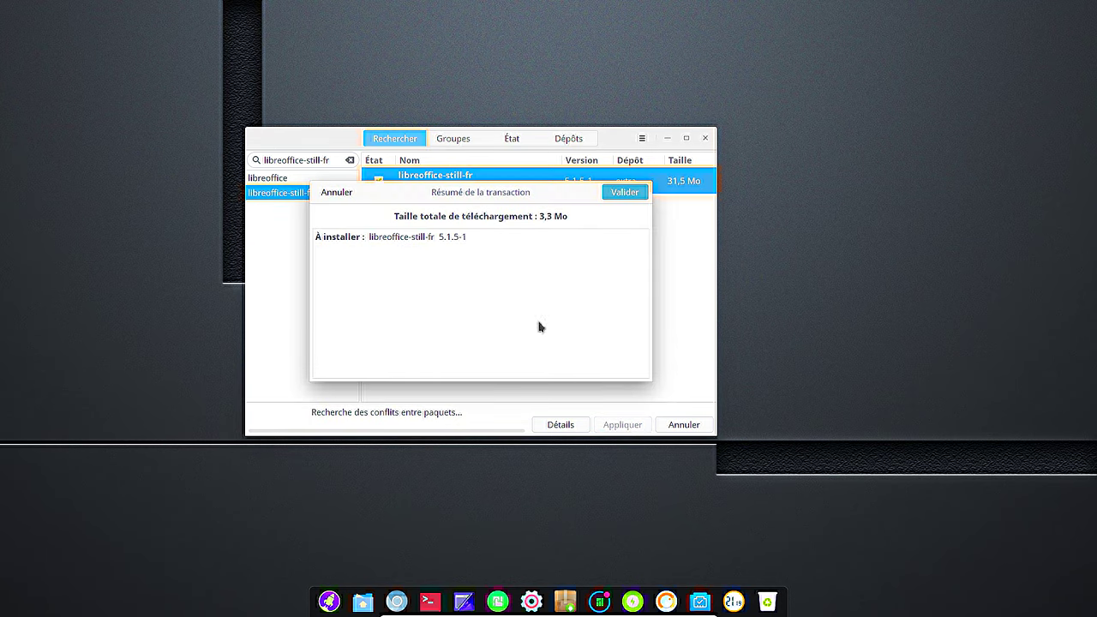
left_click(623, 193)
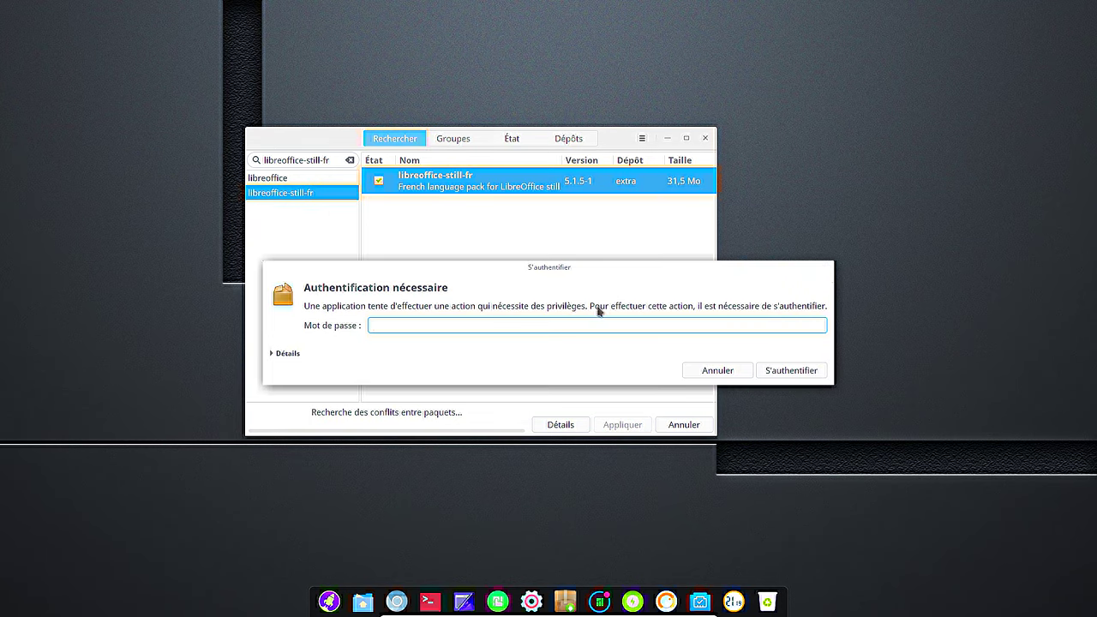
key("Return")
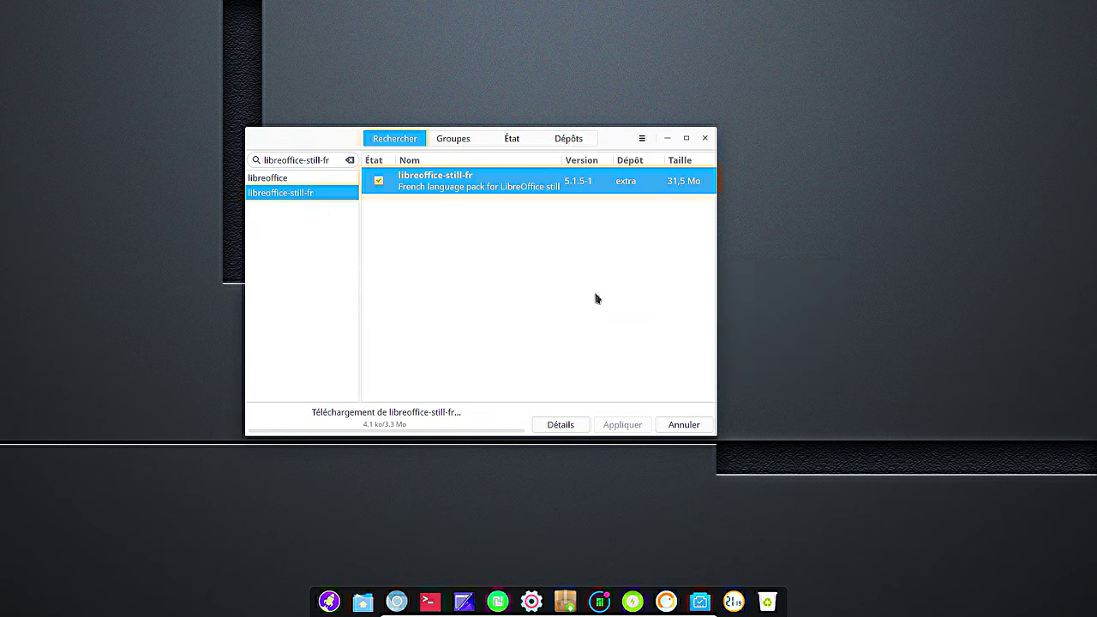
Close the package manager and briefly launch LibreOffice Calc to check its interface language.
left_click_drag(320, 145, 584, 94)
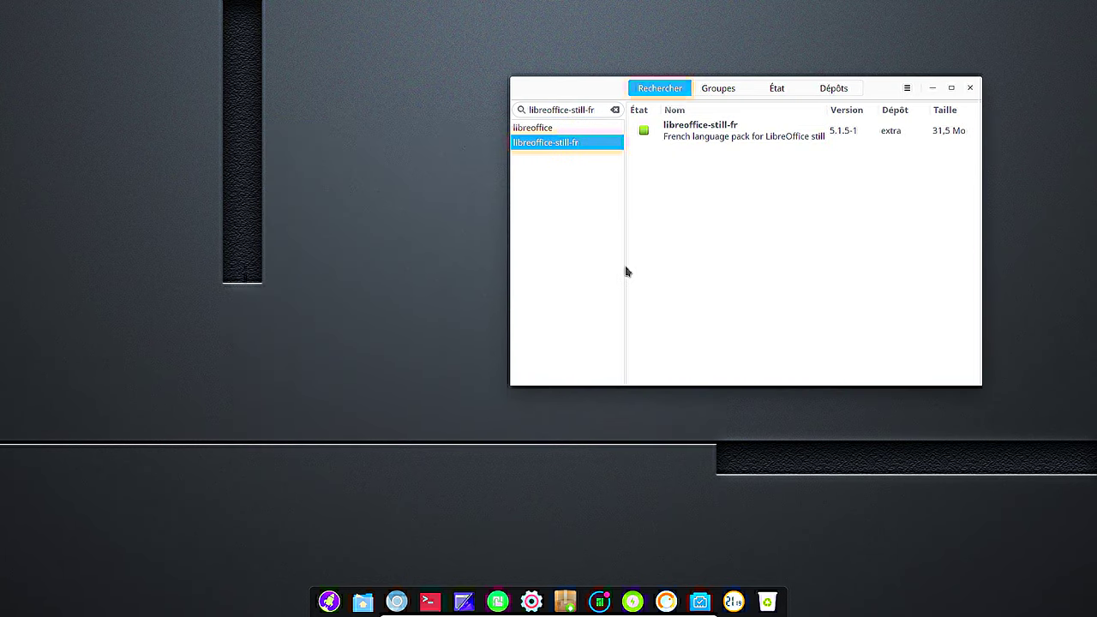
left_click(970, 88)
left_click(346, 601)
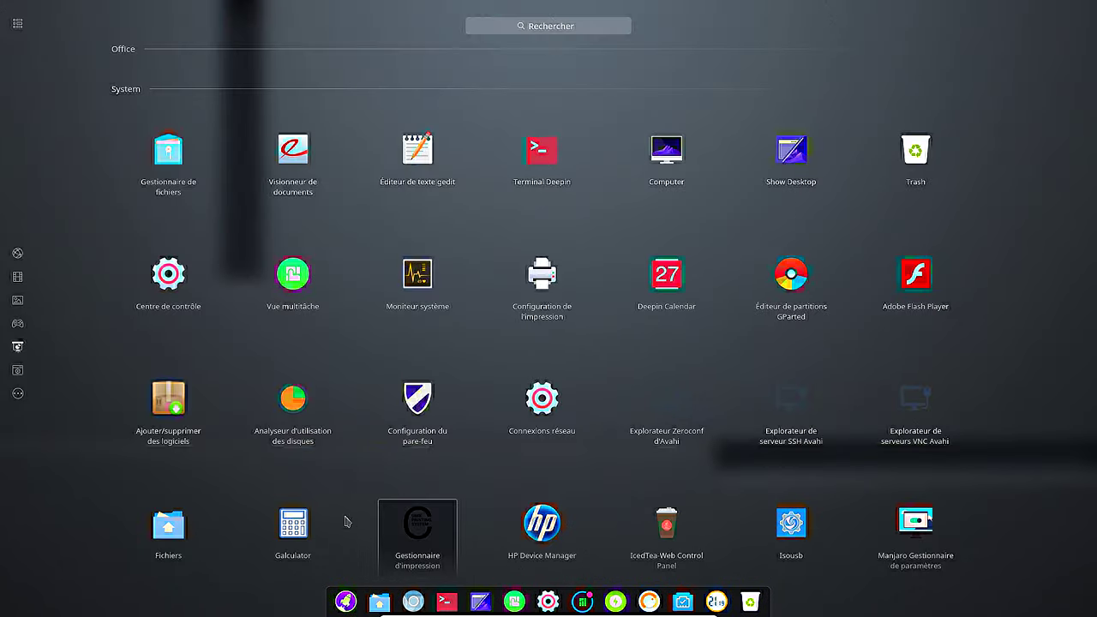
scroll(429, 497, "down", 8)
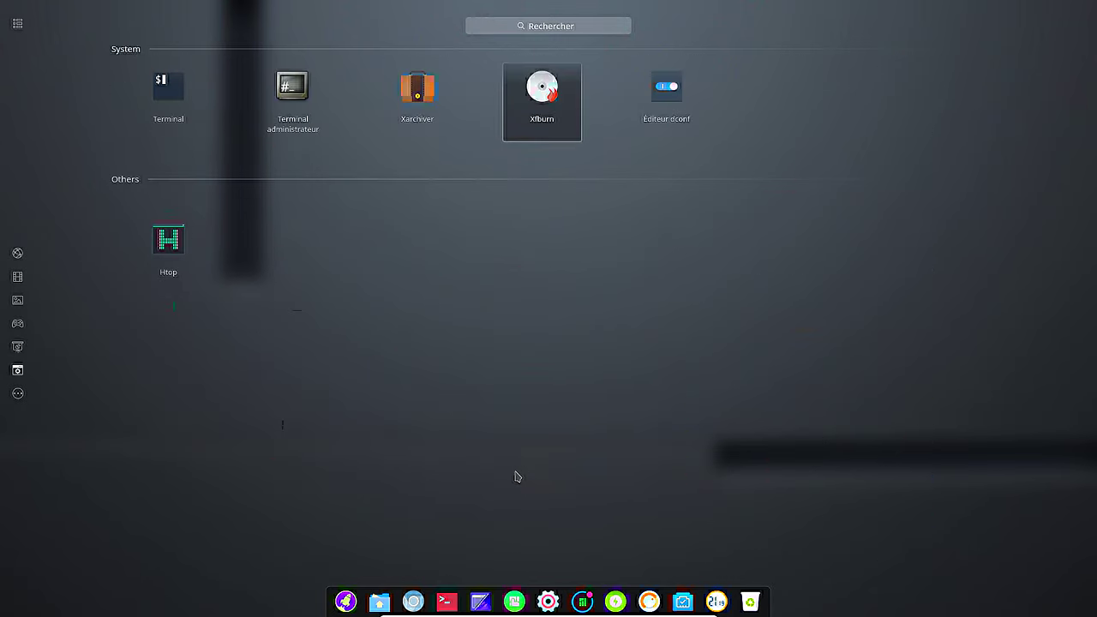
scroll(377, 360, "up", 5)
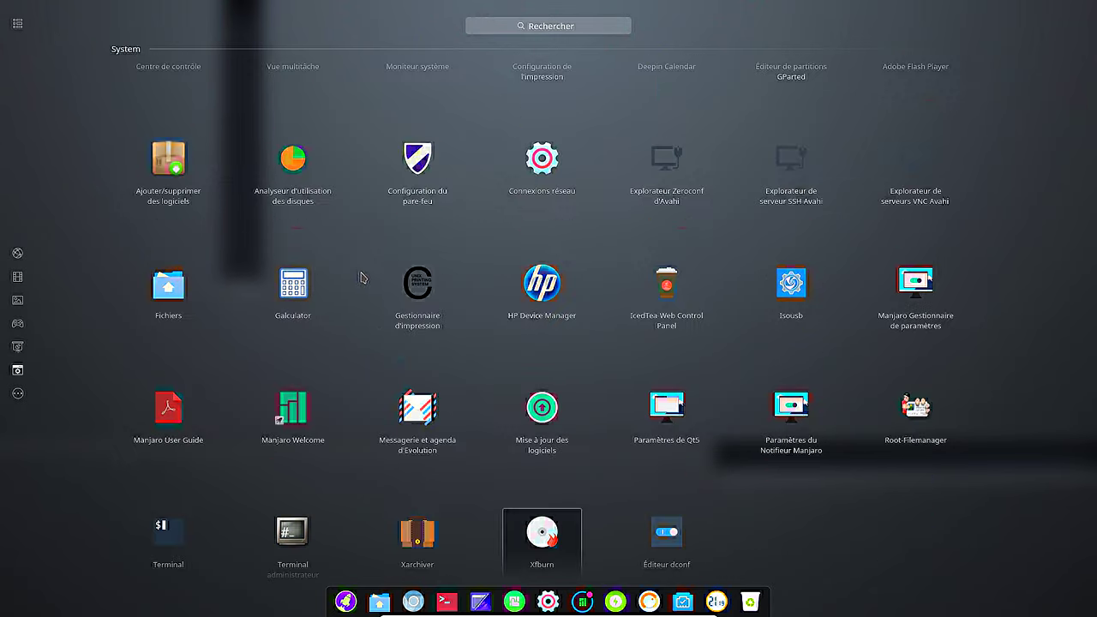
scroll(359, 277, "up", 5)
left_click(454, 320)
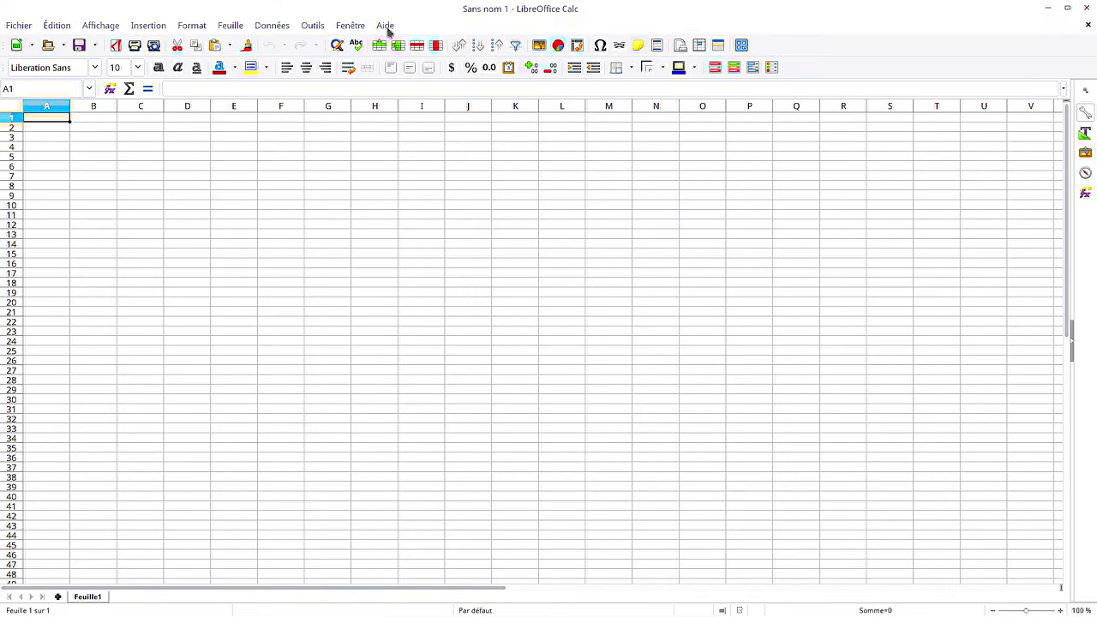
left_click(1089, 8)
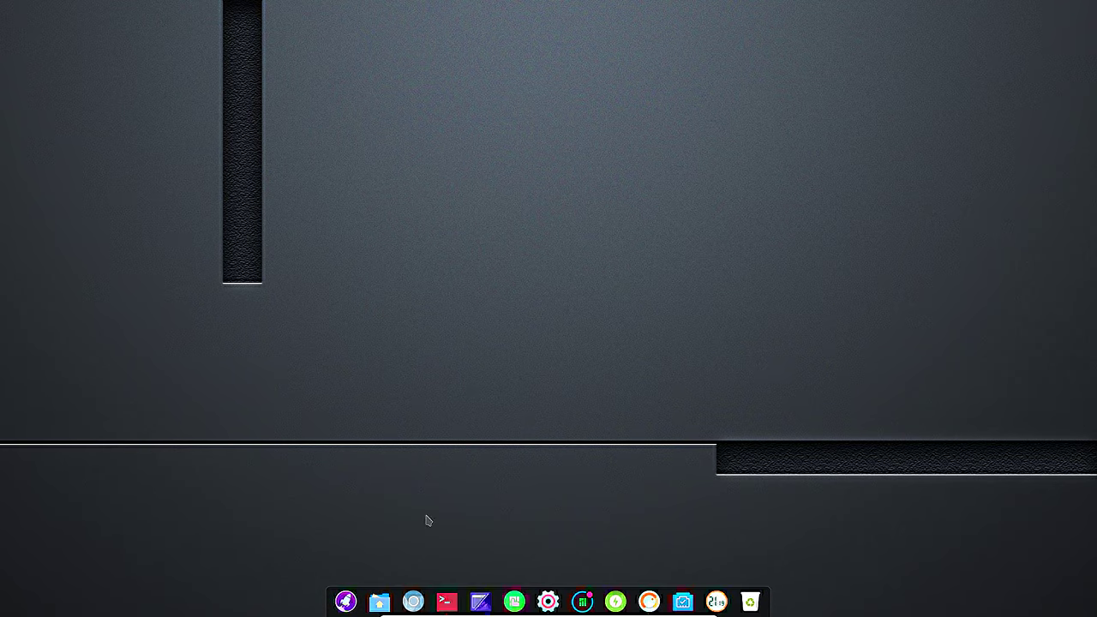
Open Gestionnaire de fichiers and Fichiers, and arrange their two windows side by side on the desktop.
left_click(346, 602)
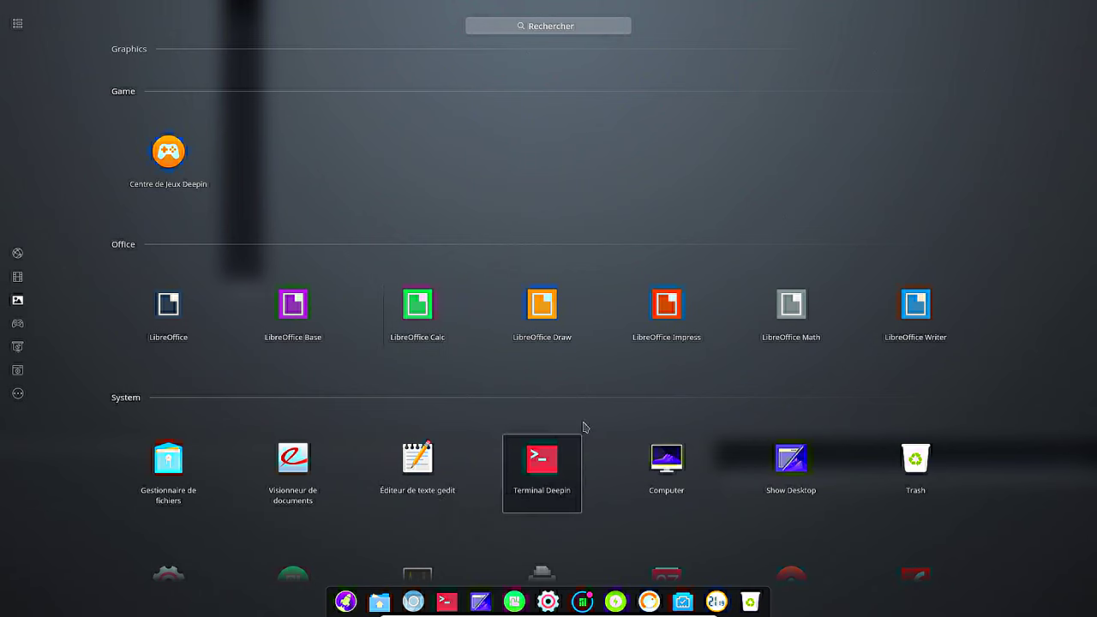
scroll(171, 419, "down", 1)
left_click(171, 418)
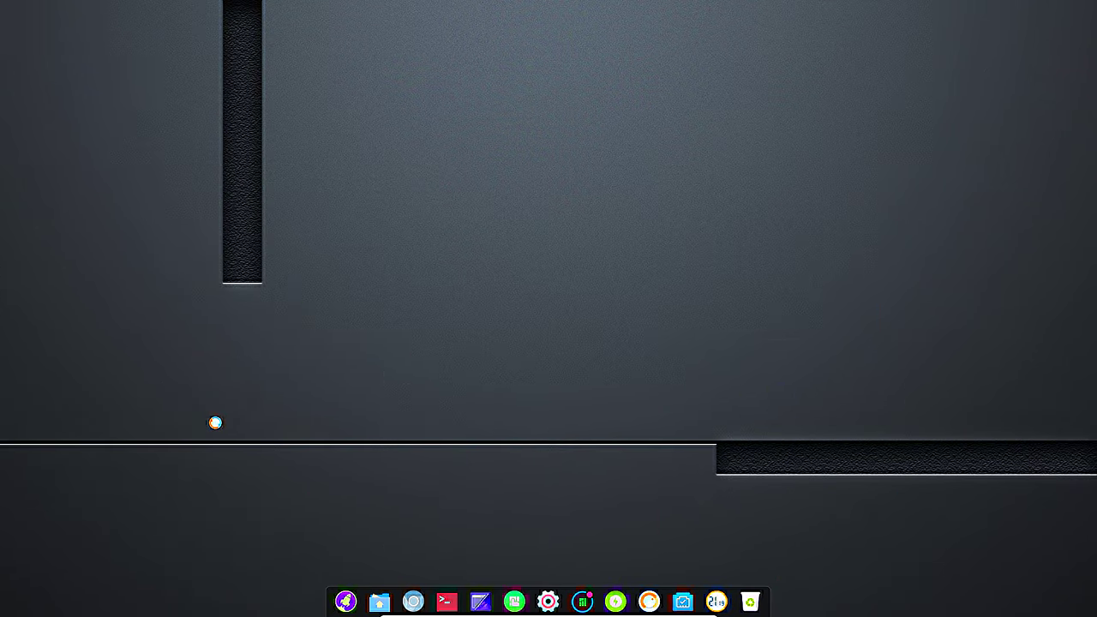
left_click_drag(402, 172, 399, 133)
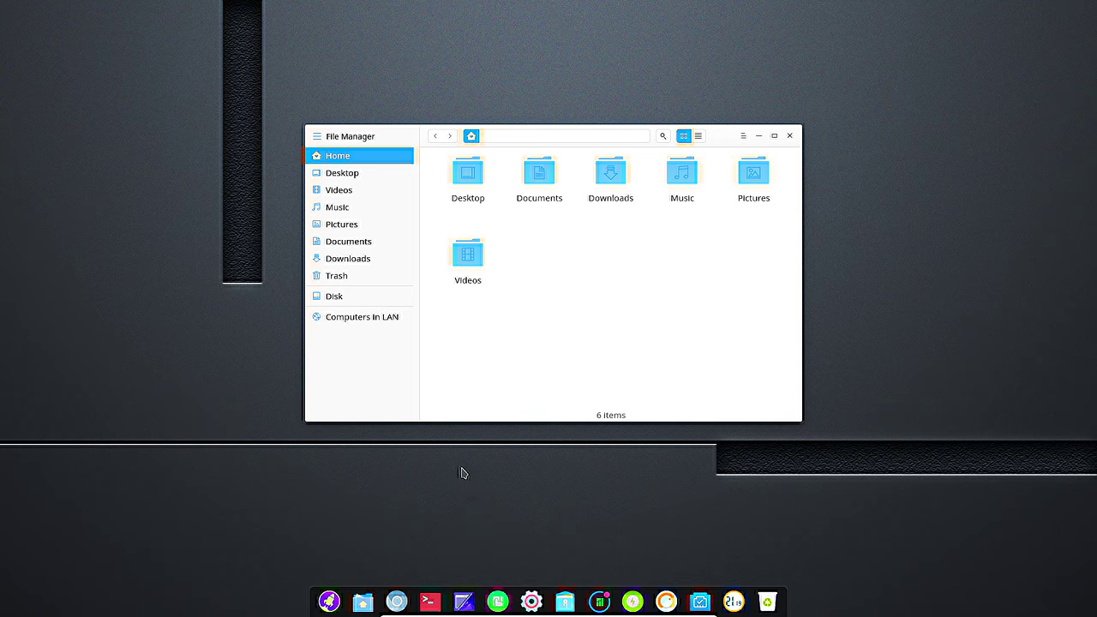
left_click_drag(395, 134, 121, 108)
left_click(334, 602)
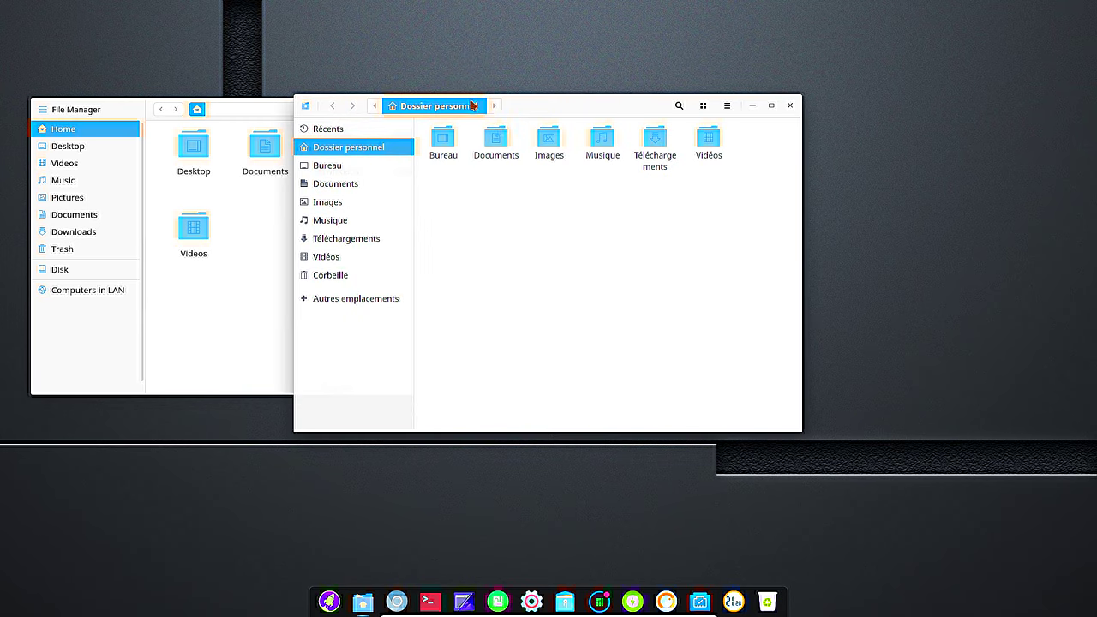
left_click_drag(549, 110, 790, 109)
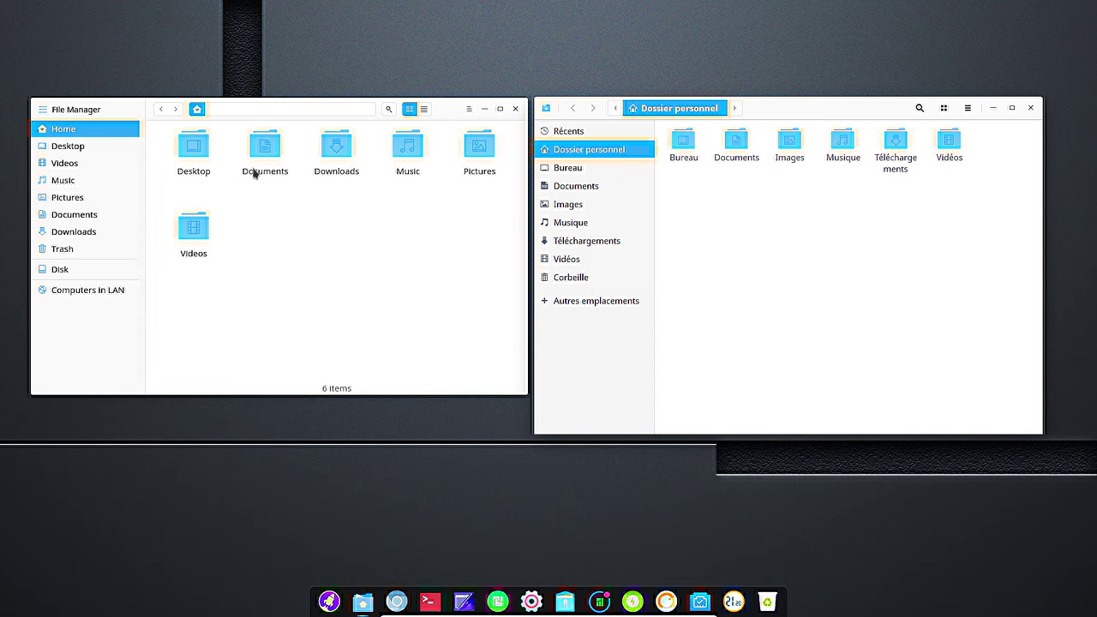
View the music folder in each of the two file managers, returning both to the home folder.
double_click(398, 157)
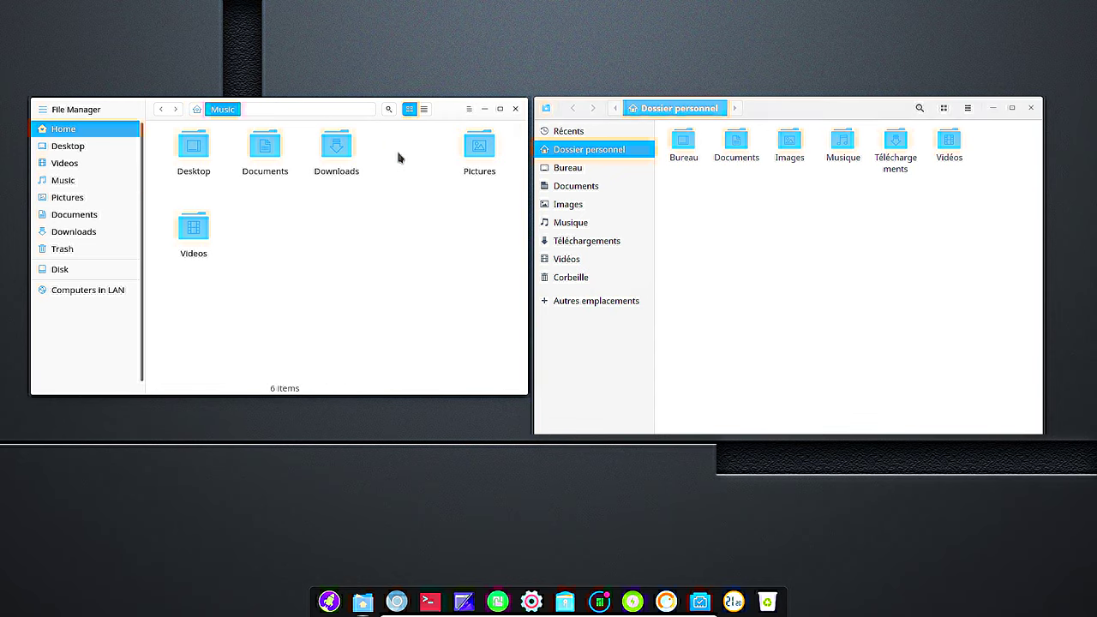
left_click(162, 109)
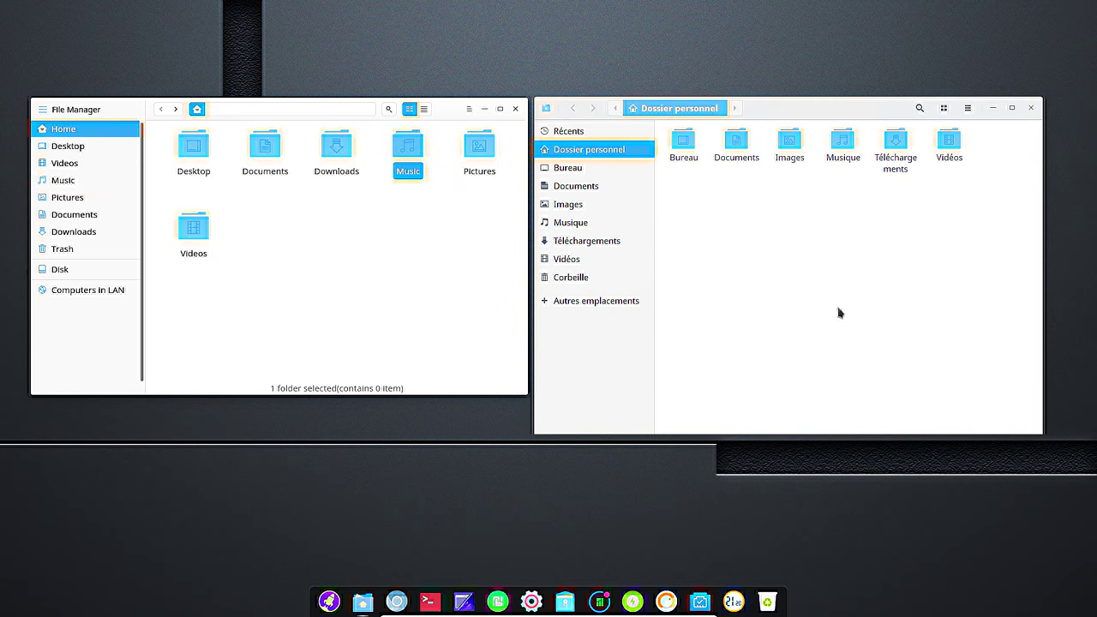
double_click(845, 151)
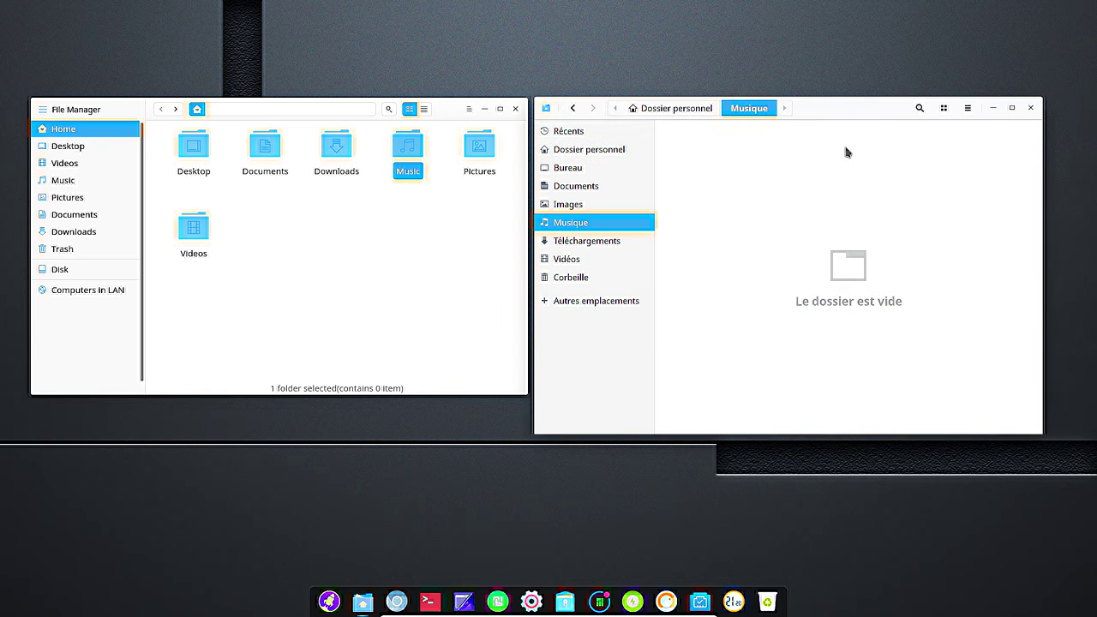
left_click(693, 110)
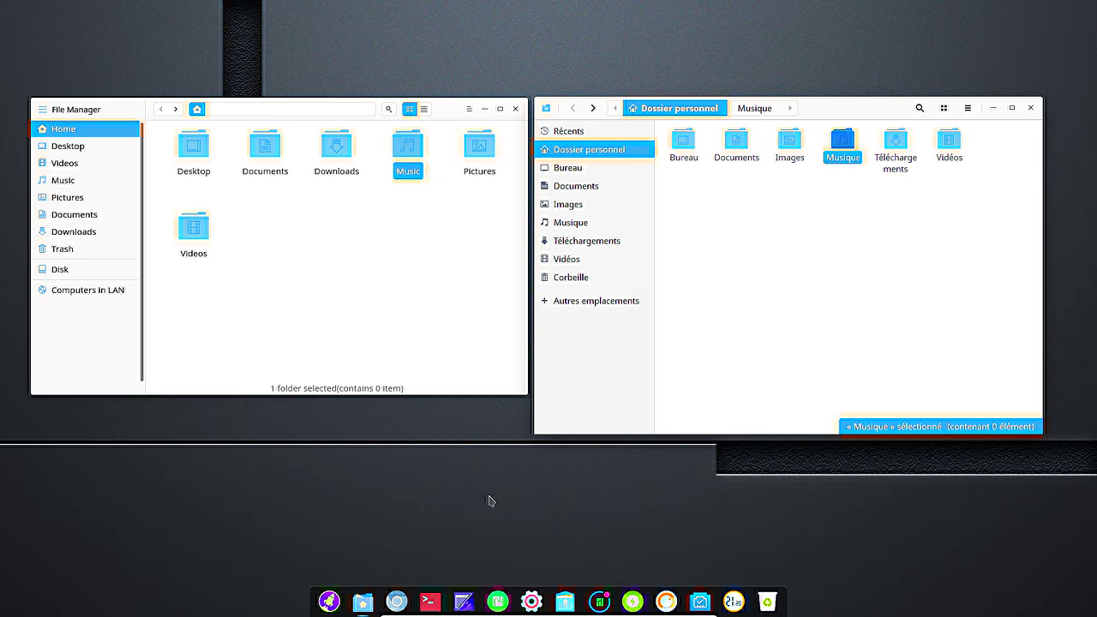
List the home folder's contents with ls in Terminal Deepin and highlight the listed folder names.
left_click(430, 603)
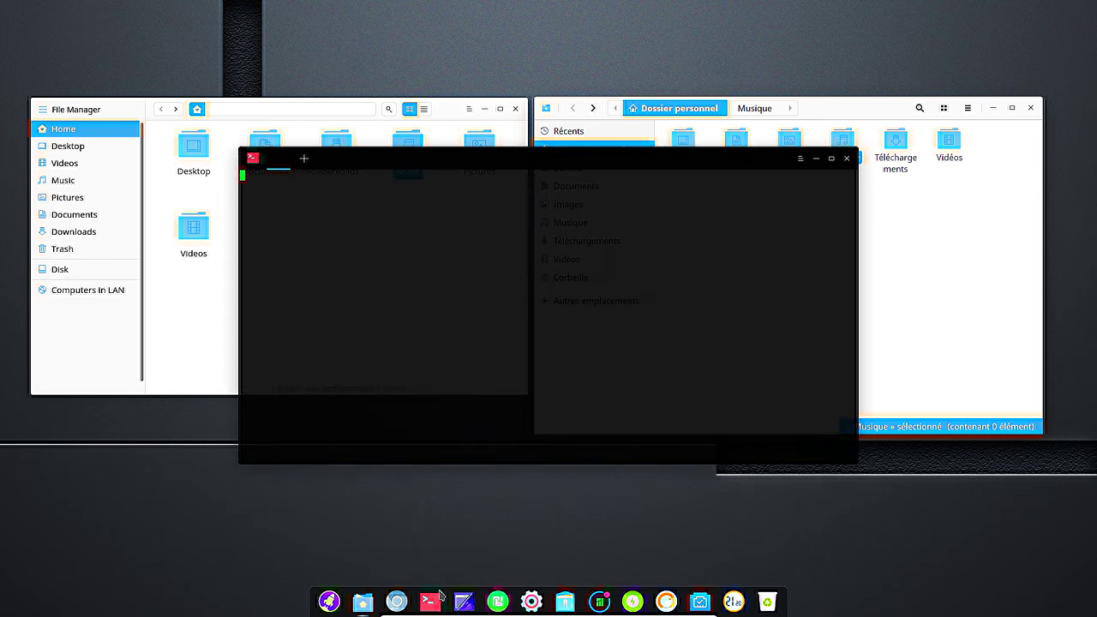
type("ls")
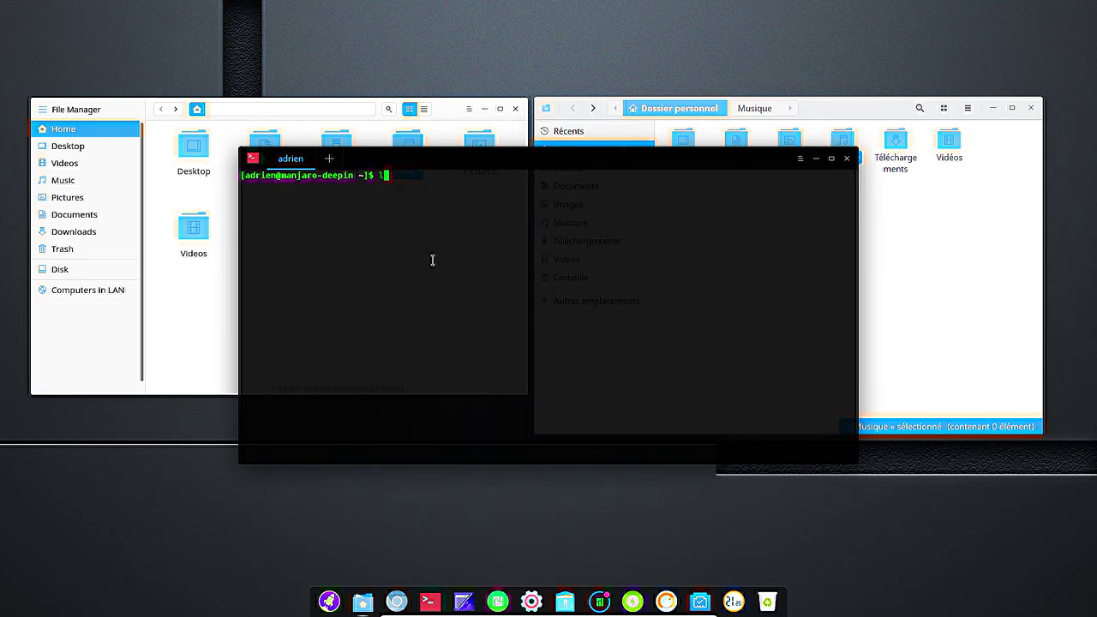
key("Return")
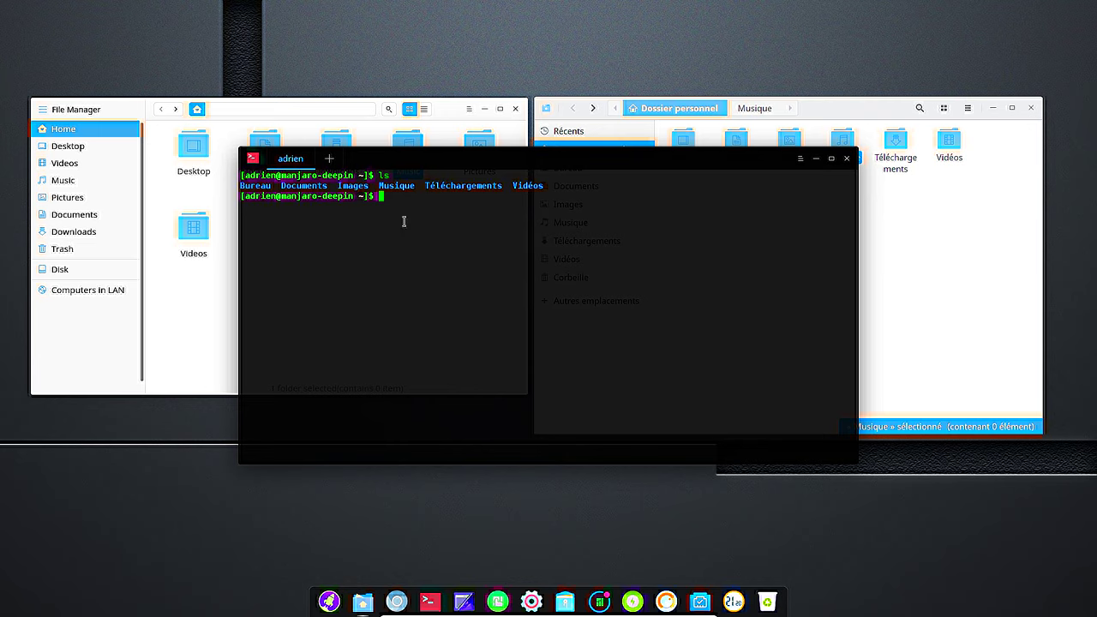
double_click(267, 185)
left_click_drag(276, 185, 543, 186)
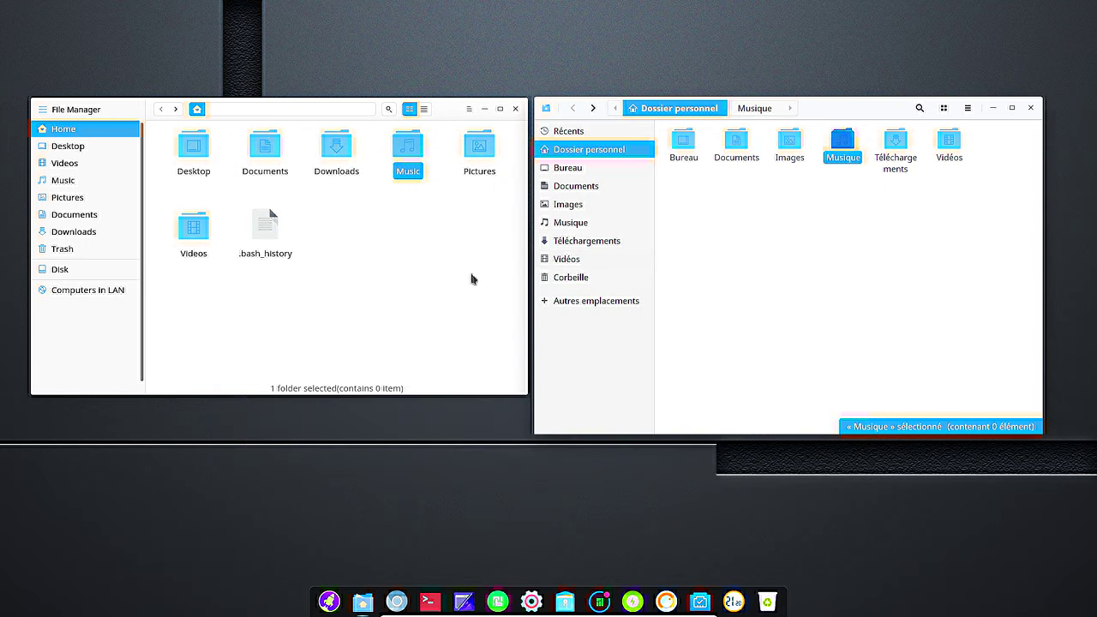
View the context options for empty space in the English-language file manager, and close both file manager windows.
left_click(386, 271)
right_click(395, 210)
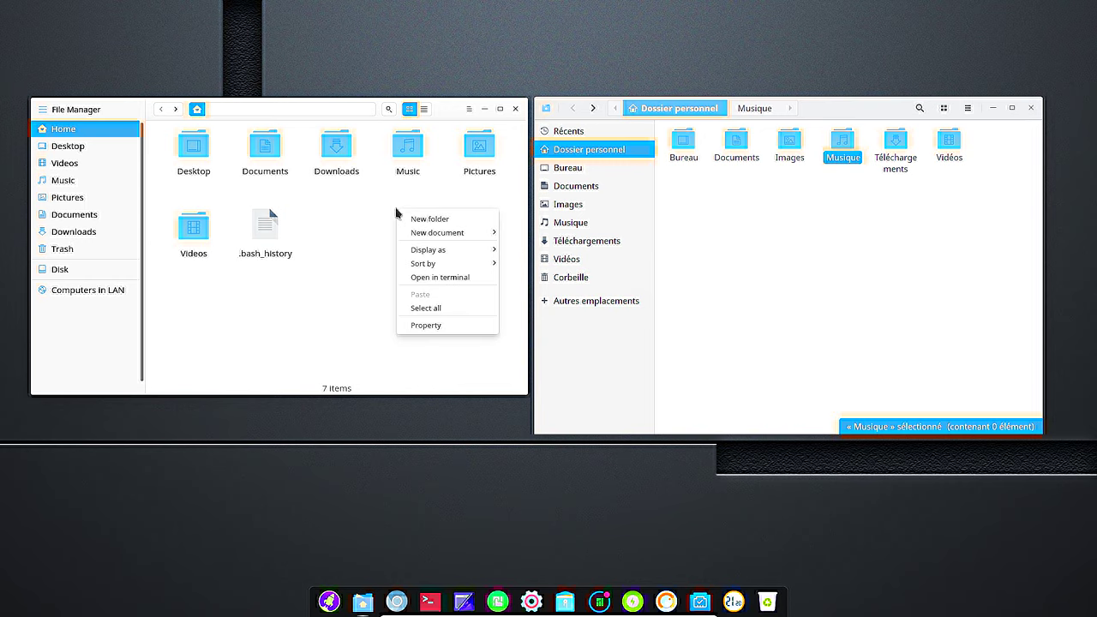
left_click(340, 254)
left_click(514, 109)
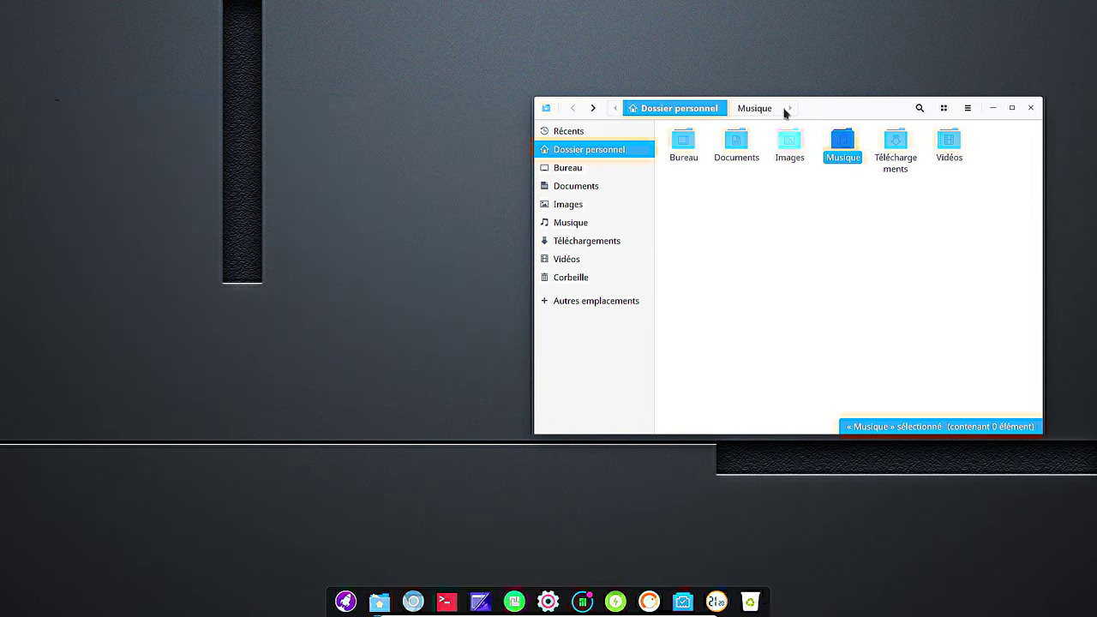
left_click(835, 103)
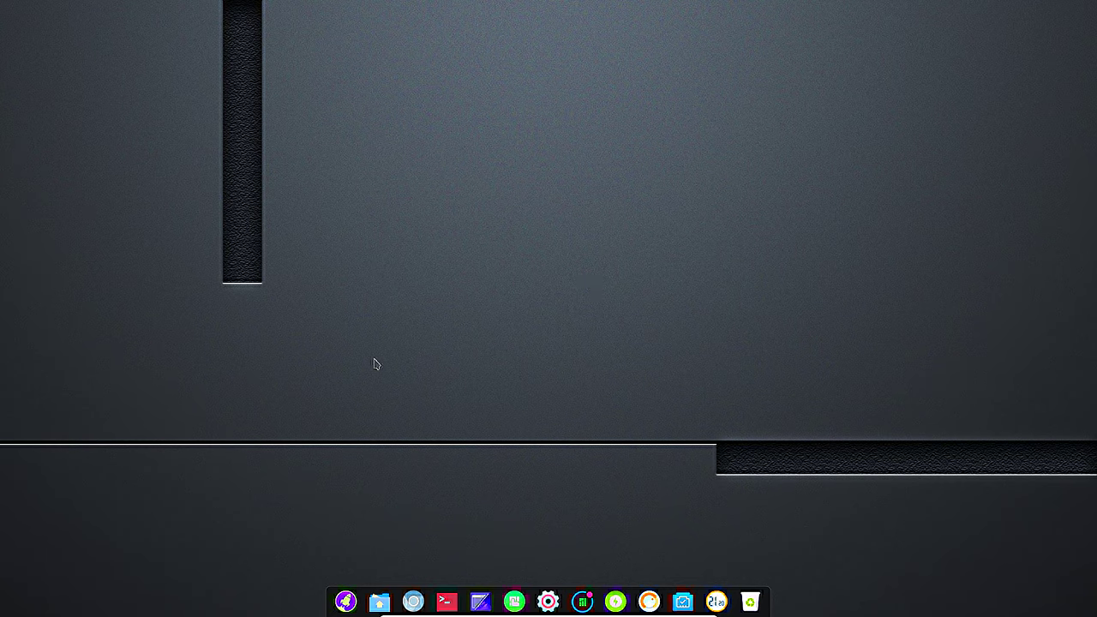
Set the user account's avatar to the yellow and pink flower under Comptes utilisateurs, and view the custom avatar chooser without selecting an image.
left_click(548, 602)
left_click(905, 38)
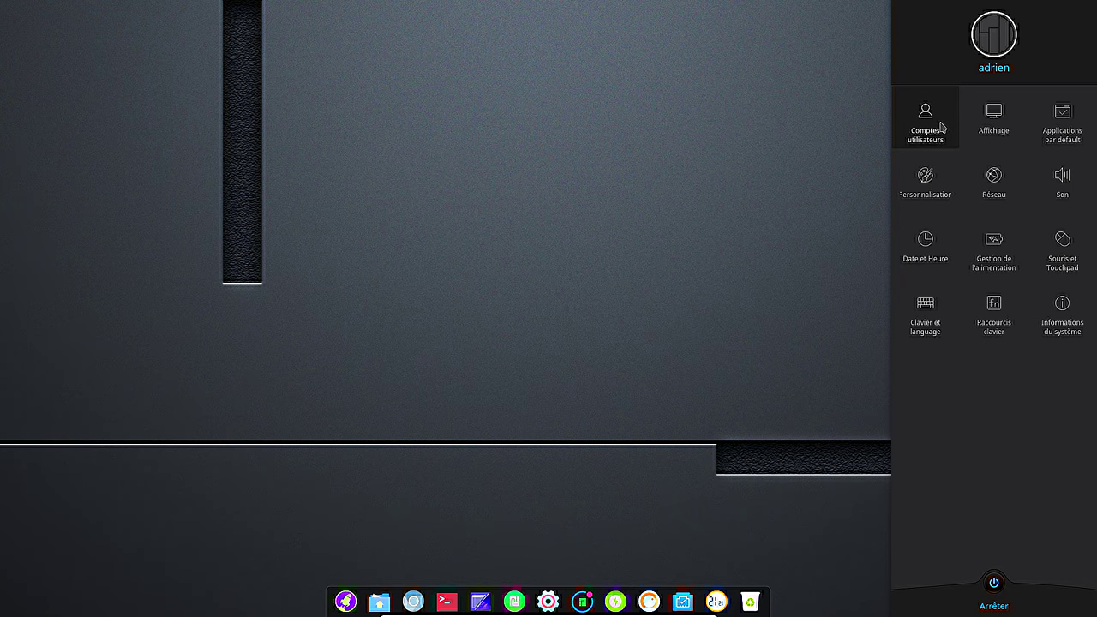
left_click(936, 129)
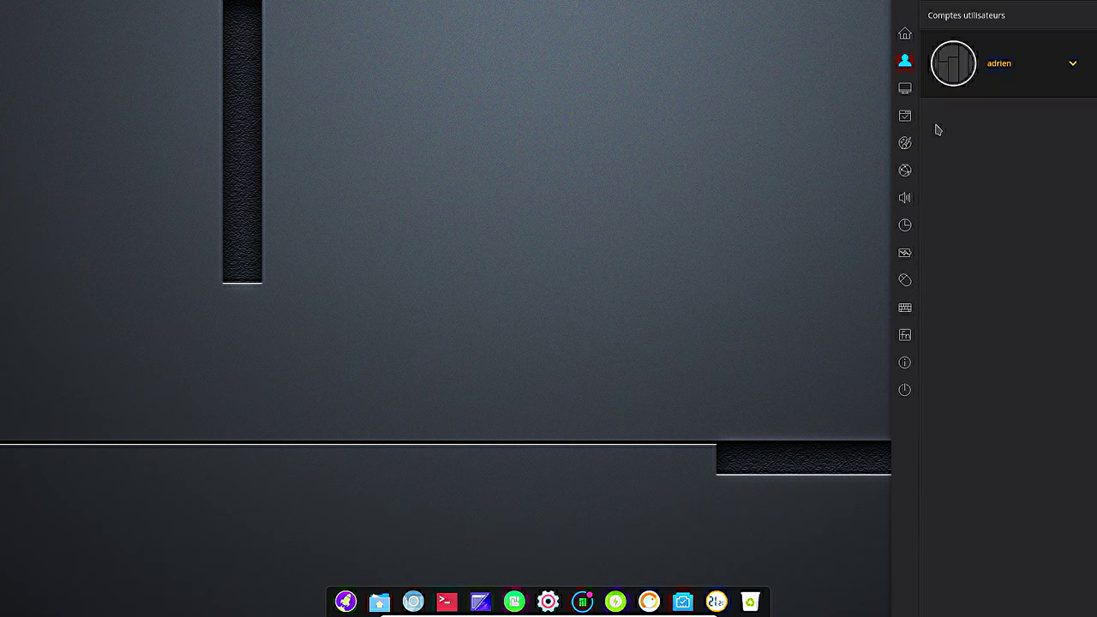
left_click(1073, 64)
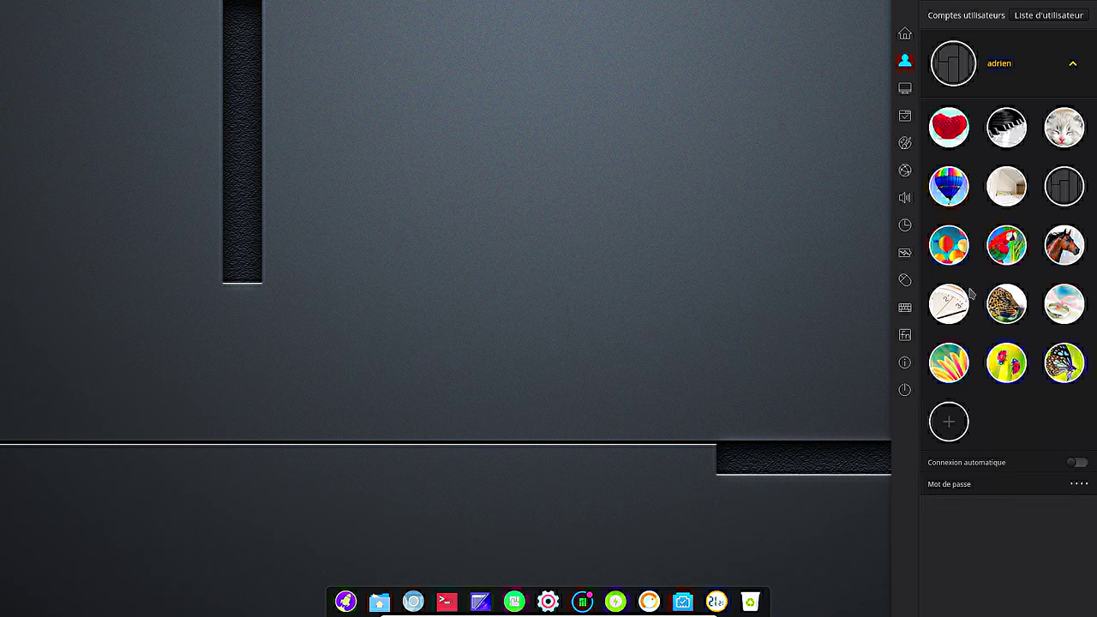
left_click(953, 360)
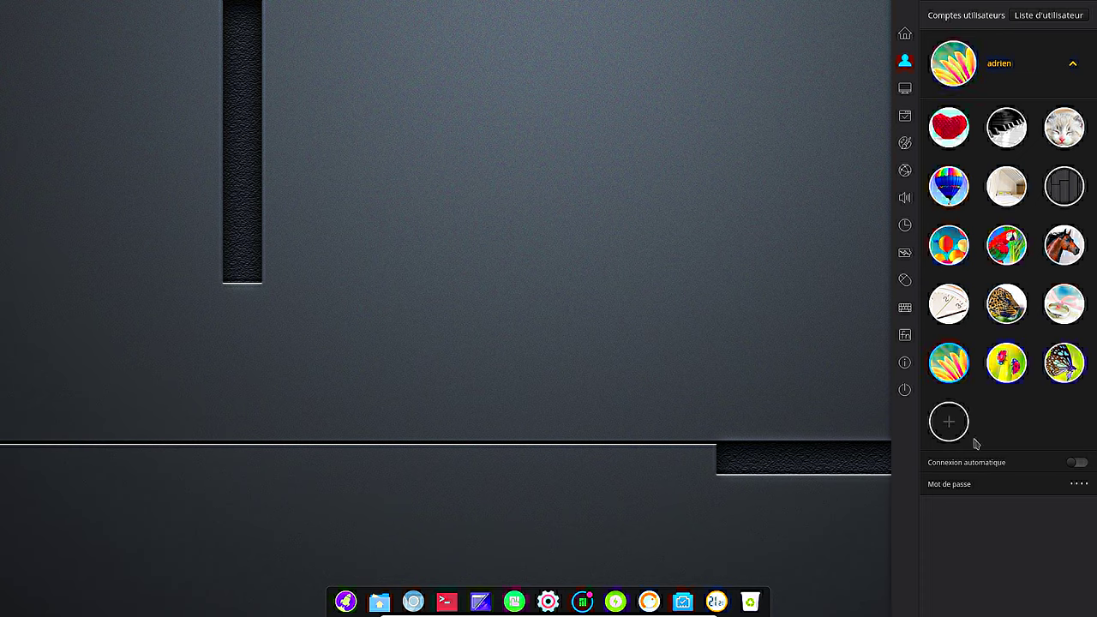
left_click(949, 420)
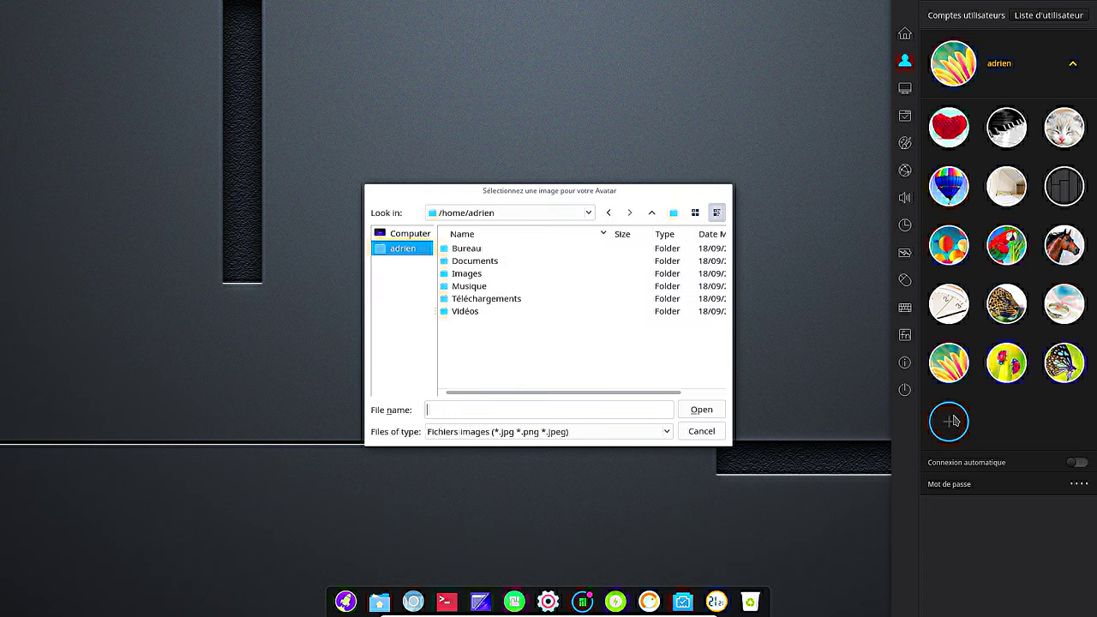
left_click(701, 436)
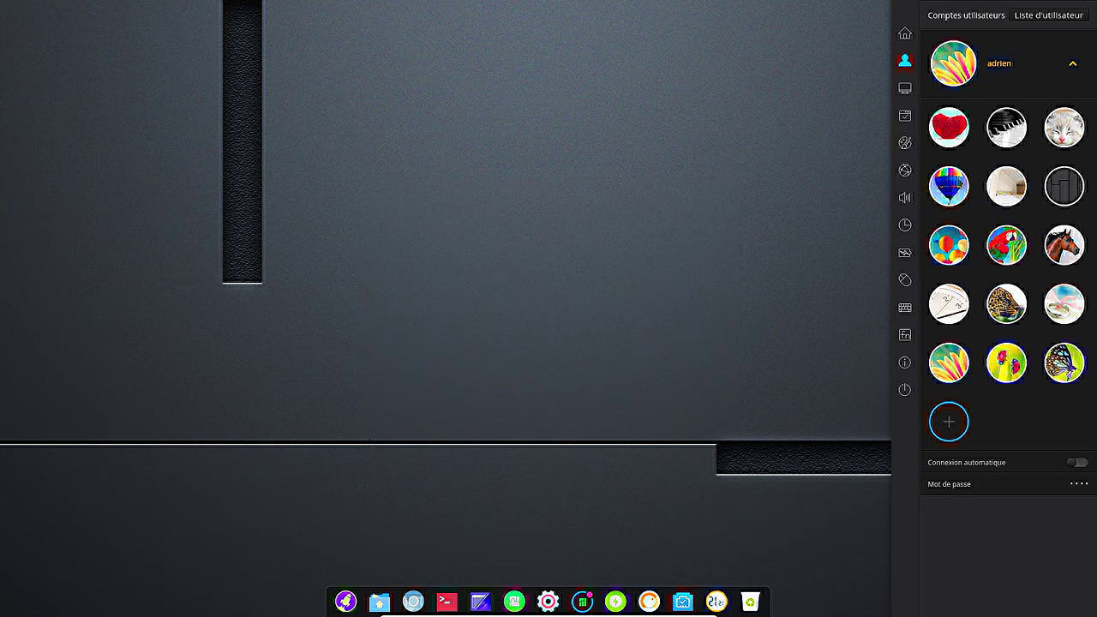
Review the Résolution and Rotation options in the Affichage settings and slightly lower the Luminosité level.
left_click(905, 89)
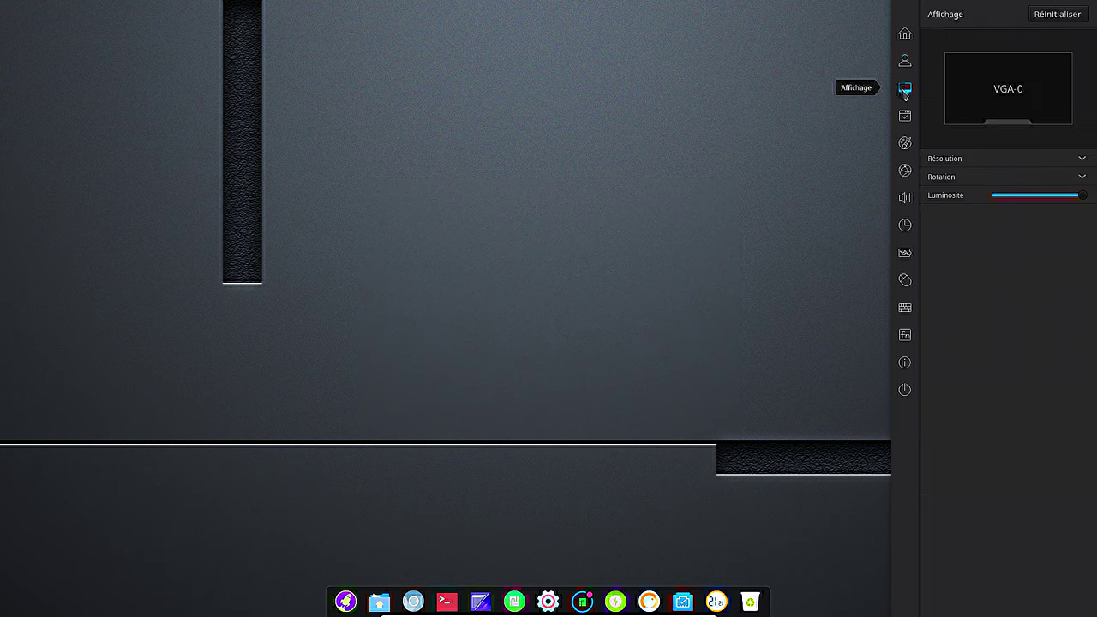
left_click(1080, 159)
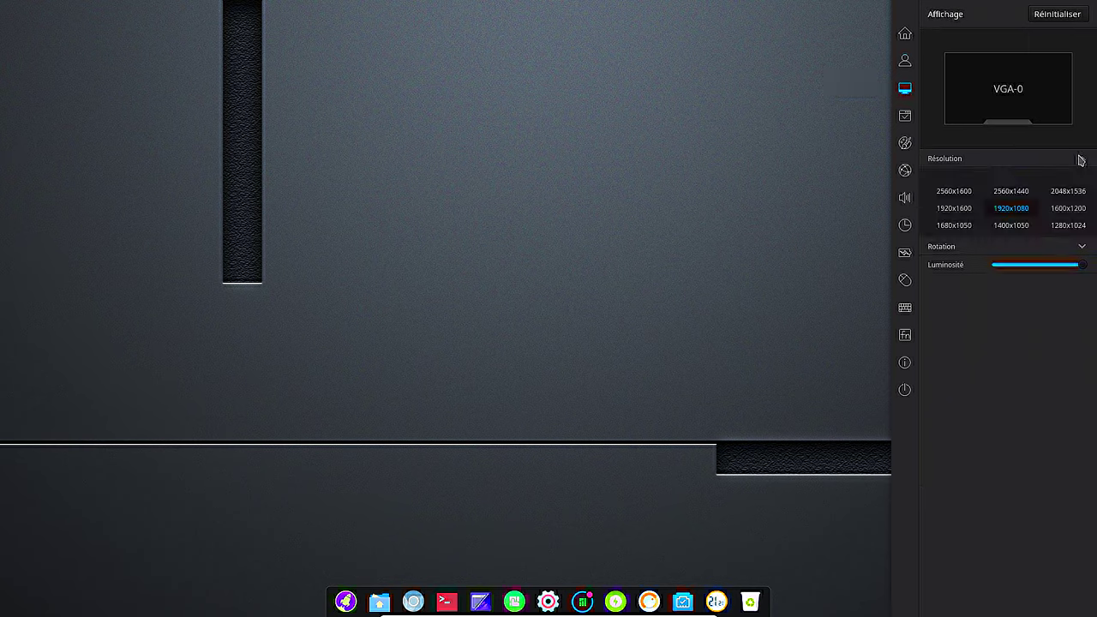
left_click(1081, 160)
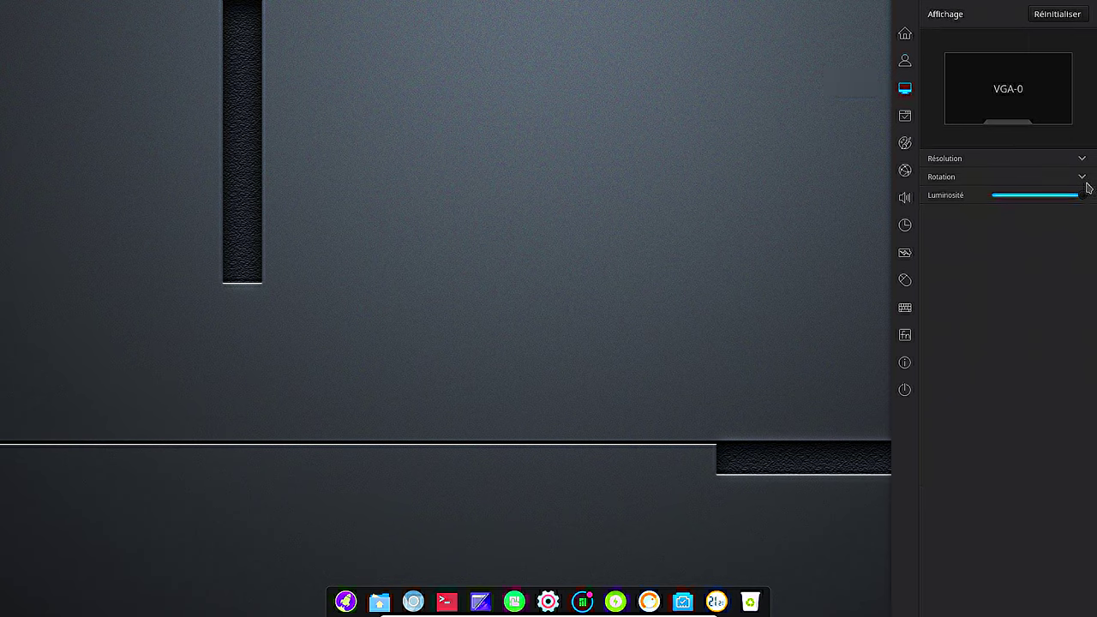
left_click(1085, 178)
left_click(1087, 178)
mouse_move(1076, 195)
left_mouse_down()
mouse_move(1009, 197)
mouse_move(1080, 202)
left_mouse_up()
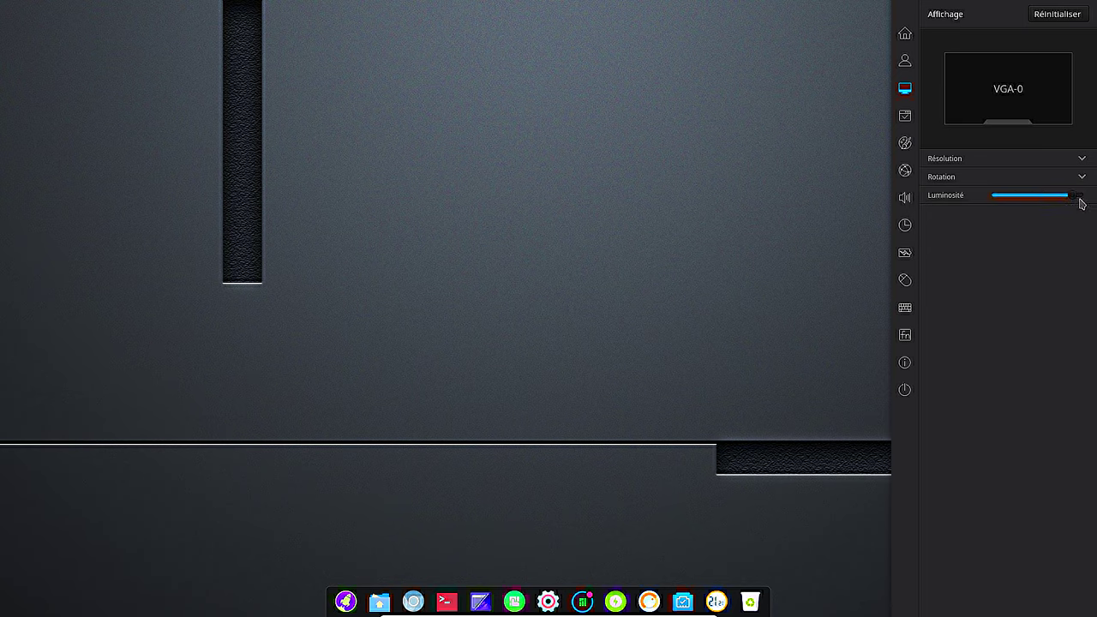
View the default application choices for Courrier and Texte in the control centre.
left_click(907, 120)
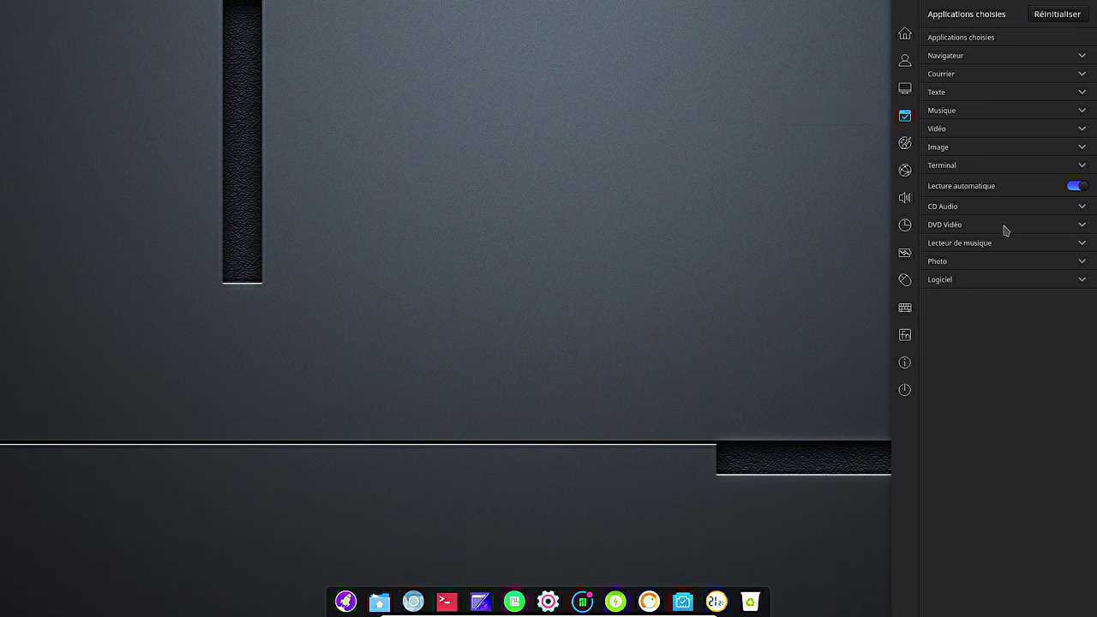
left_click(975, 76)
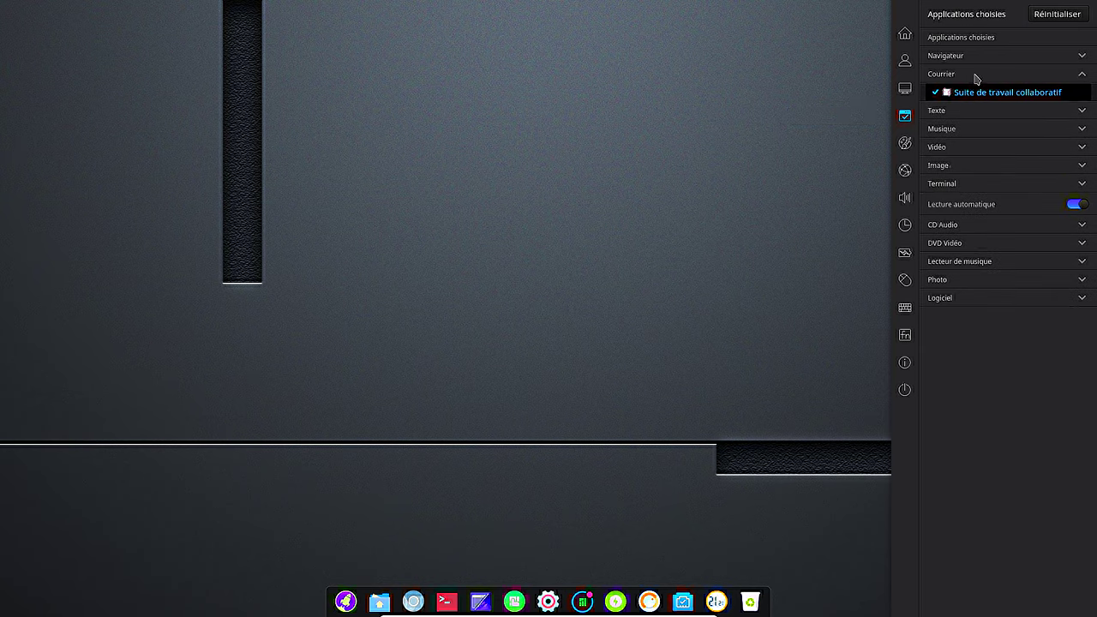
left_click(975, 76)
left_click(963, 93)
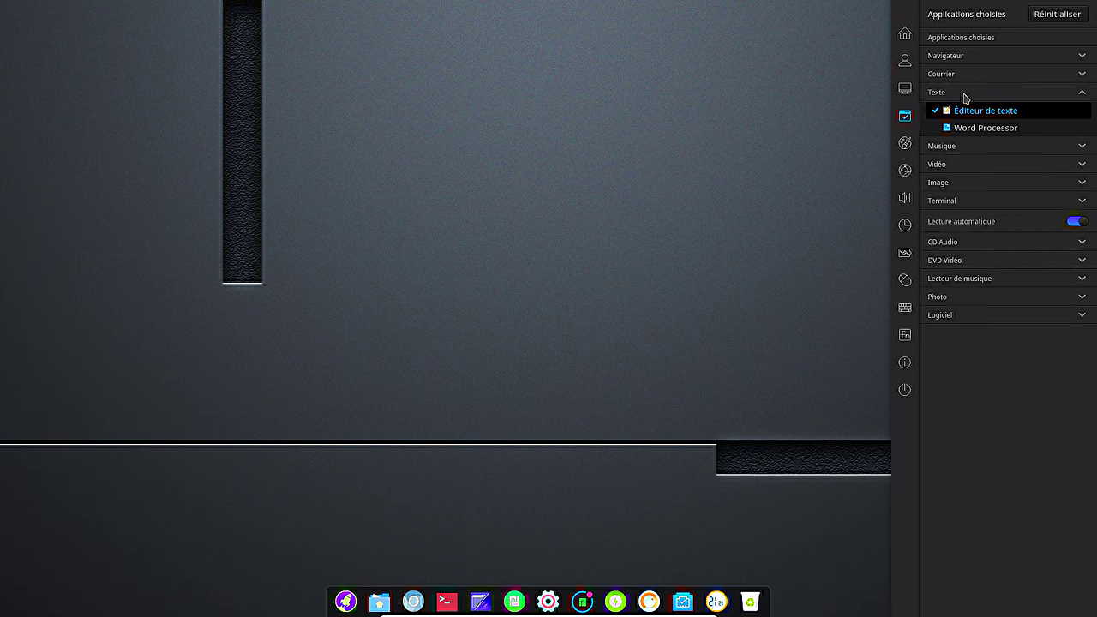
View the default application choices for Musique, Vidéo and Image in the control centre.
left_click(966, 147)
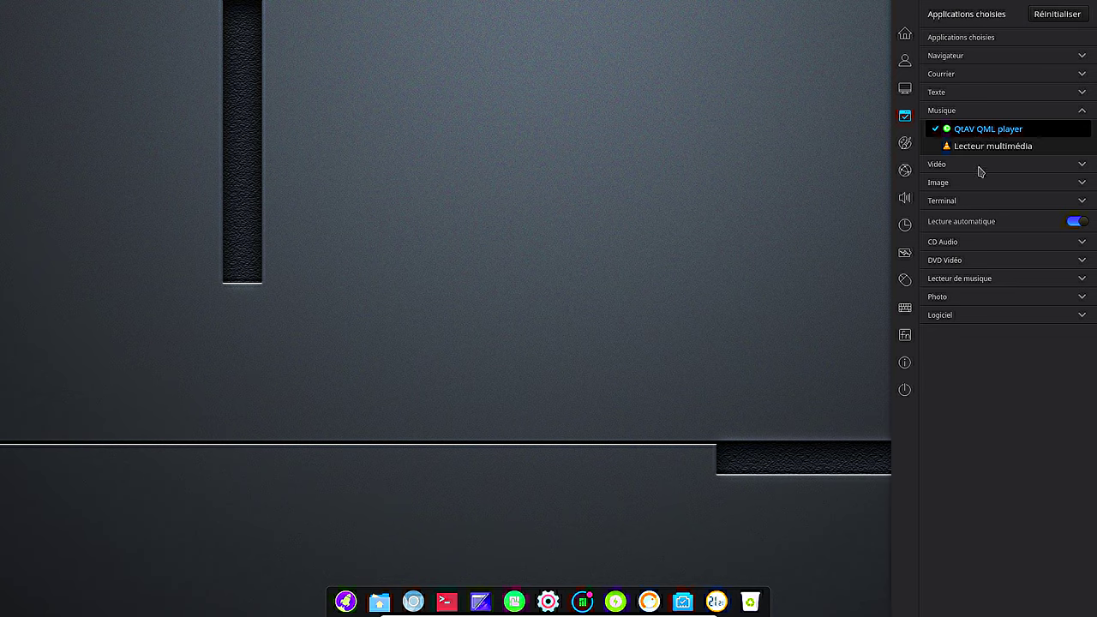
left_click(980, 164)
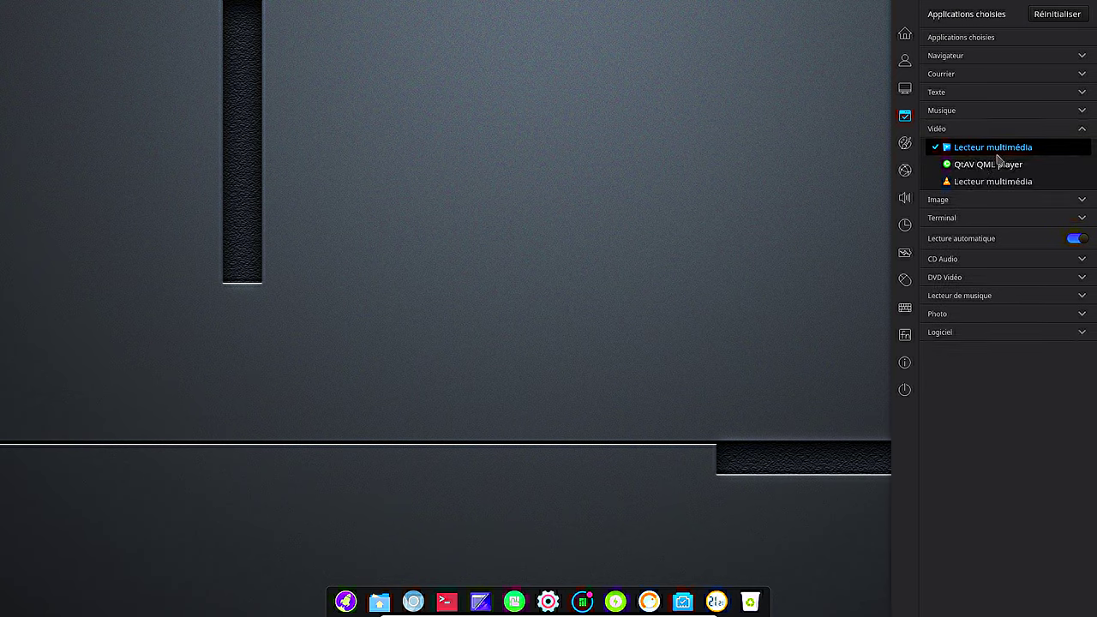
left_click(985, 198)
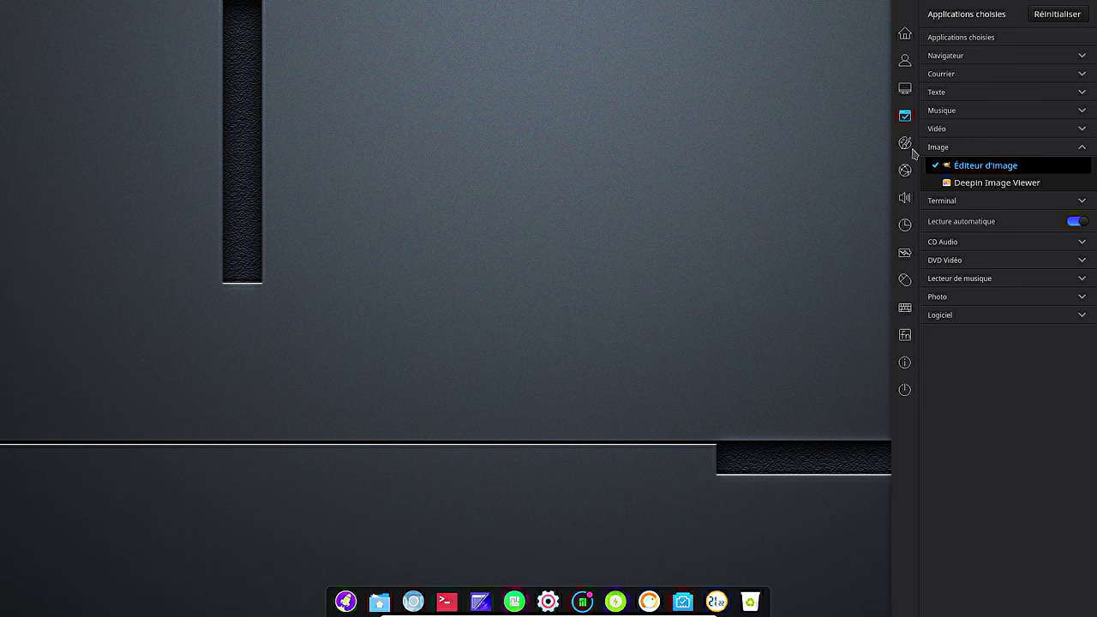
View the available Curseur and Fenêtre themes in the Personnalisation settings.
left_click(905, 144)
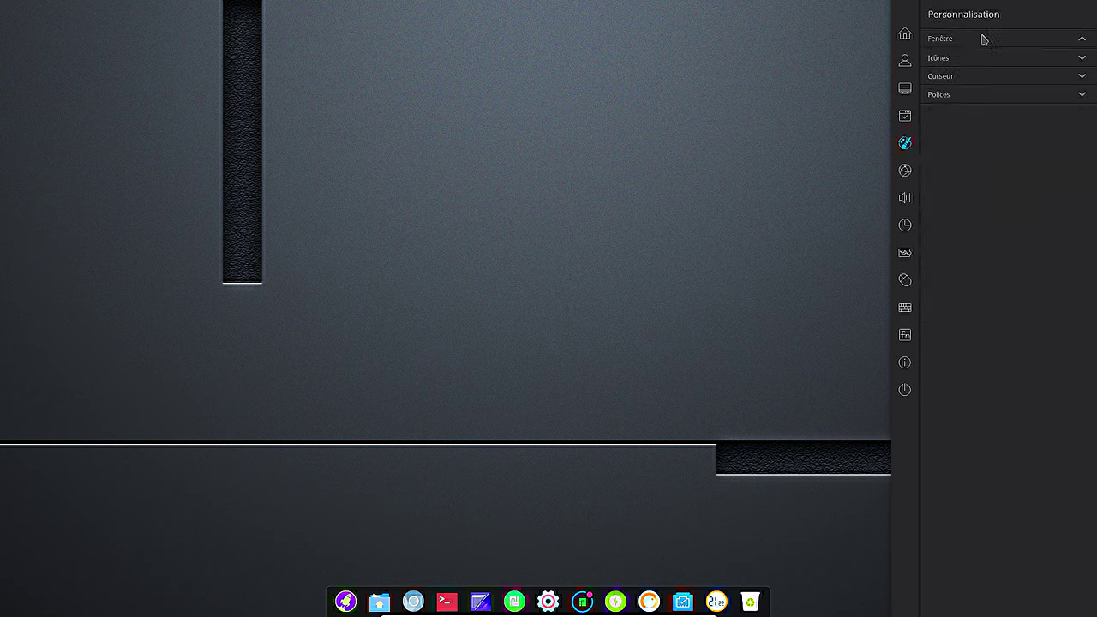
left_click(1082, 79)
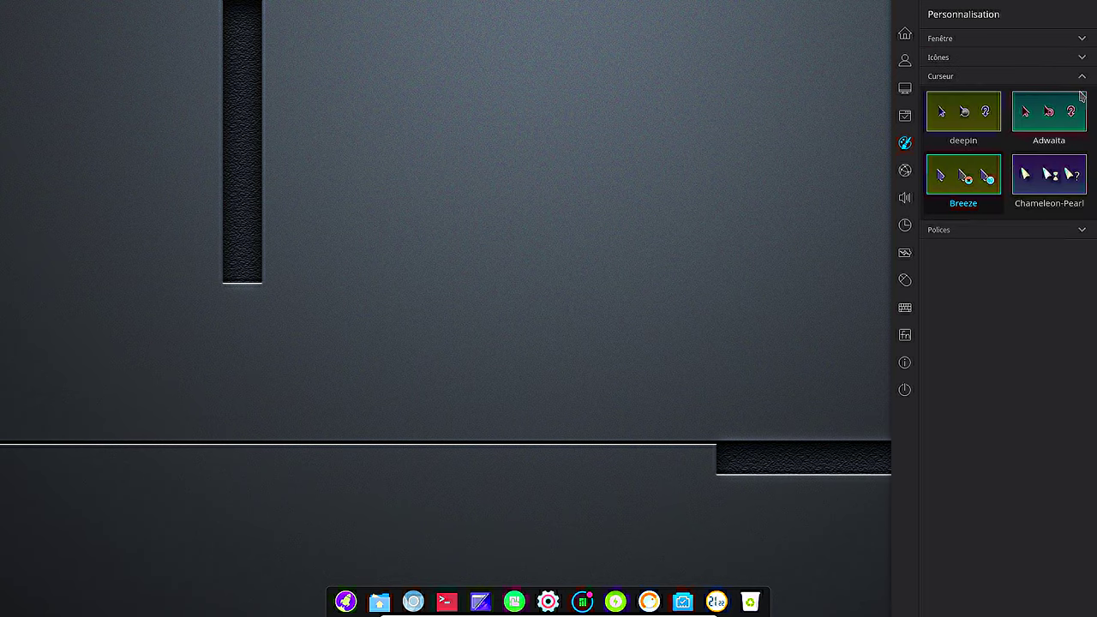
left_click(1081, 39)
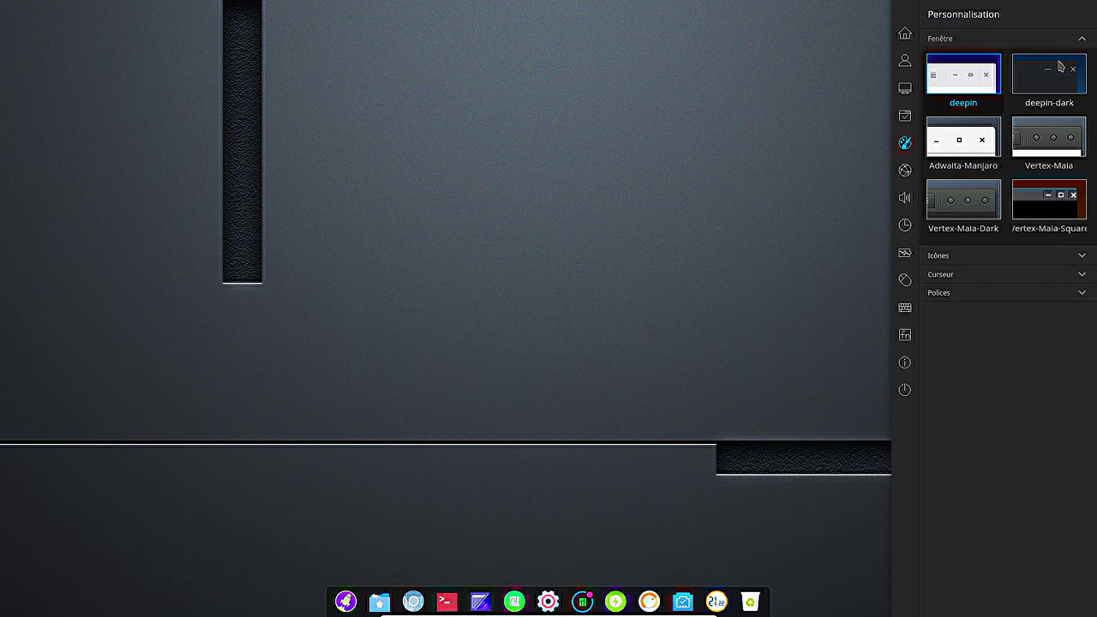